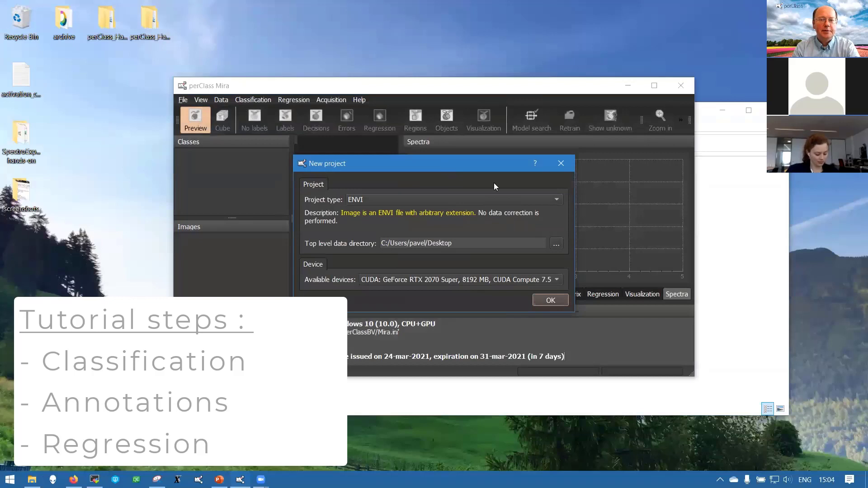
- Keep ENVI as the new project's type
drag(446, 163, 494, 185)
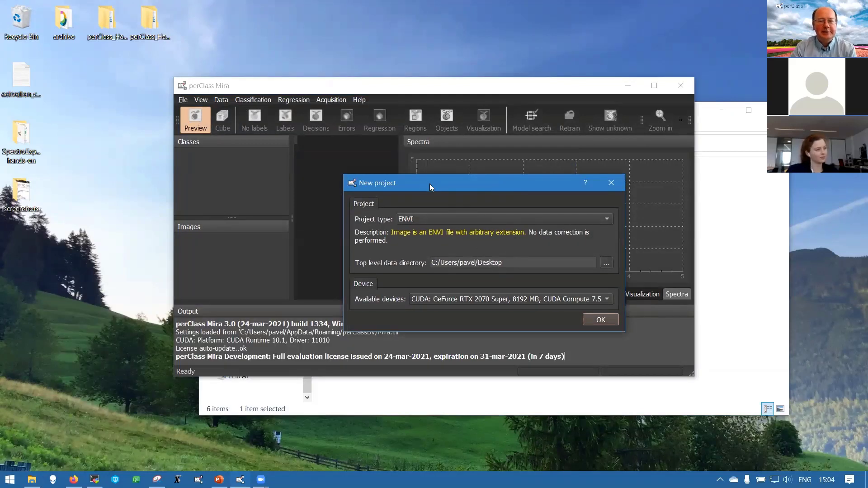
drag(427, 182, 409, 162)
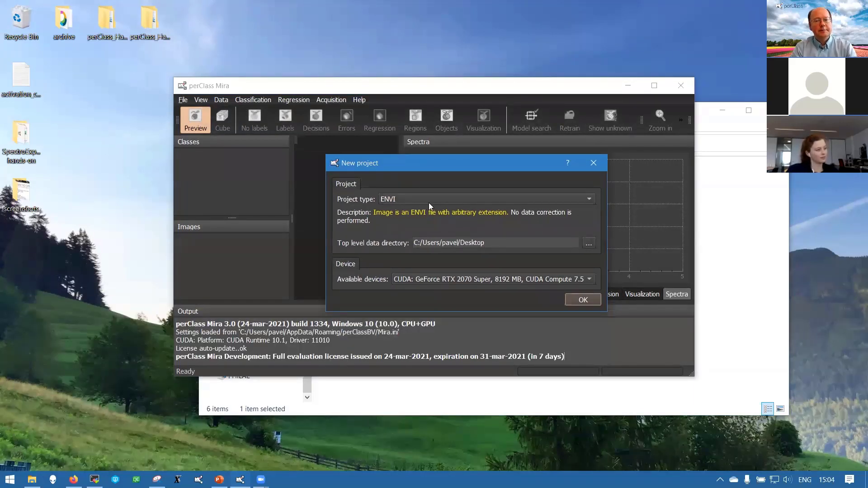
click(427, 201)
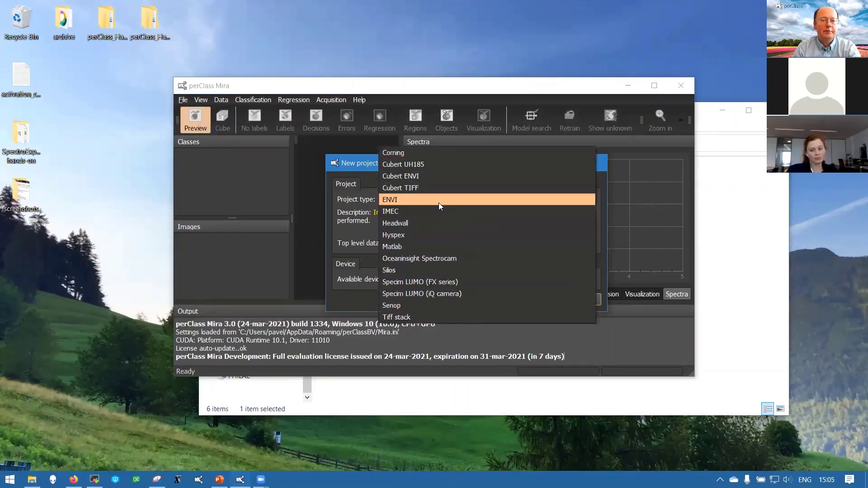
click(410, 201)
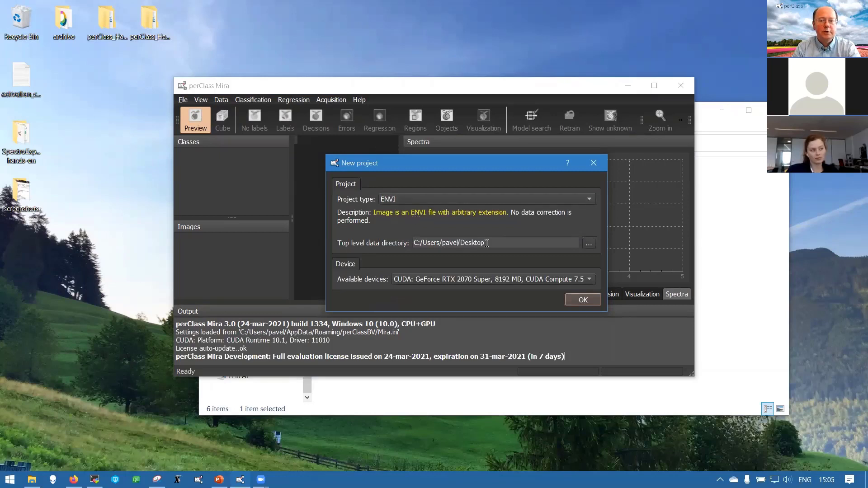
- Set the project's data directory to the Tomato_brix folder in the regression hands-on folder
click(589, 244)
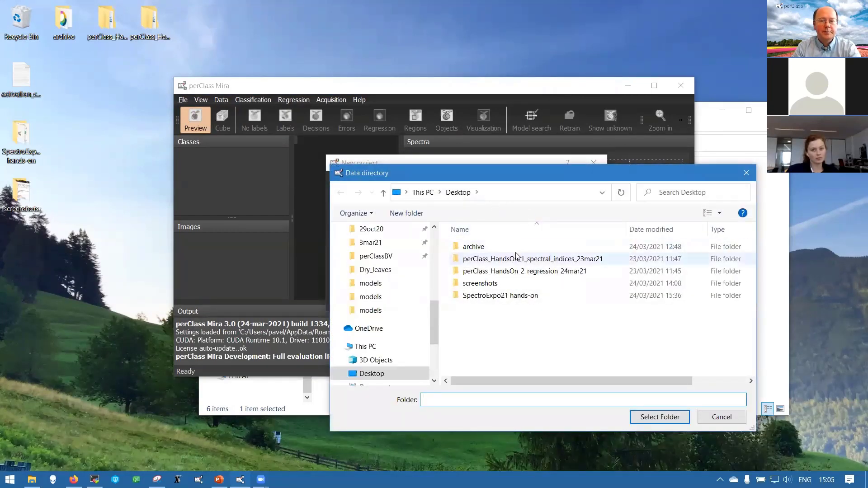
click(511, 260)
click(504, 272)
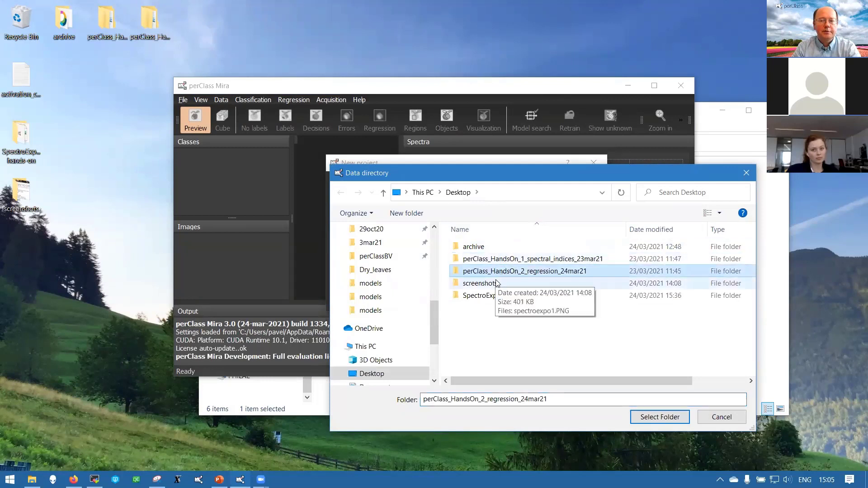
double_click(530, 272)
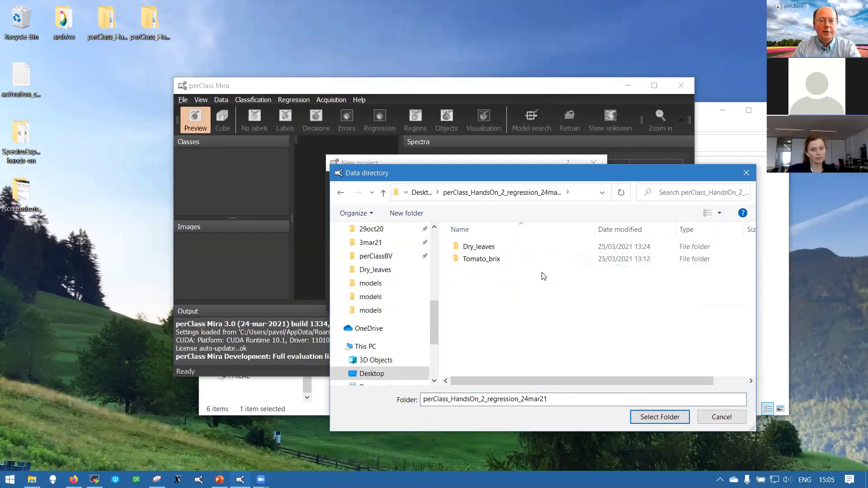
double_click(500, 249)
key(alt+Up)
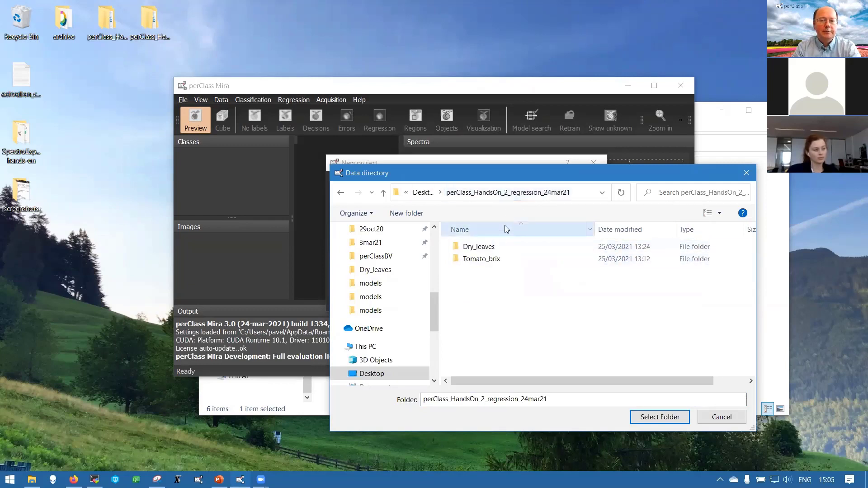
double_click(497, 261)
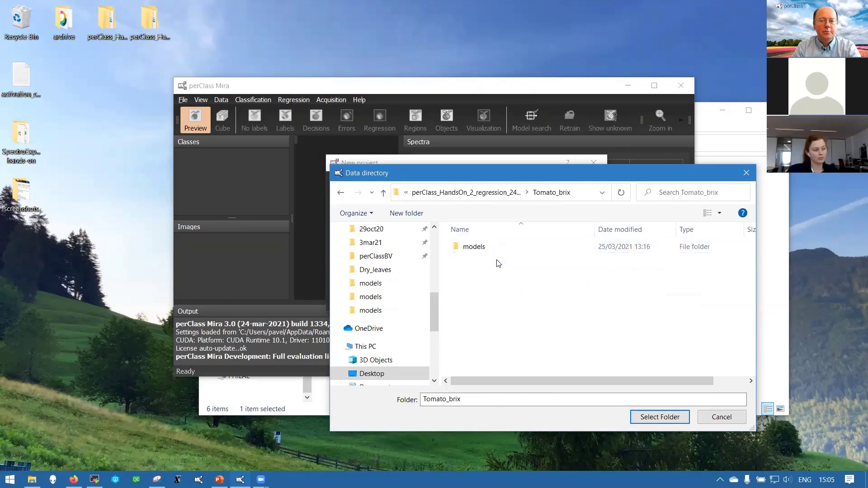
click(642, 419)
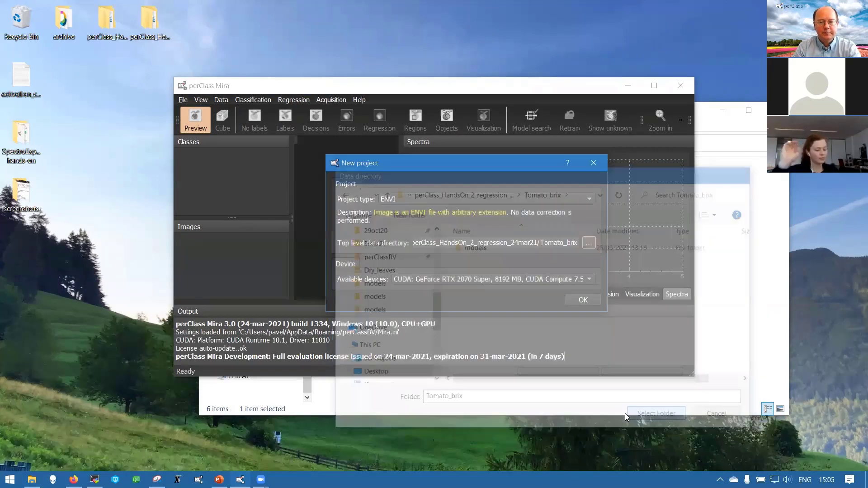
- Keep the GeForce RTX 2070 Super GPU as compute device and create the project
click(453, 280)
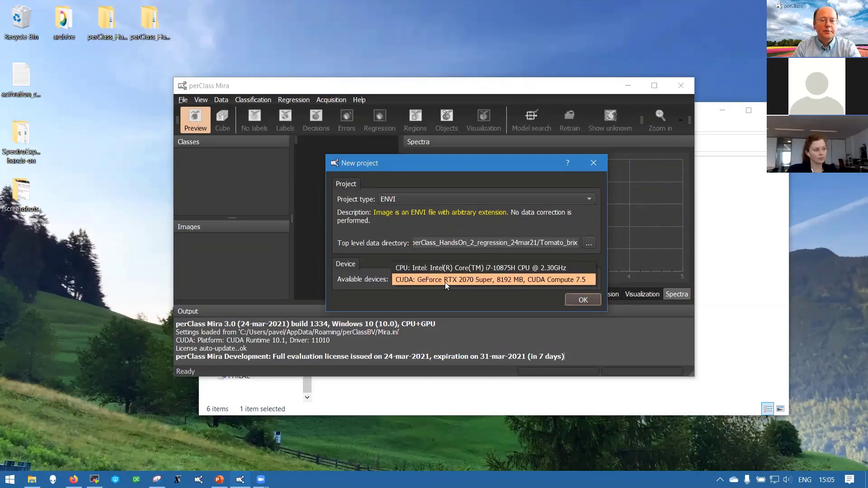
click(382, 280)
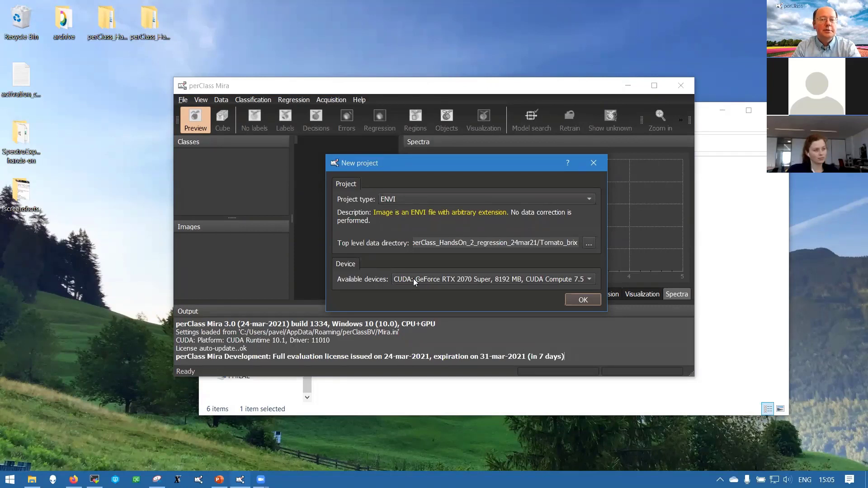
click(442, 284)
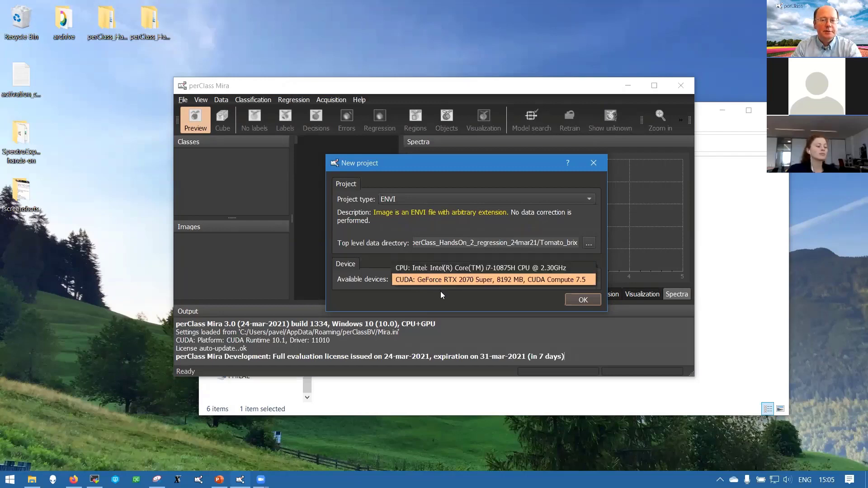
click(435, 280)
click(575, 300)
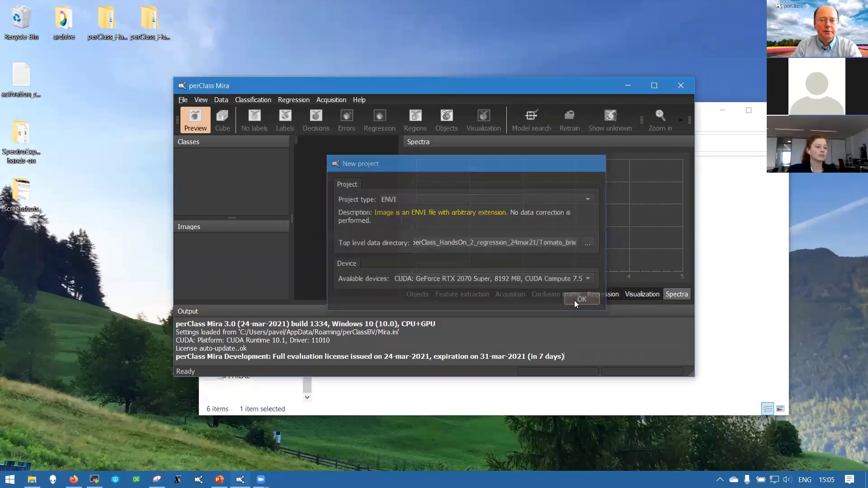
- Maximize the window and add scans v408.hdr through v492.hdr with Add images to project
click(655, 89)
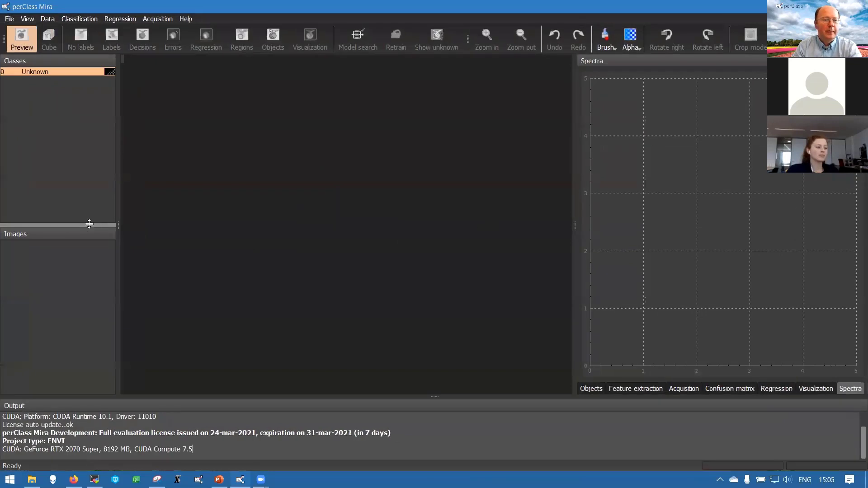
drag(89, 225, 176, 175)
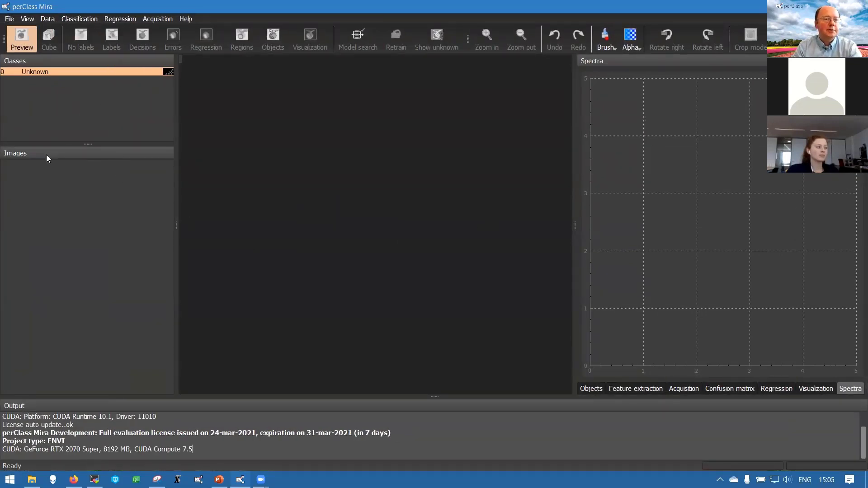
right_click(75, 185)
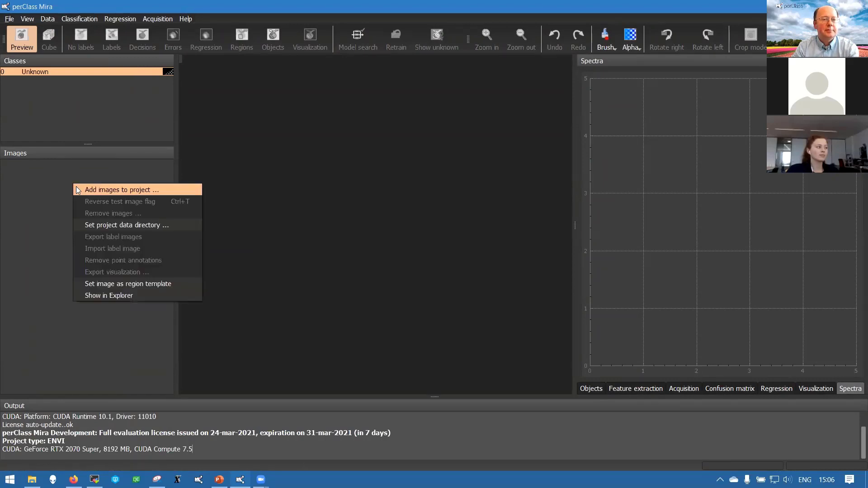
click(131, 190)
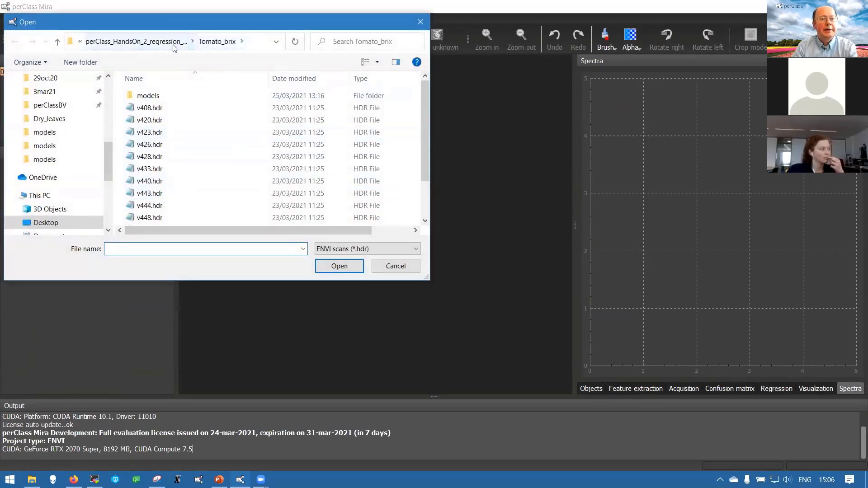
drag(203, 31, 260, 92)
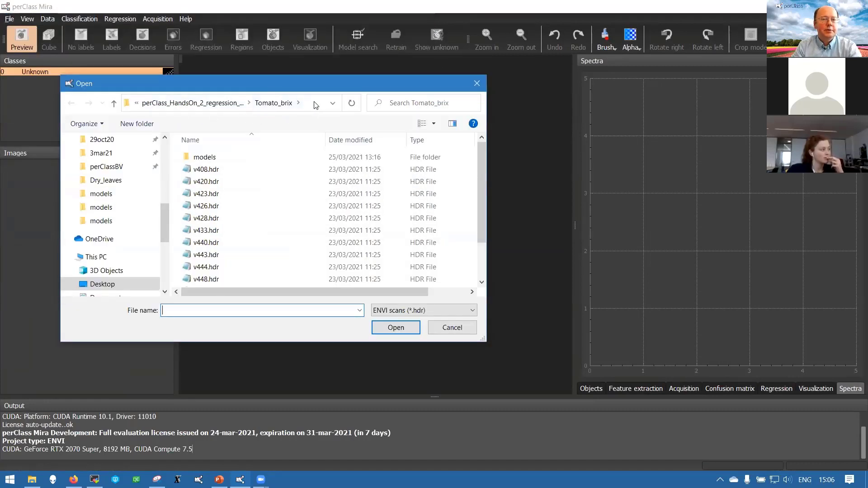
click(237, 170)
scroll(229, 233, down, 1)
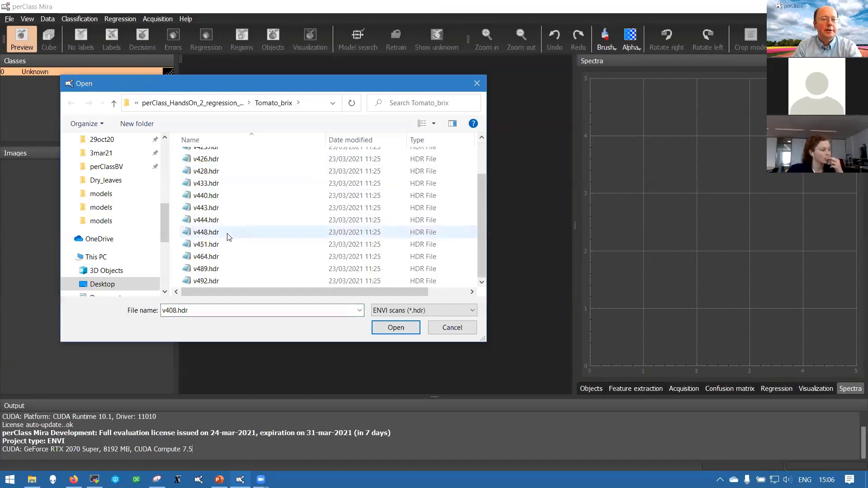
shift+click(220, 282)
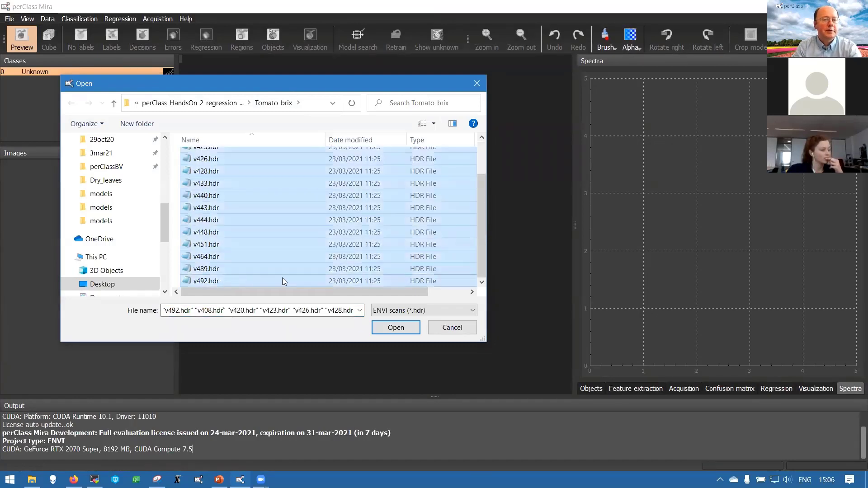
click(381, 327)
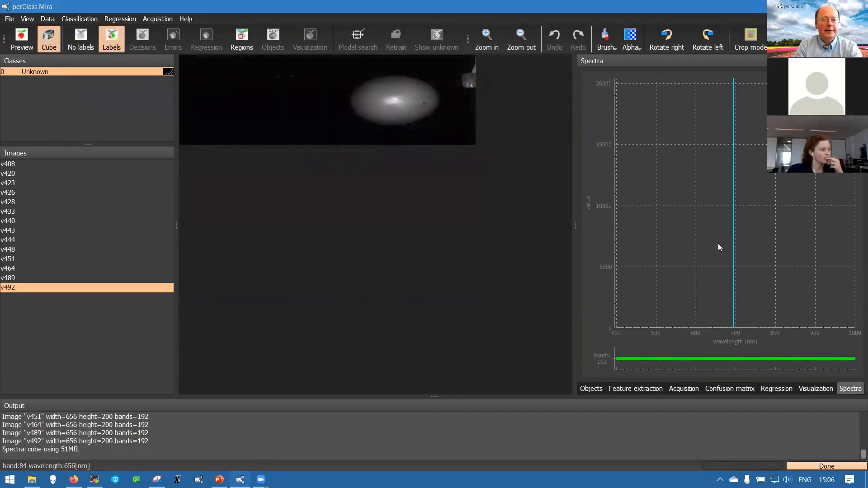
- Display the ~790 nm band and browse images v408, v420, v423, v426, v428, v433 and v440
drag(733, 247, 771, 247)
click(85, 166)
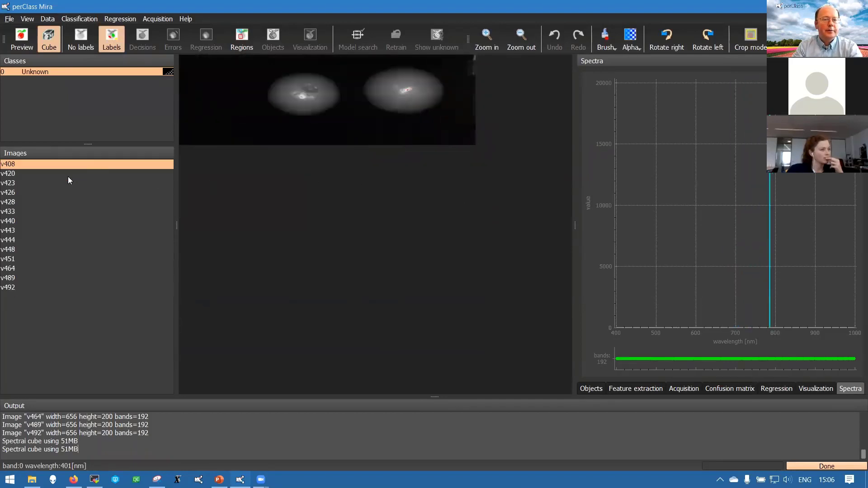
click(67, 177)
click(53, 185)
click(51, 193)
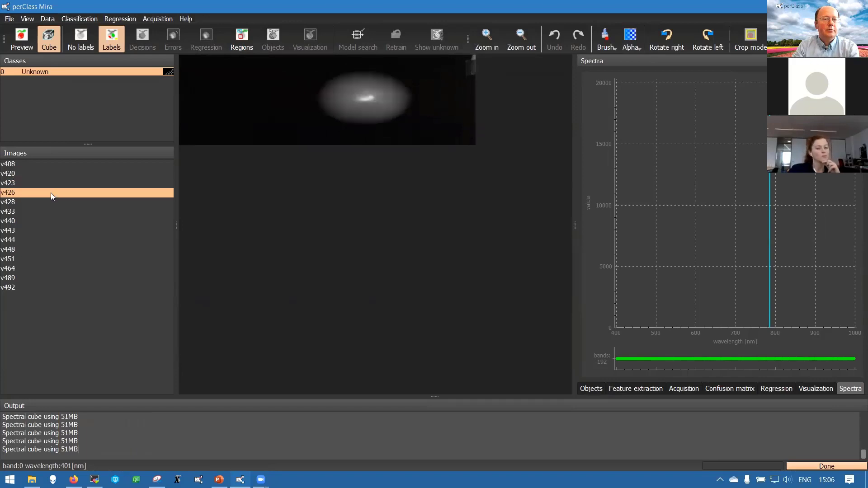
click(51, 201)
click(45, 212)
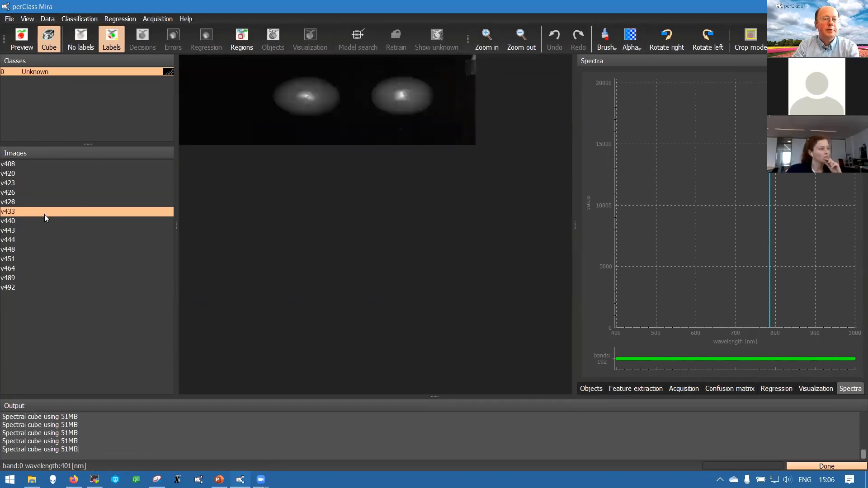
click(42, 222)
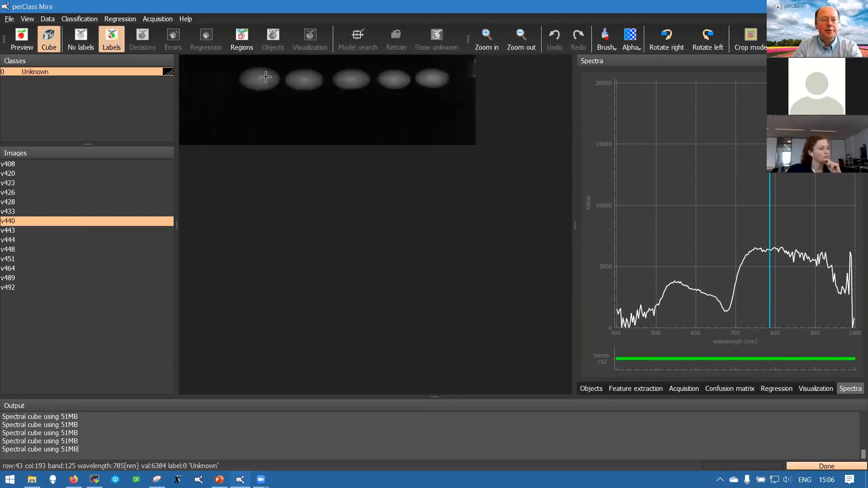
scroll(270, 85, up, 1)
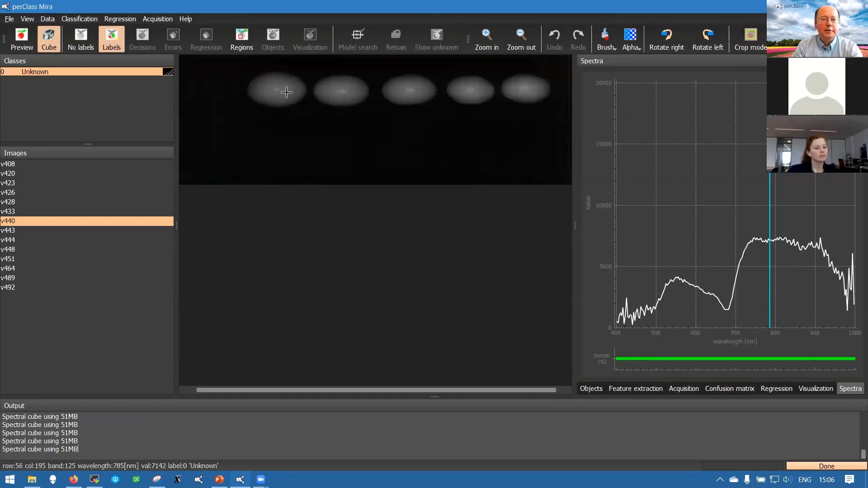
- Browse v443, v408, v423, v440 and v448, ending on single-tomato image v428
click(79, 231)
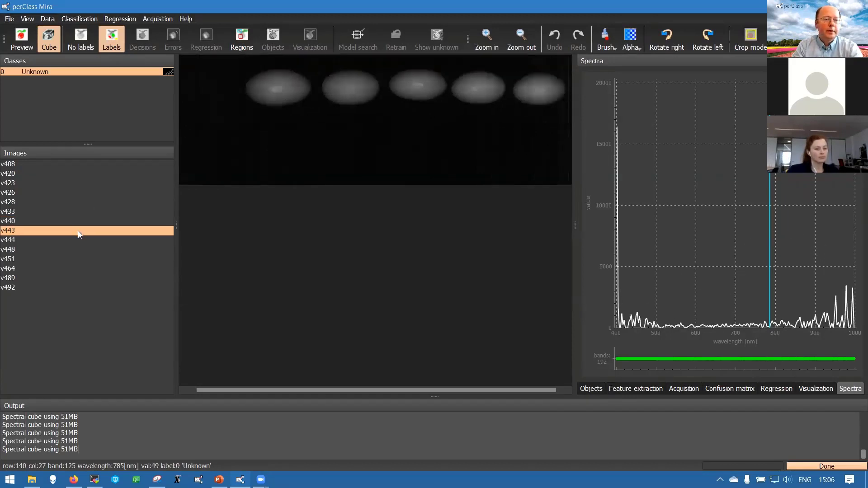
click(65, 172)
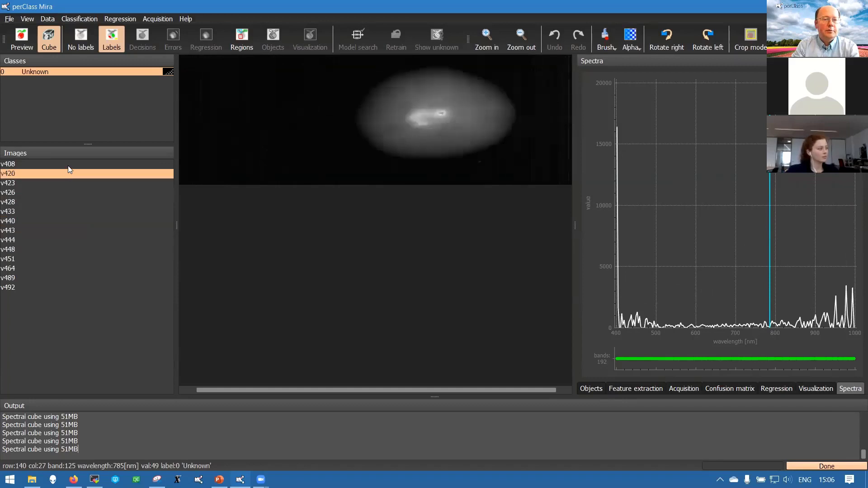
click(68, 166)
drag(92, 145, 86, 126)
click(65, 163)
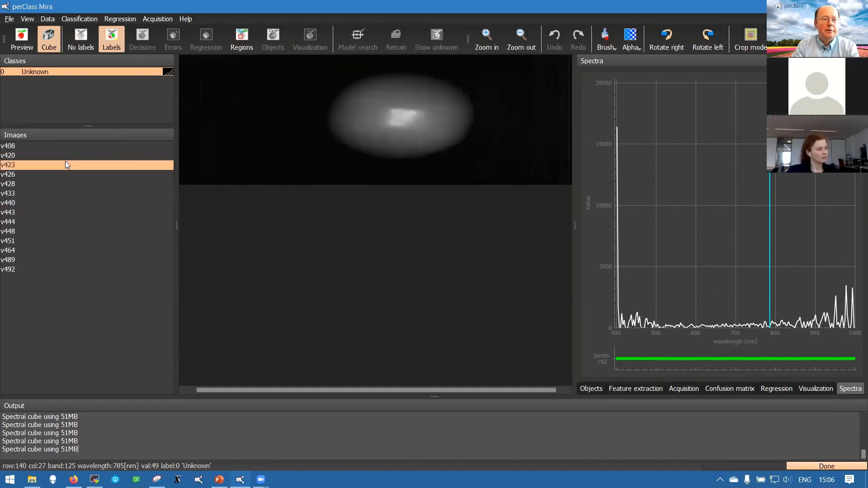
click(63, 184)
click(61, 206)
click(52, 214)
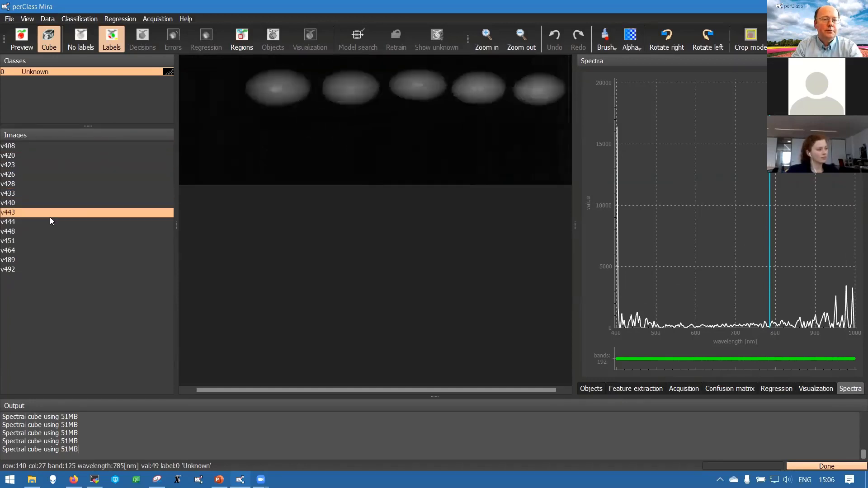
click(50, 231)
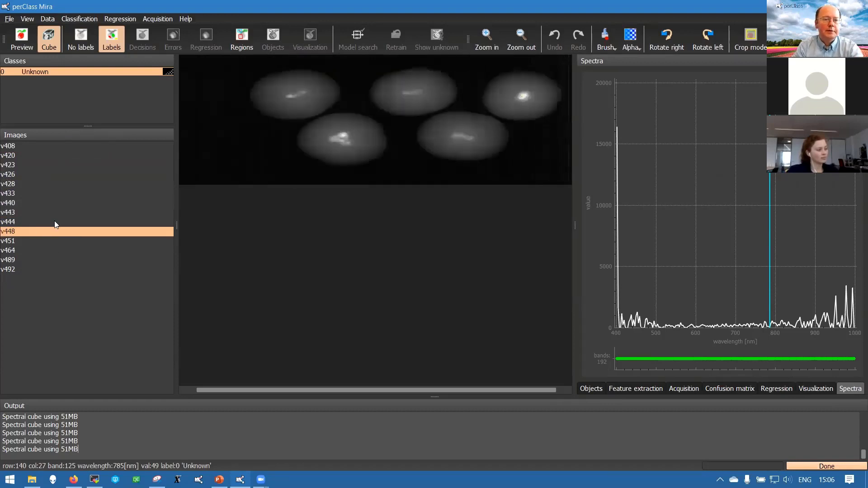
click(53, 187)
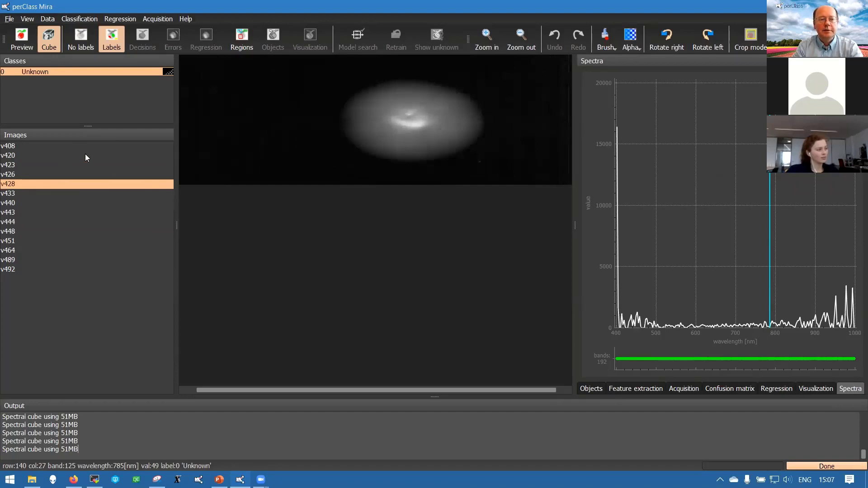
- Show v428's folder in Explorer and open tomato_groundtruth_training.xlsx
right_click(92, 186)
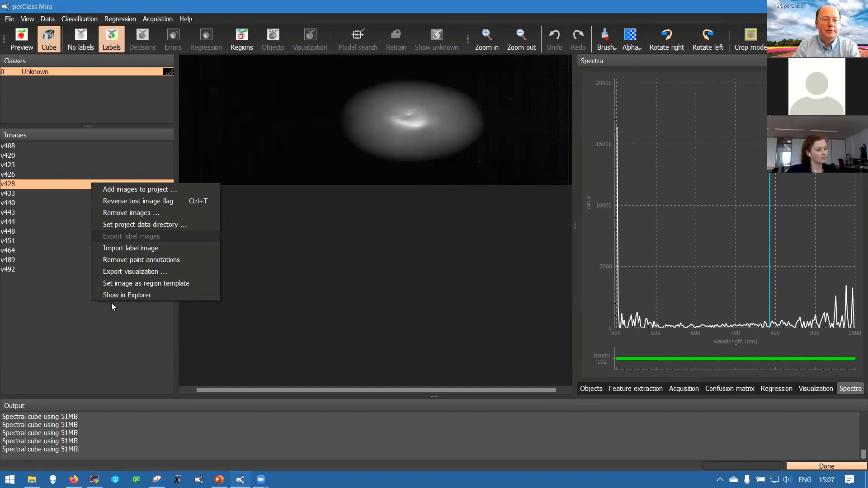
click(138, 296)
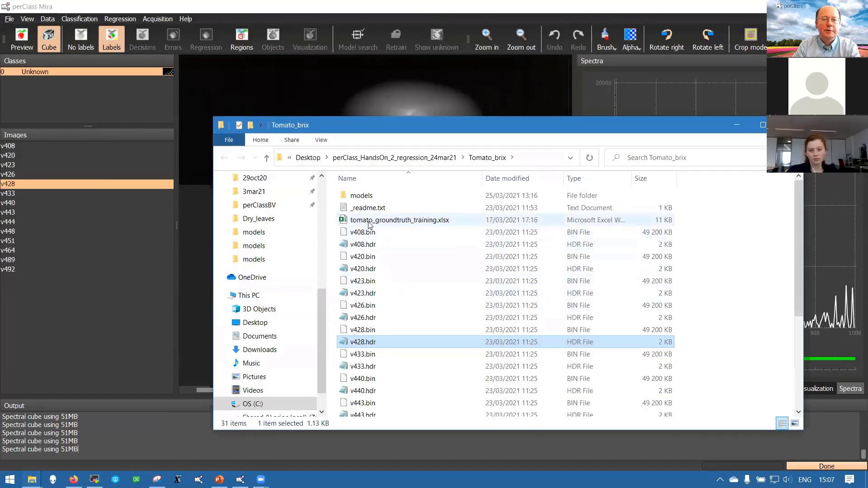
double_click(422, 221)
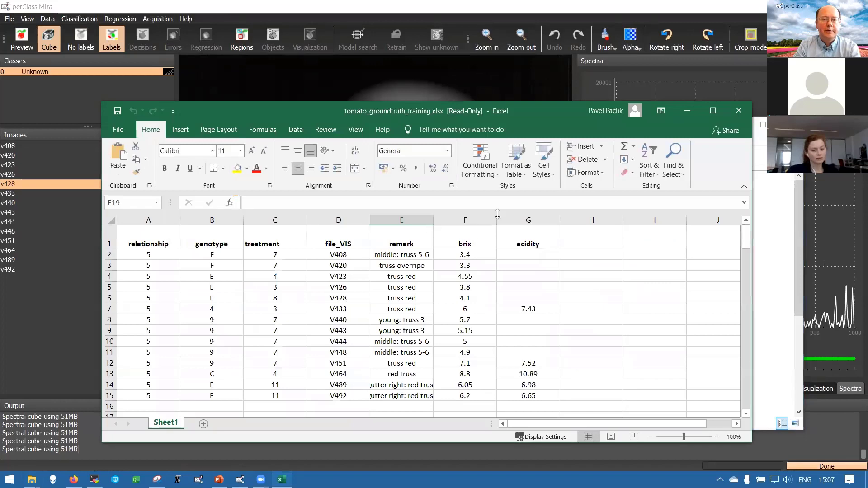
- Move the Excel window aside and inspect the V408 file entry in the ground-truth sheet
drag(466, 113, 536, 115)
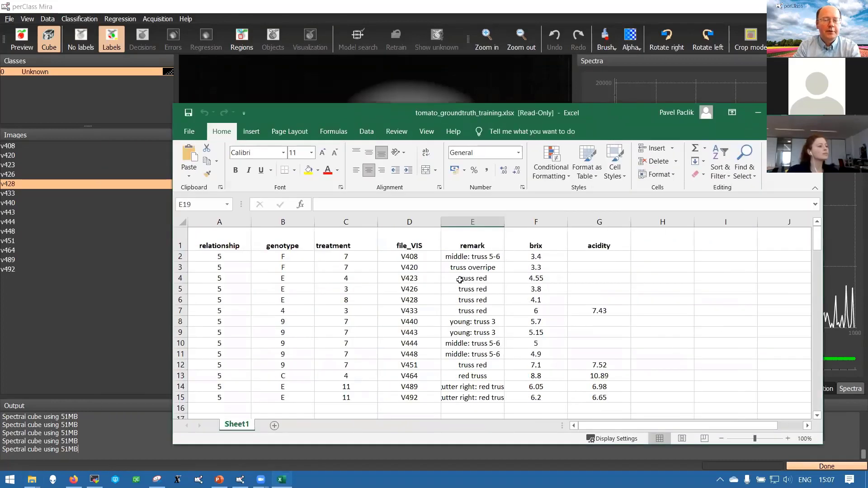
click(412, 257)
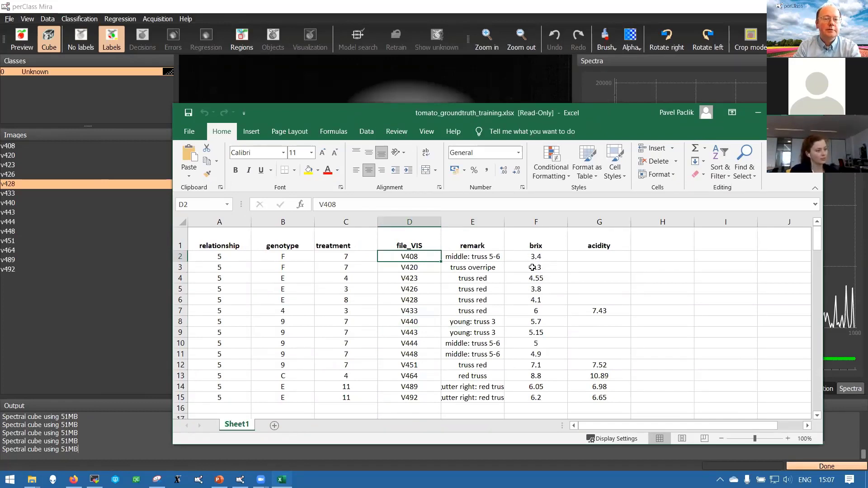
- Select v423, then v408, and switch v408 to a colour preview
click(119, 185)
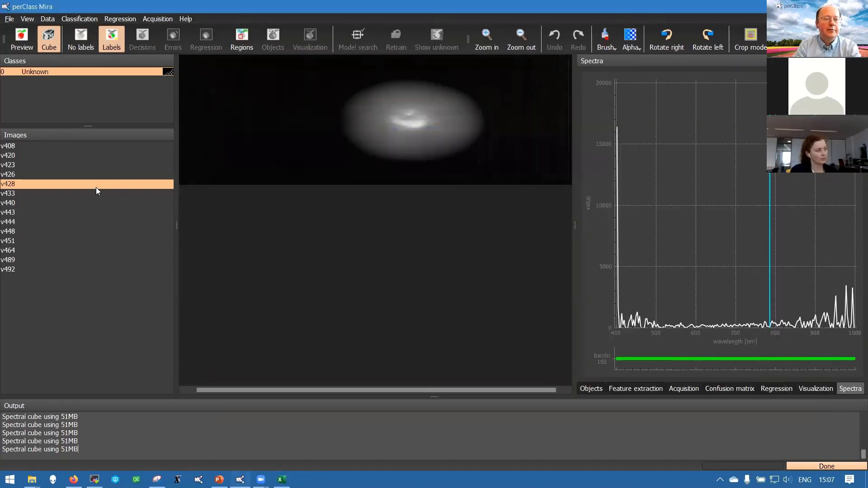
click(93, 163)
click(88, 147)
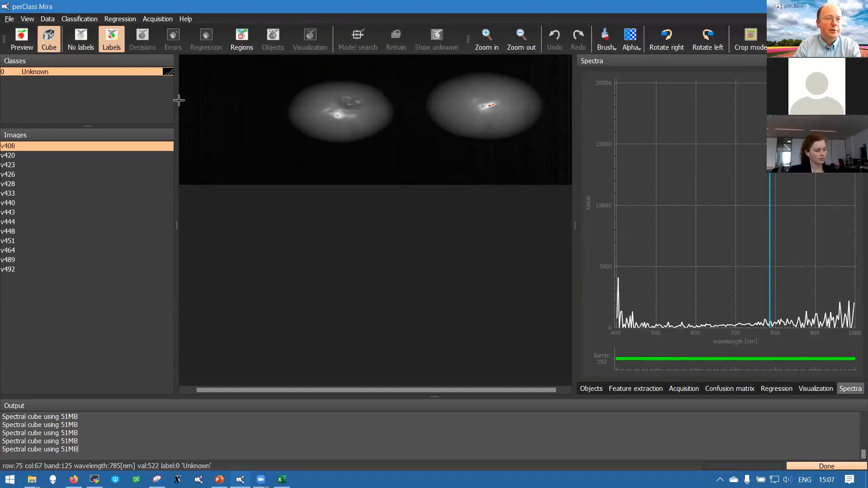
click(22, 44)
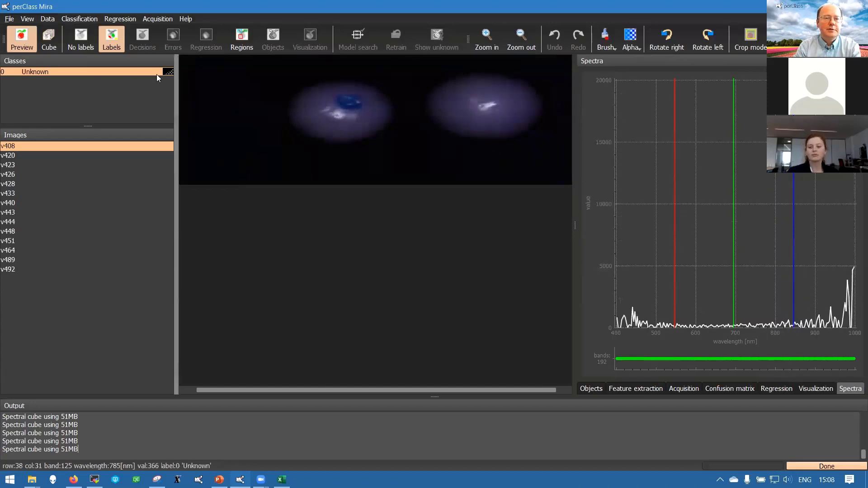
- Show band ~763 nm, then set the colour preview's blue to ~465 nm and green to ~520 nm
click(49, 40)
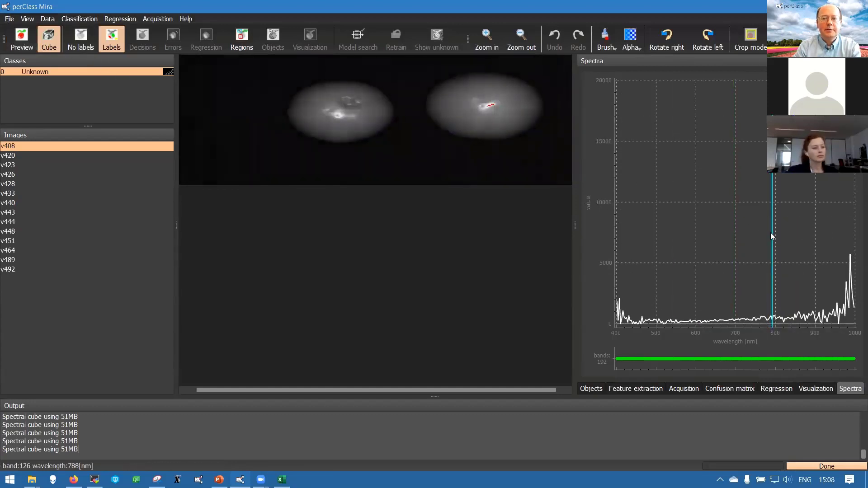
mouse_move(771, 232)
mouse_down()
mouse_move(690, 228)
mouse_move(777, 235)
mouse_up()
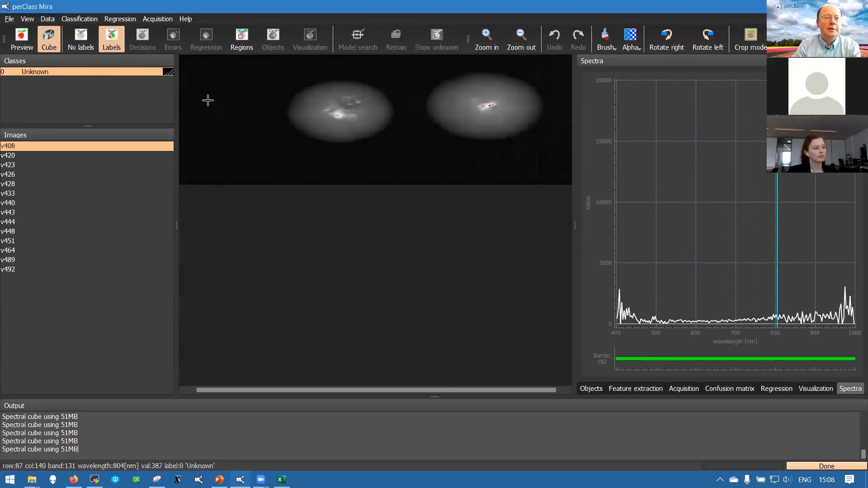
click(27, 43)
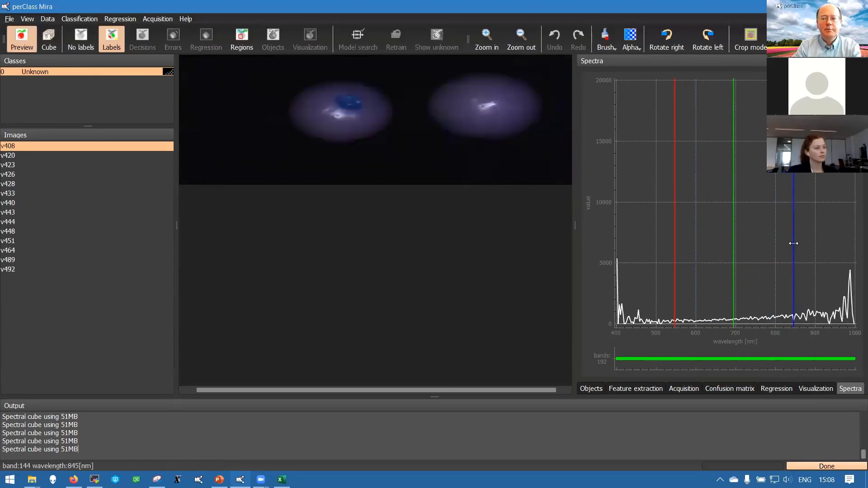
drag(793, 243, 637, 235)
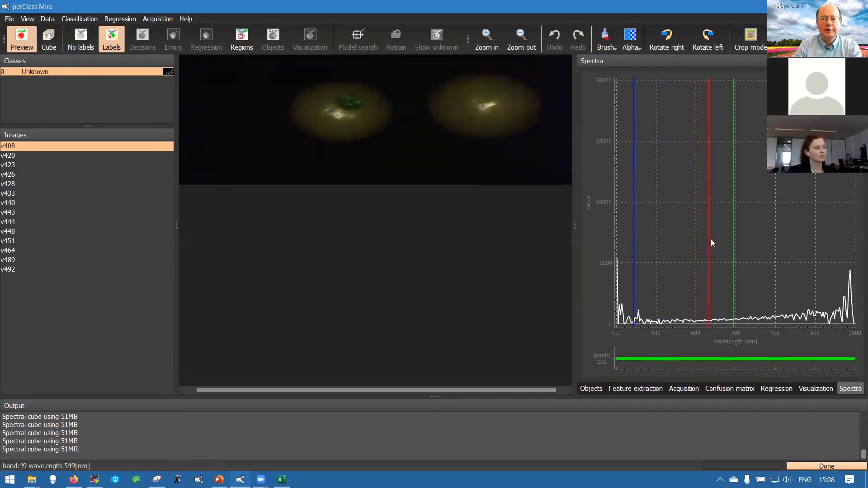
drag(735, 252, 663, 249)
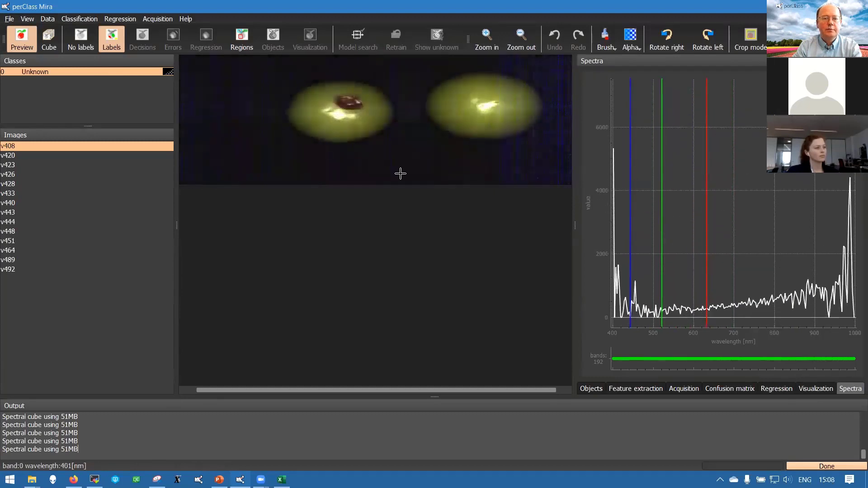
- Compare colour composites of v426, v444, v451, v464, v443, v433 and v420, ending on v408
click(54, 175)
click(52, 223)
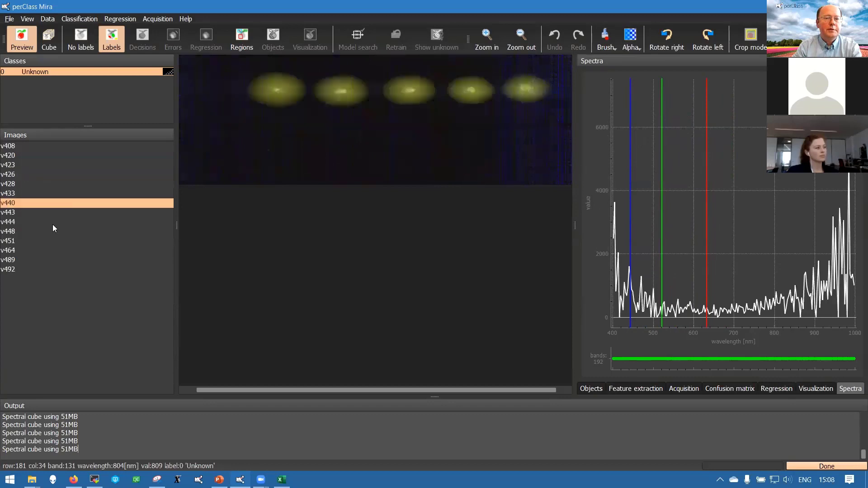
click(46, 242)
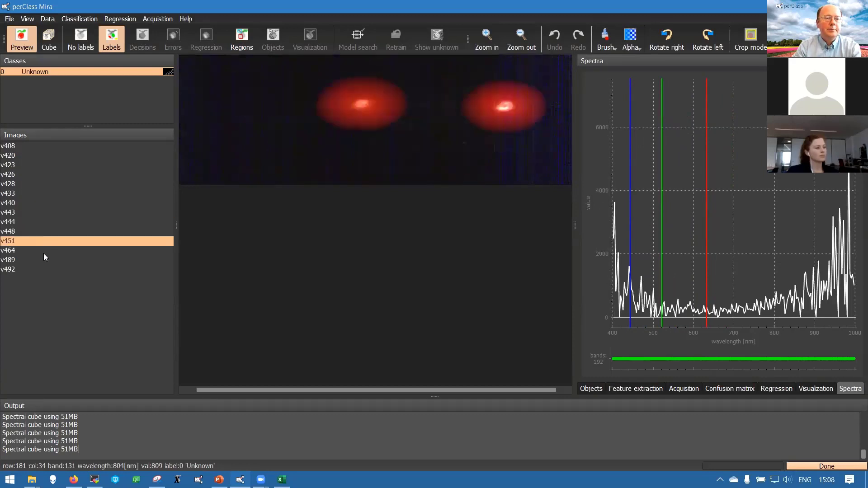
click(42, 251)
click(51, 213)
click(53, 193)
click(54, 174)
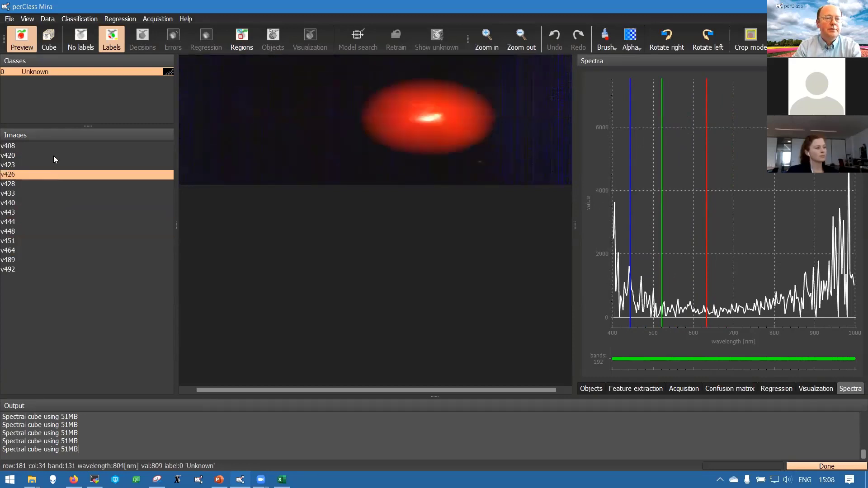
click(54, 155)
click(51, 145)
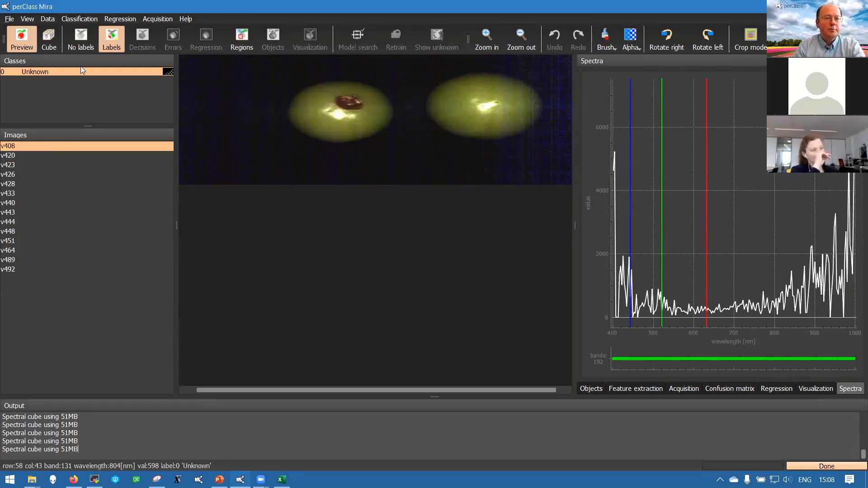
- Create a 'background' class and label a background strip above the tomatoes
right_click(55, 87)
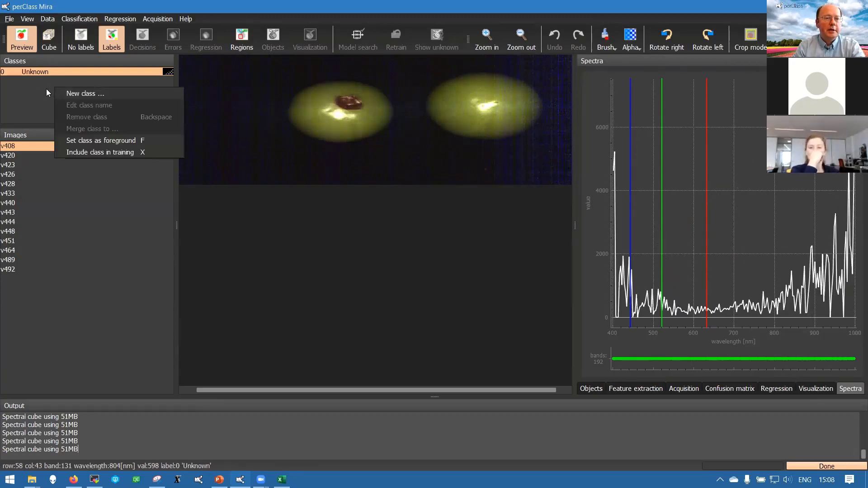
click(92, 94)
text(background)
key(Return)
mouse_move(232, 94)
mouse_down()
mouse_move(500, 66)
mouse_move(557, 90)
mouse_up()
scroll(477, 112, down, 1)
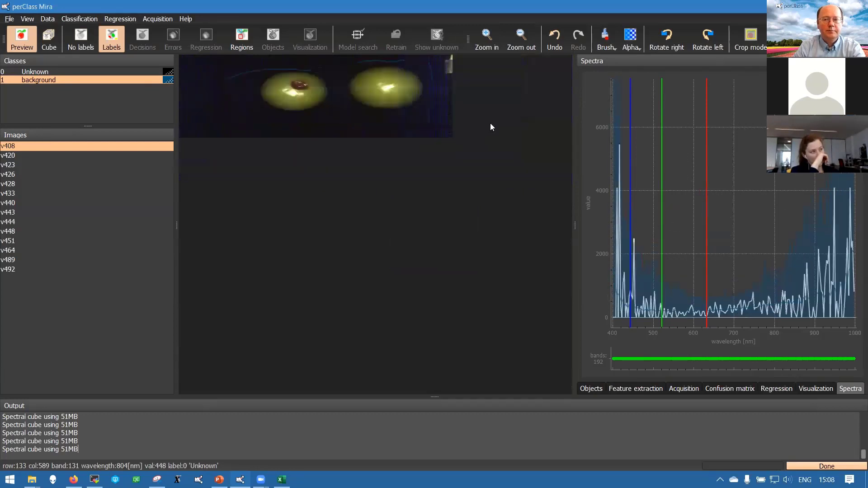
scroll(305, 114, up, 1)
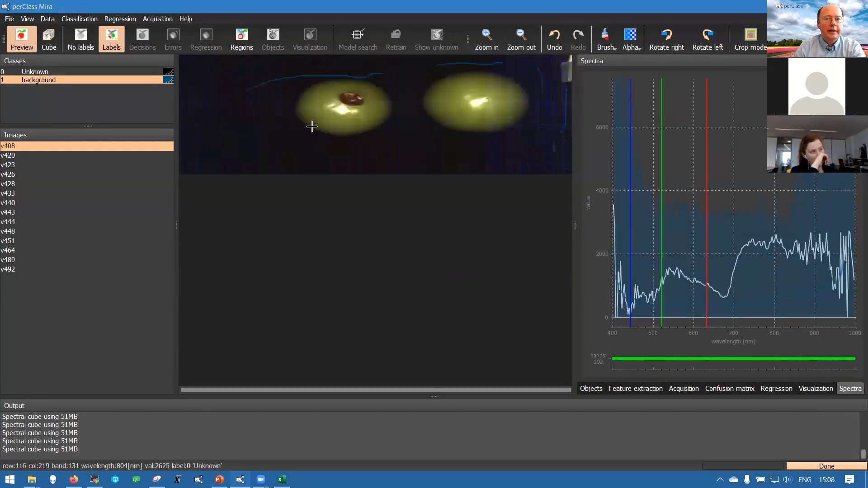
- Create a 'tomato' class and outline parts of the left and right tomatoes
right_click(124, 107)
click(138, 114)
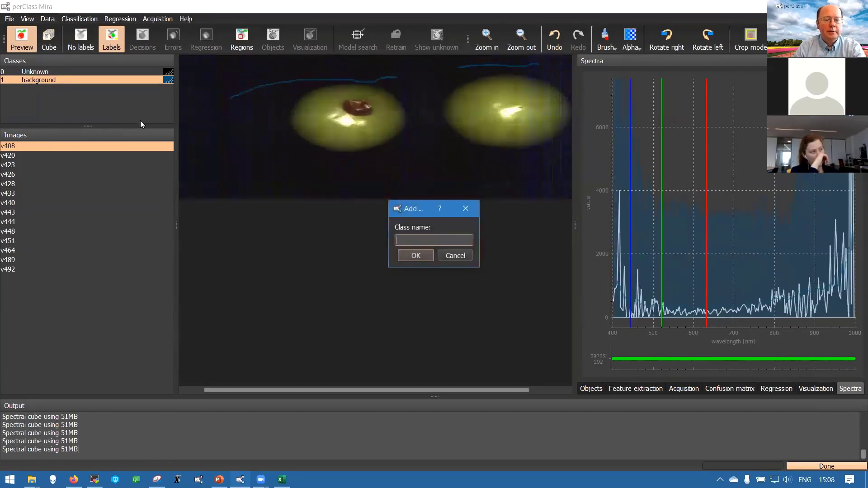
text(tomato)
key(Return)
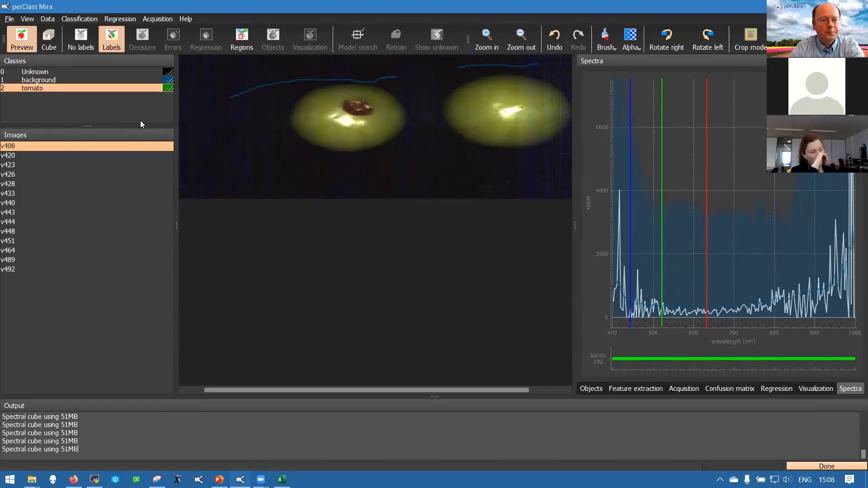
mouse_move(332, 114)
mouse_down()
mouse_move(341, 93)
mouse_move(362, 94)
mouse_move(380, 117)
mouse_move(373, 133)
mouse_move(353, 137)
mouse_move(321, 128)
mouse_up()
mouse_move(486, 98)
mouse_down()
mouse_move(531, 88)
mouse_move(533, 105)
mouse_move(531, 121)
mouse_move(487, 123)
mouse_up()
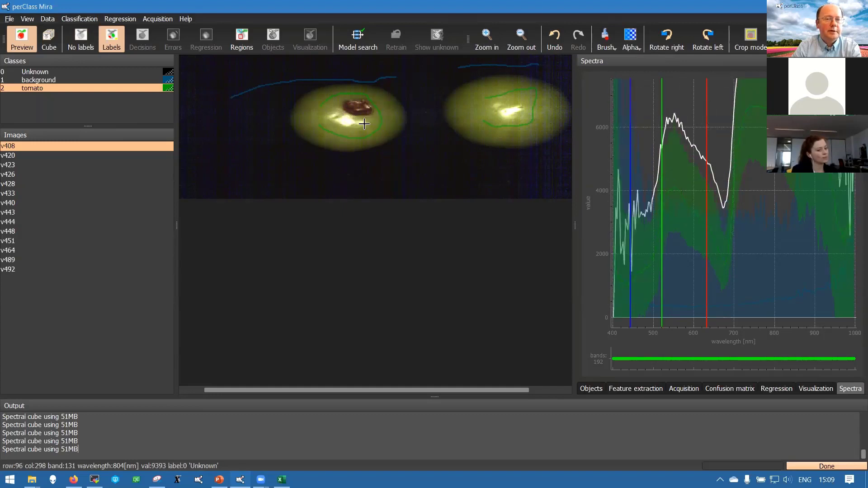
- Create a 'reflection' class and mark the highlights on both tomatoes
right_click(92, 104)
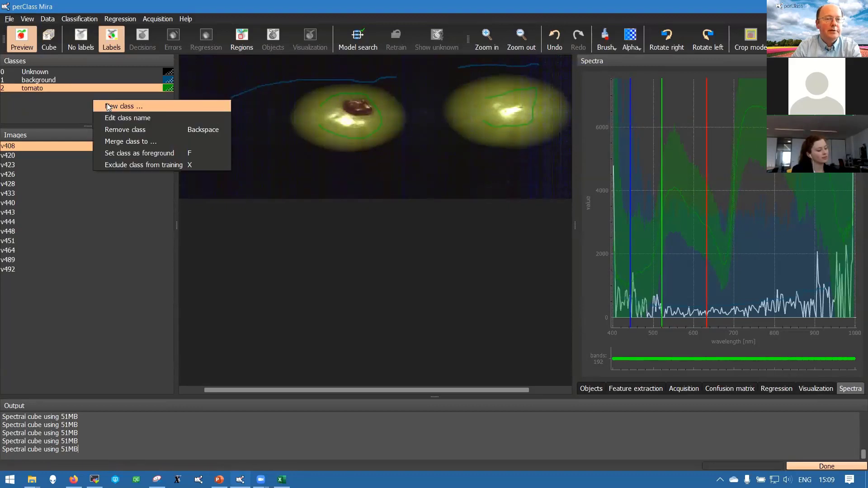
click(109, 106)
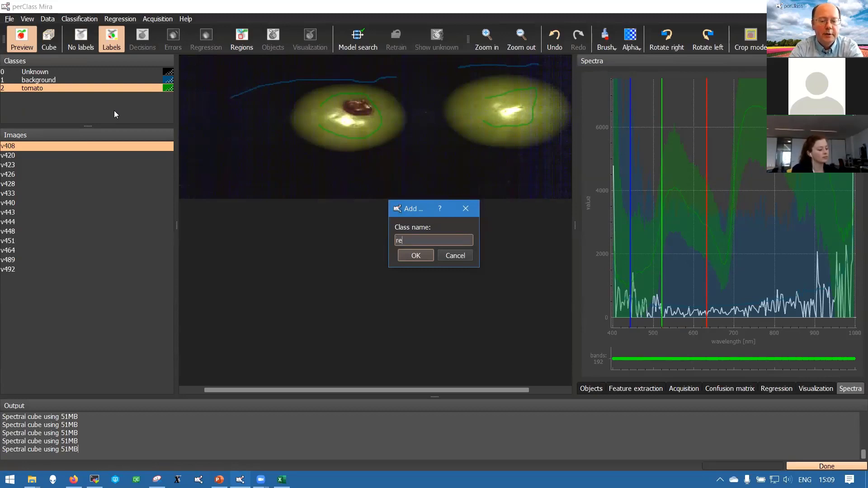
text(reflection)
key(Return)
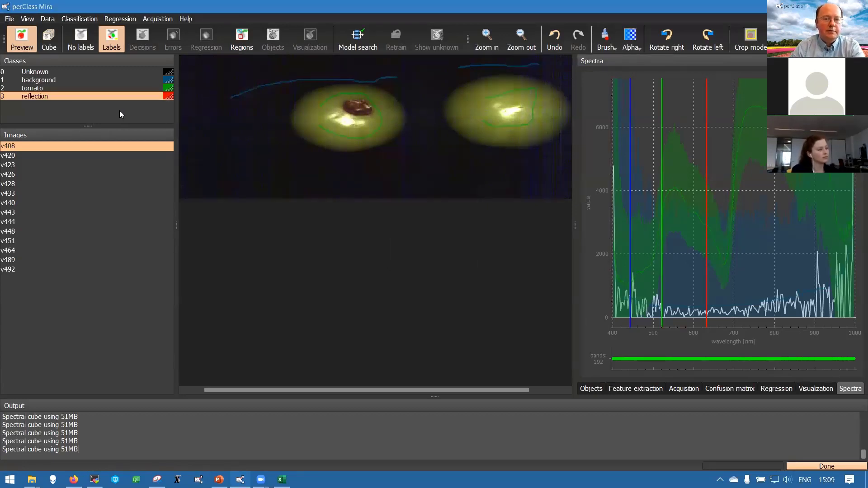
drag(343, 120, 349, 121)
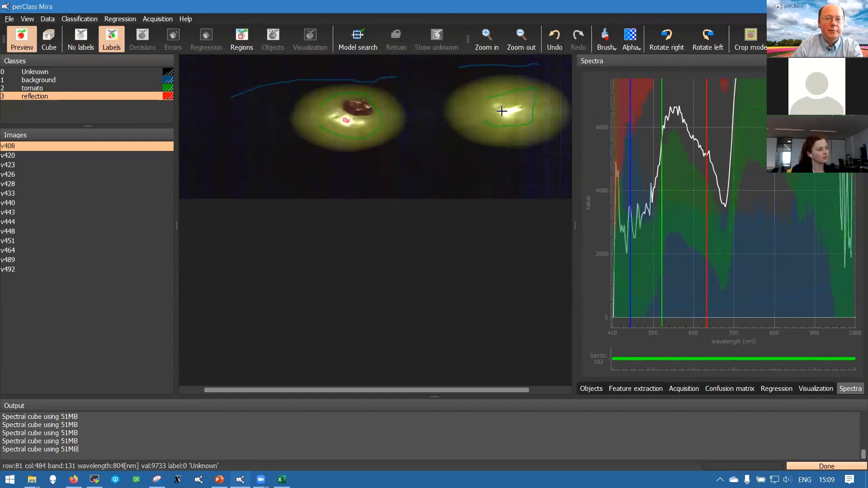
drag(504, 110, 516, 110)
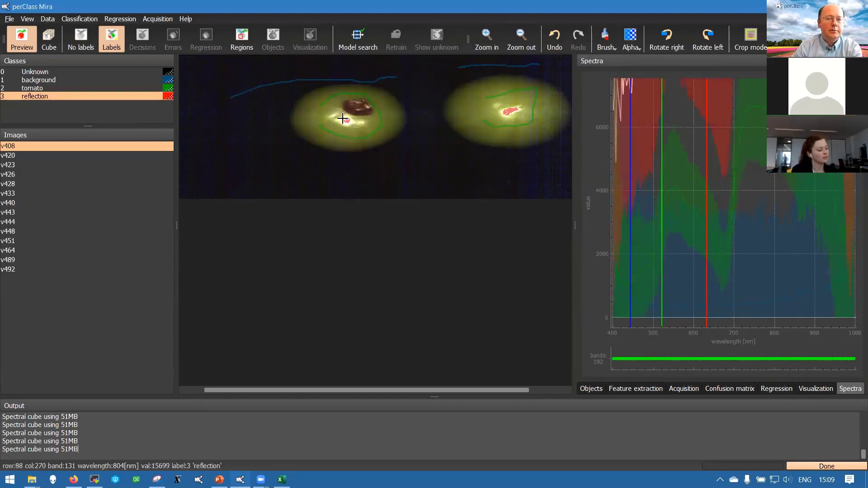
- Add a 'defect' class outlining the dark spot on the left tomato
right_click(128, 109)
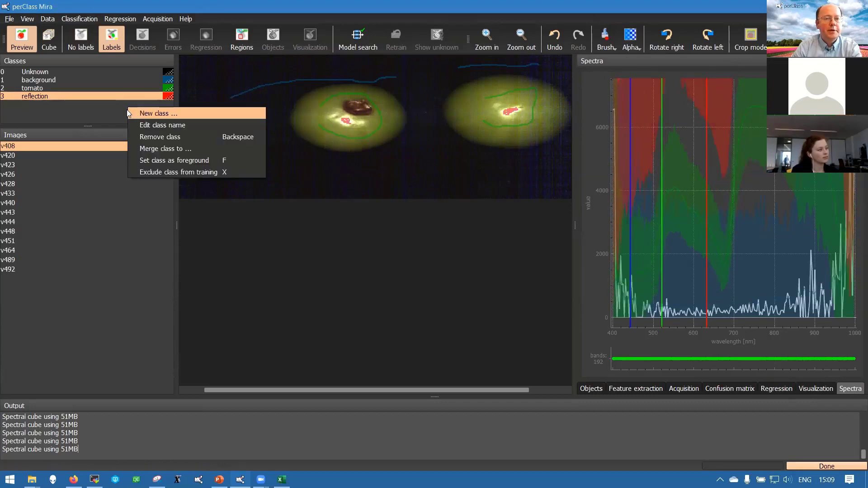
click(139, 113)
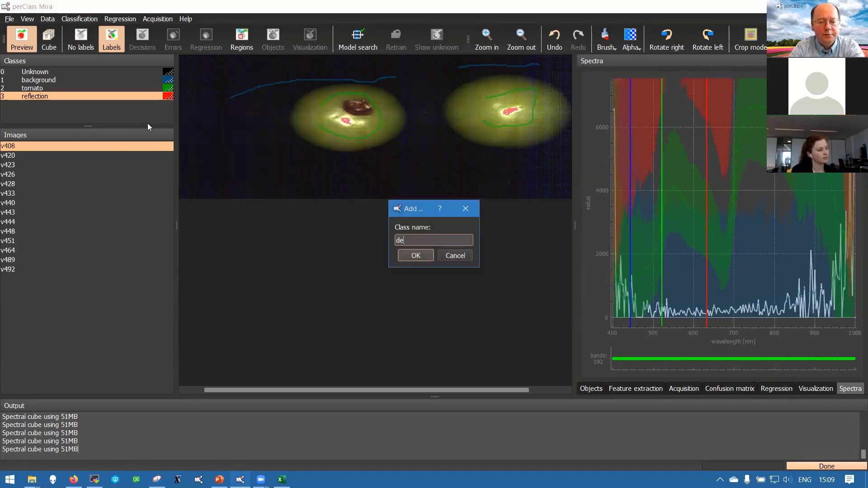
key(Return)
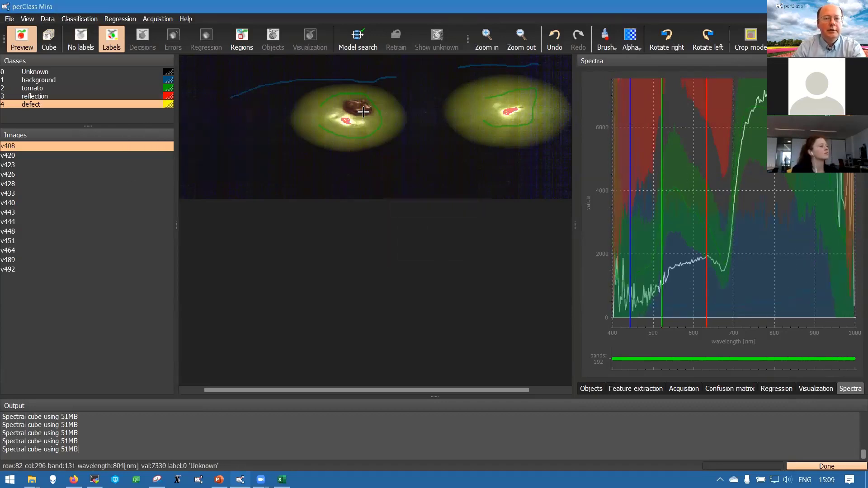
mouse_move(351, 103)
mouse_down()
mouse_move(367, 106)
mouse_move(357, 113)
mouse_move(349, 104)
mouse_up()
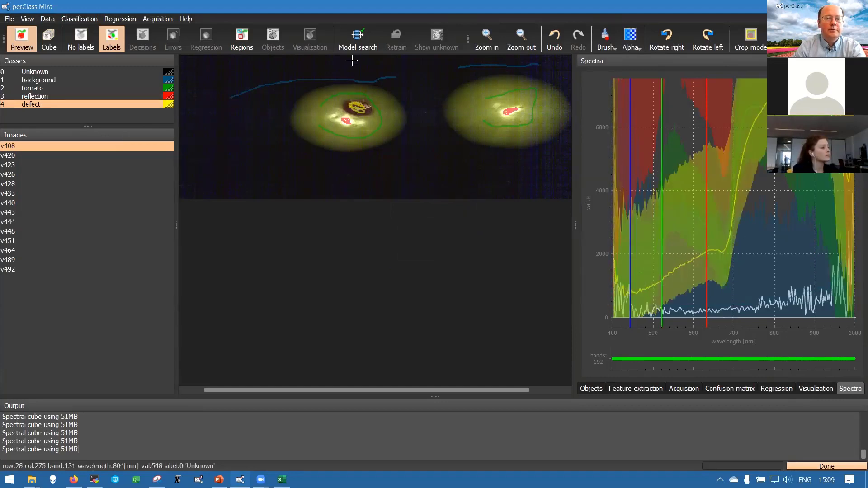
- Train a classifier with Model search, compare labelled and plain views, then show v408's decision map
click(373, 48)
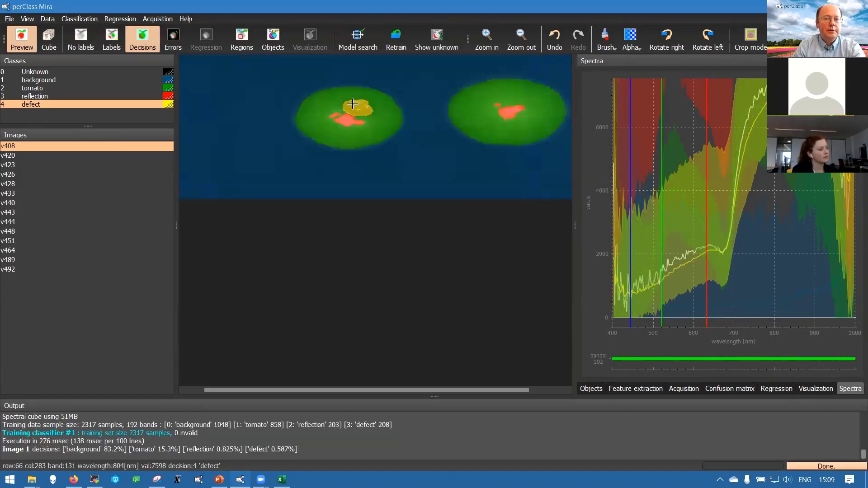
drag(430, 117, 405, 109)
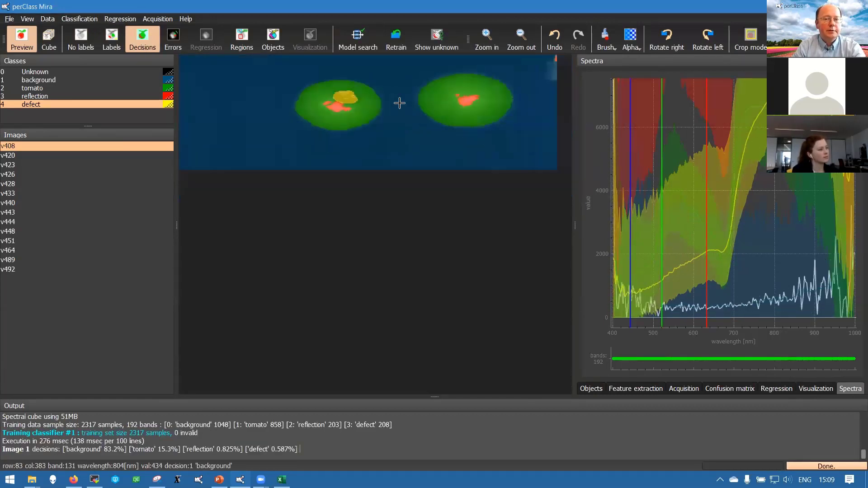
scroll(381, 96, up, 1)
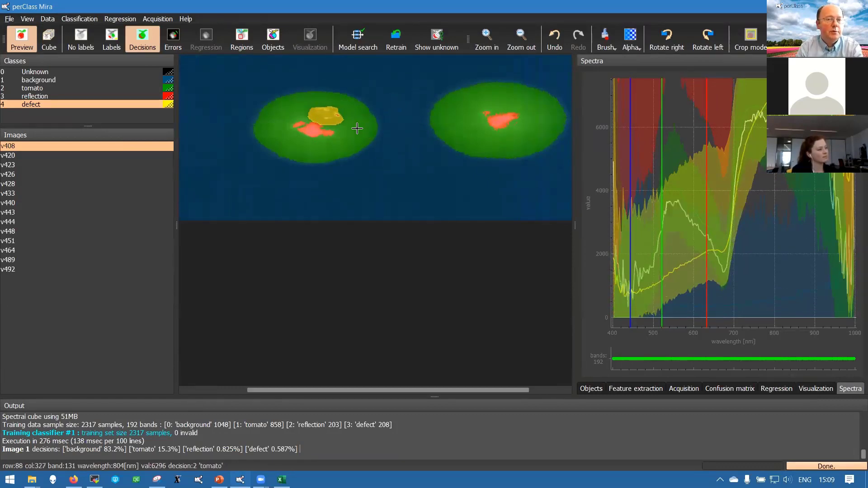
click(112, 47)
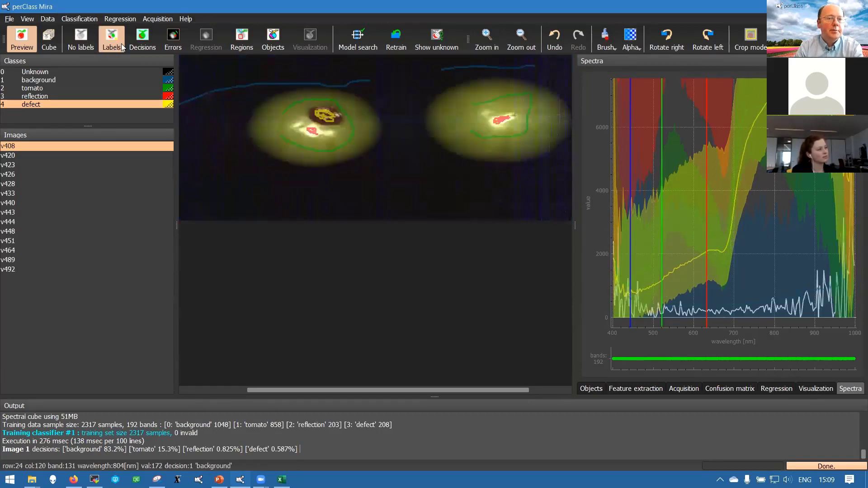
click(80, 41)
click(112, 45)
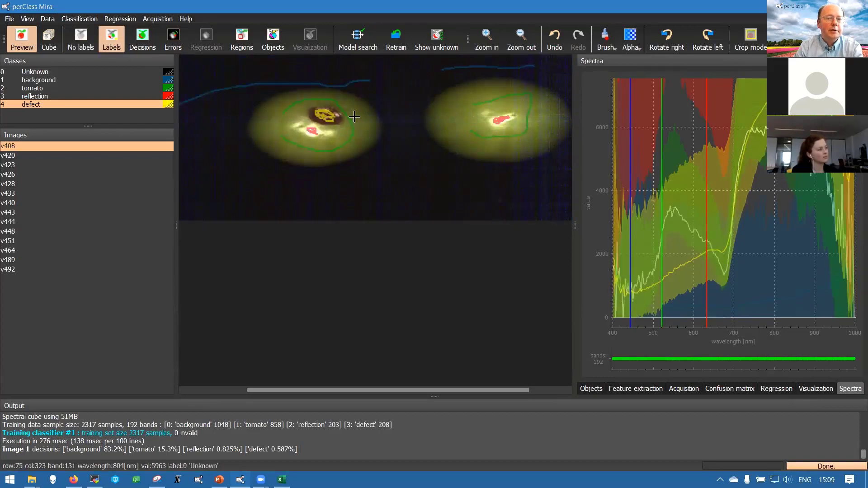
click(145, 45)
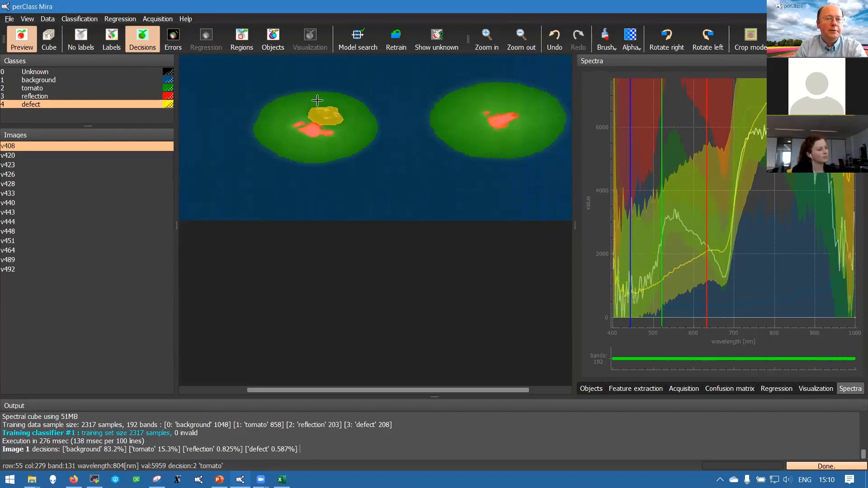
- Set the decision overlay opacity to about 124, then compare the raw image against the decisions
click(628, 47)
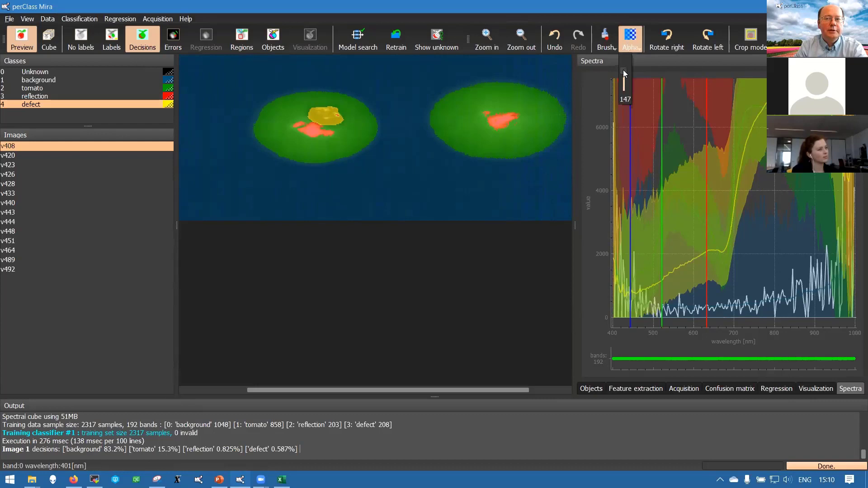
mouse_move(624, 73)
mouse_down()
mouse_move(626, 89)
mouse_move(631, 59)
mouse_up()
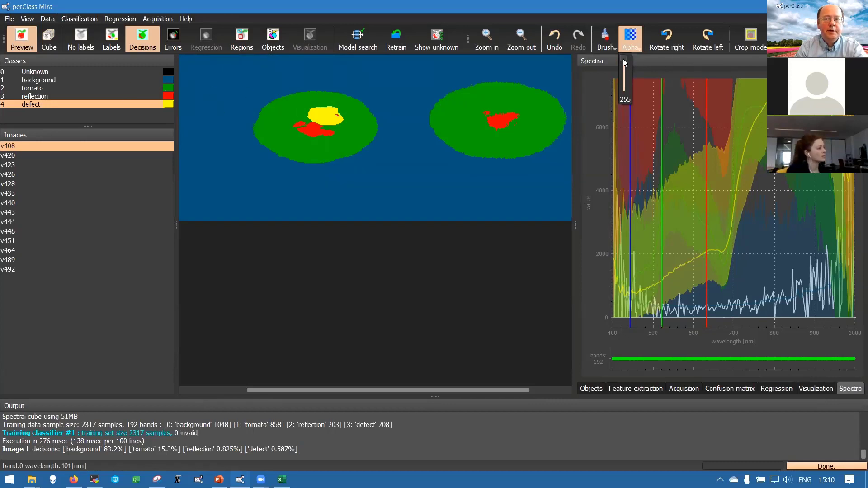
mouse_move(623, 58)
mouse_down()
mouse_move(623, 92)
mouse_move(626, 74)
mouse_up()
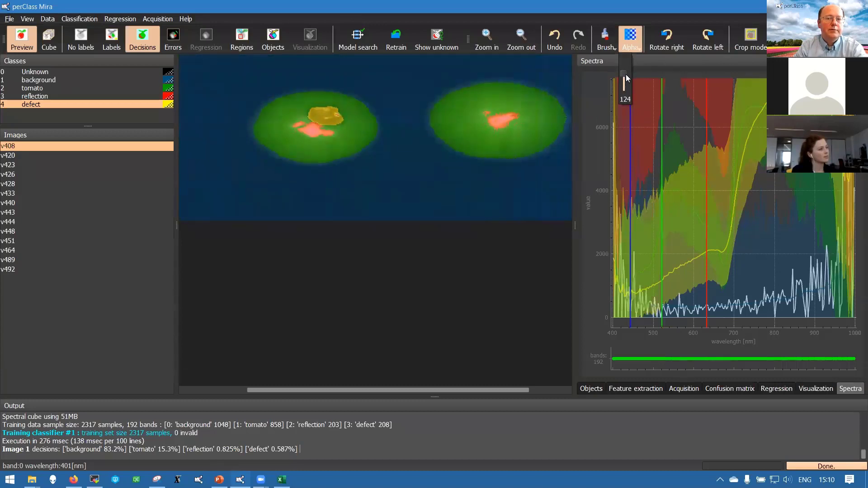
click(498, 109)
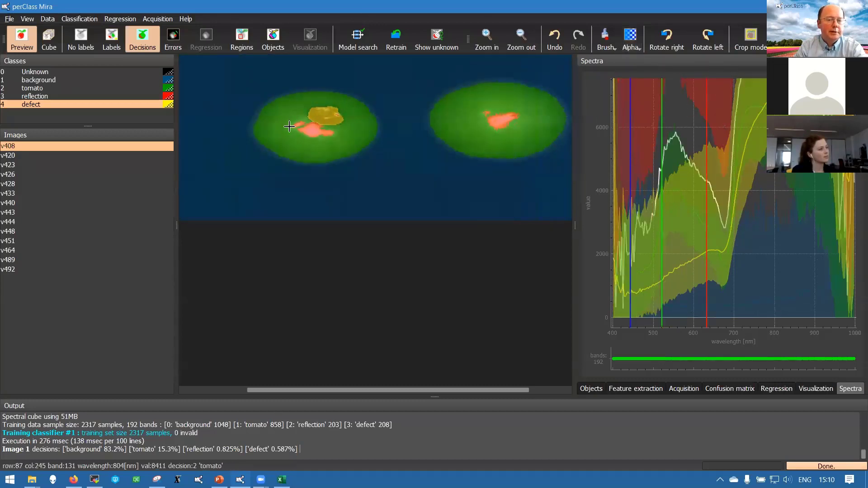
click(81, 45)
click(143, 43)
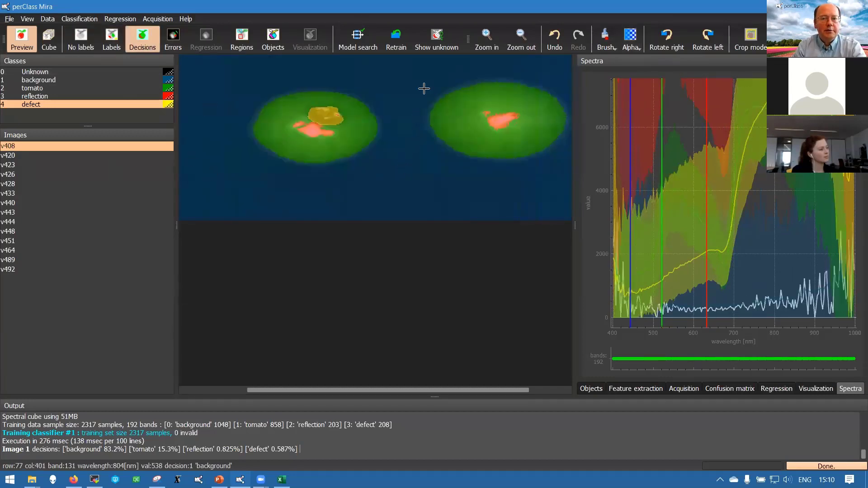
- Enable Show unknown, compare with the Labels view zoomed on the right tomato, then return to Decisions
click(446, 50)
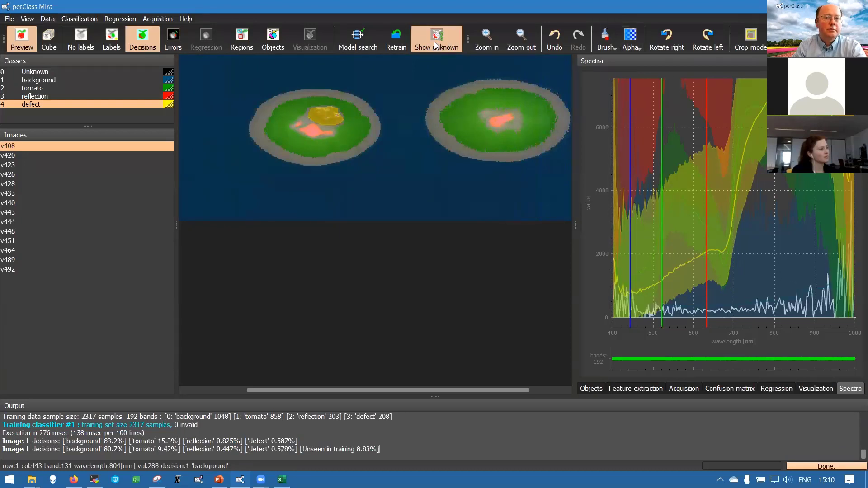
click(435, 44)
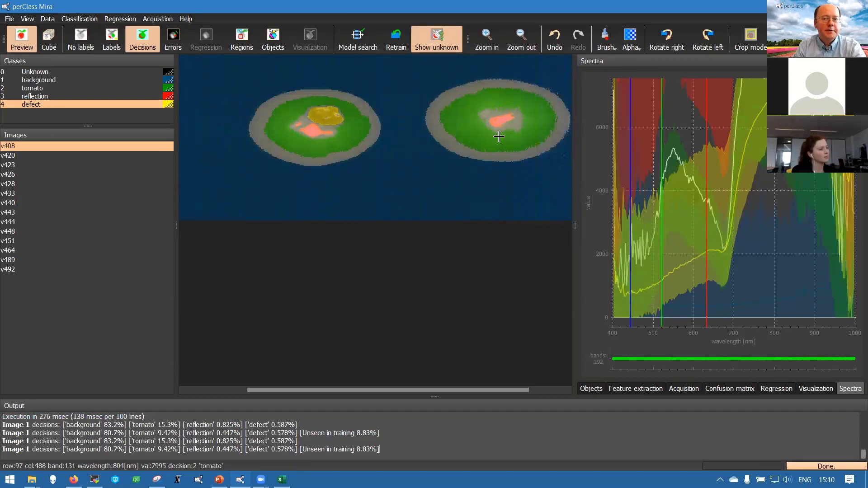
click(111, 39)
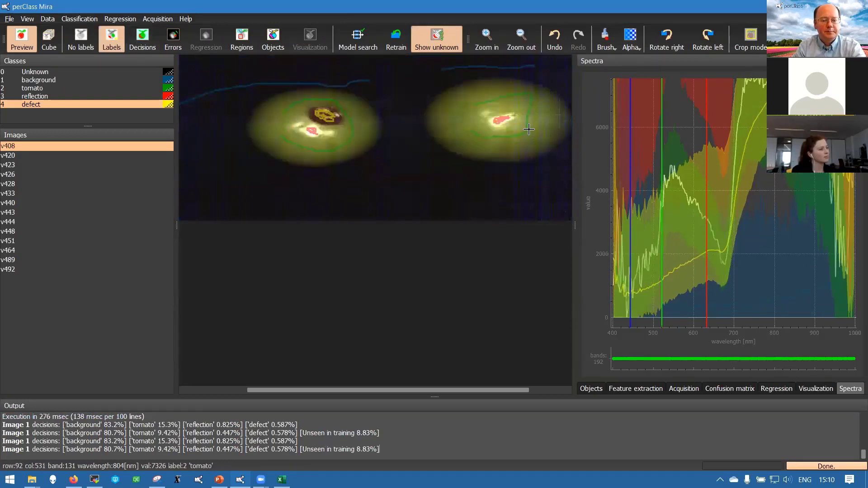
scroll(527, 139, up, 2)
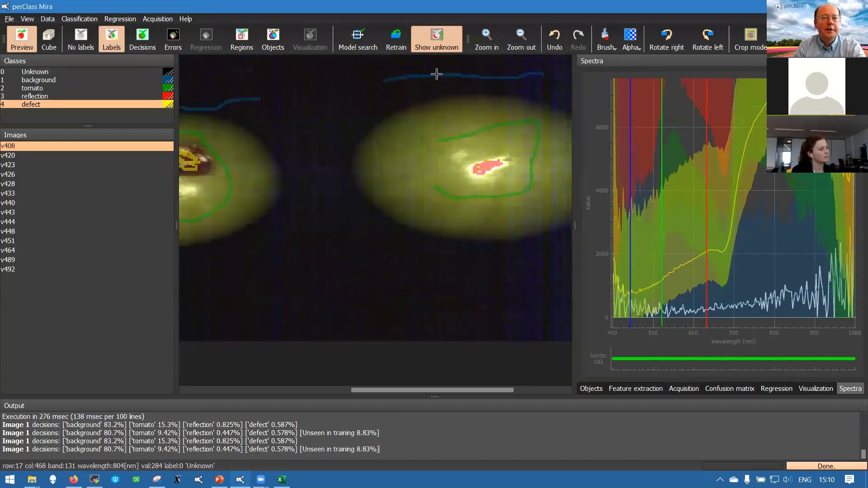
click(142, 40)
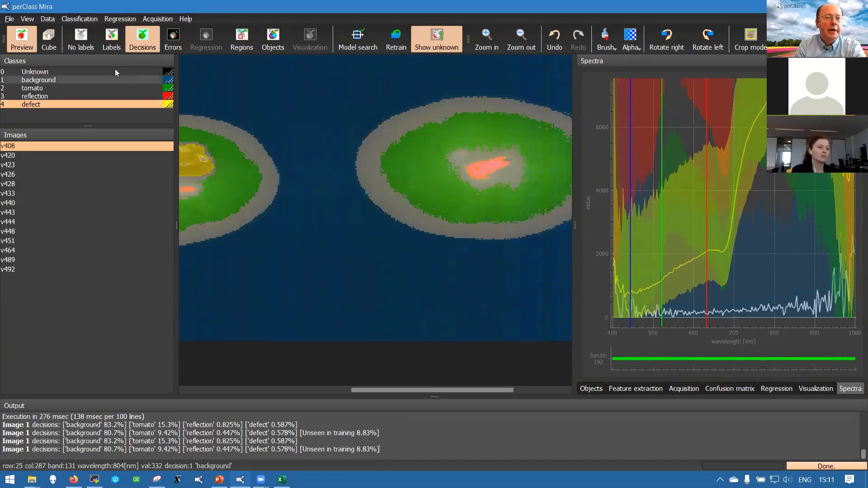
- In the Labels view, assign the region around the right tomato's reflection to class tomato
click(112, 47)
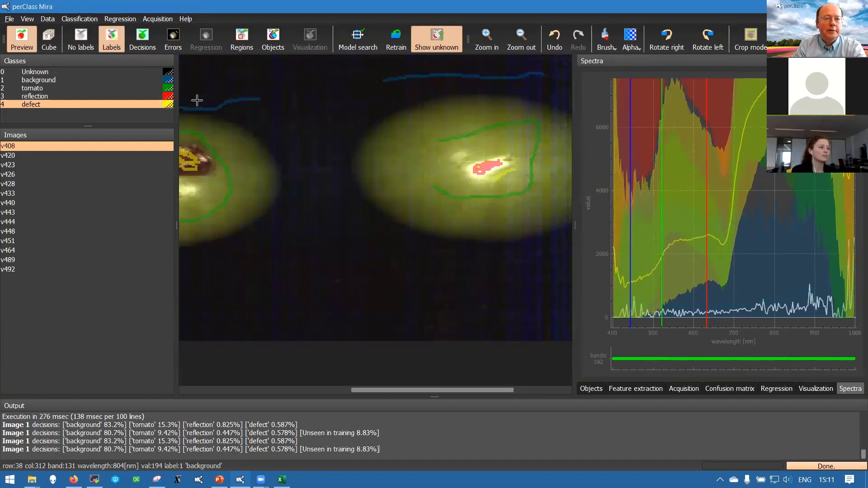
key(2)
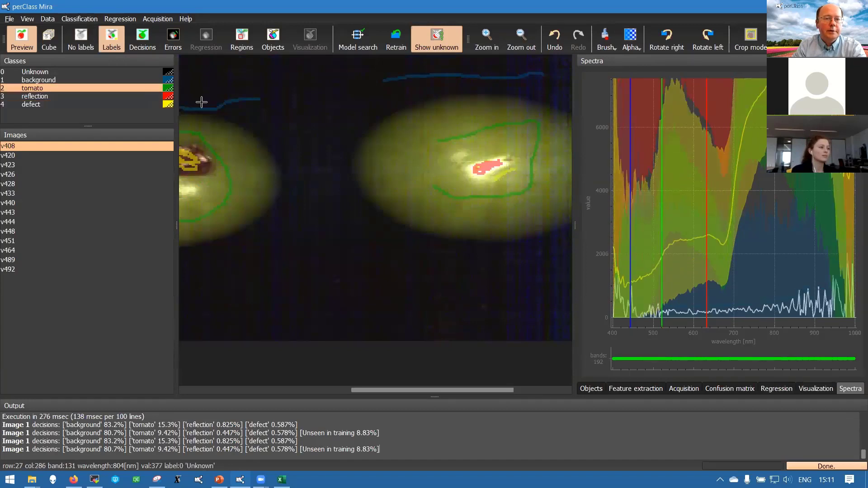
right_click(506, 175)
click(515, 191)
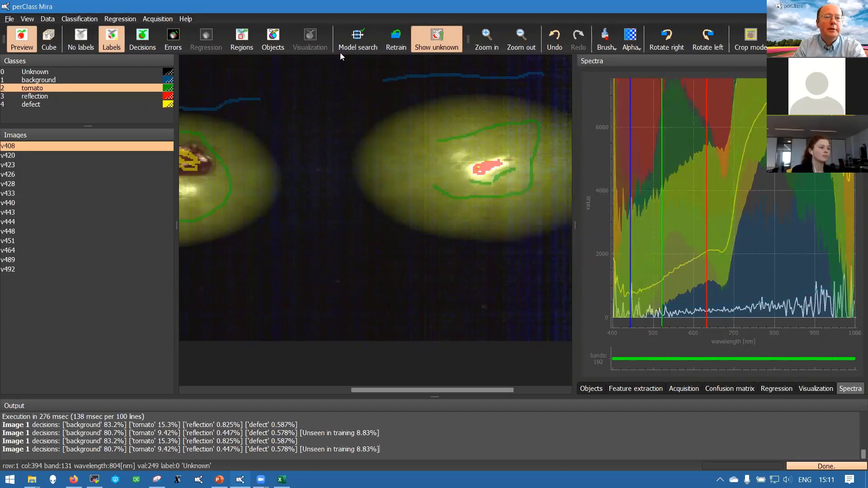
- Retrain the classifier and scroll the Images list down toward v420
click(395, 47)
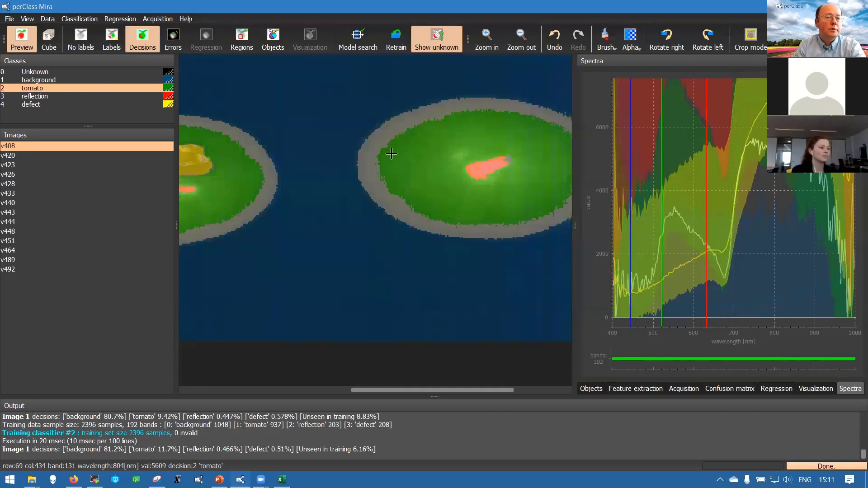
scroll(362, 168, down, 1)
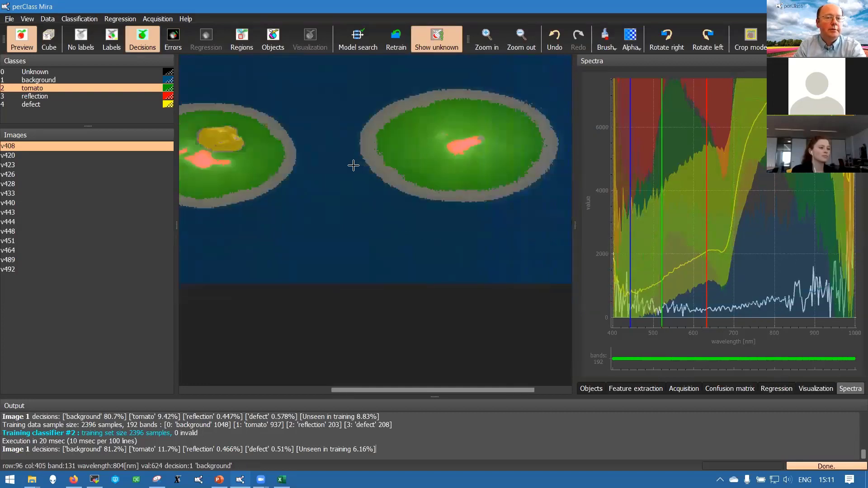
scroll(351, 165, down, 1)
- Review image v420's raw view and decision map, comparing it with v408
click(103, 158)
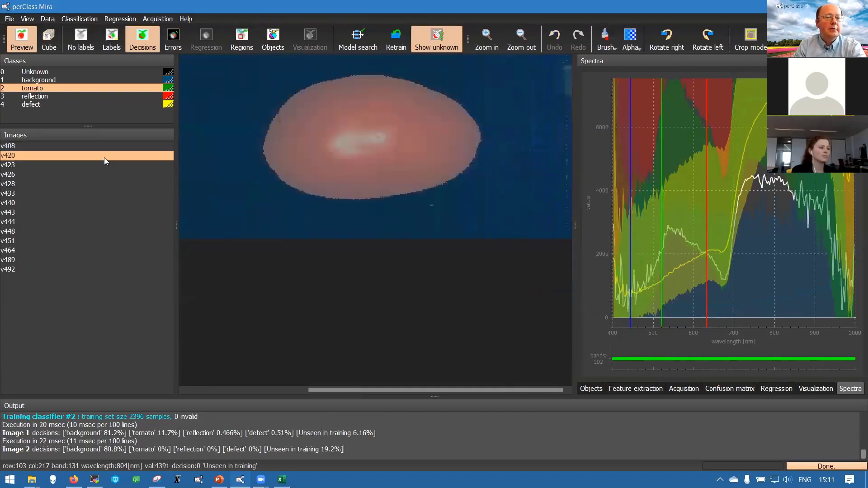
click(96, 147)
click(92, 155)
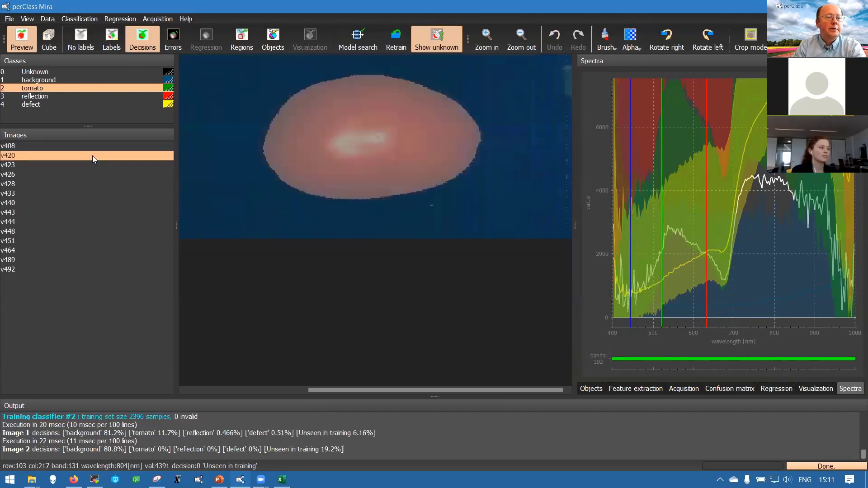
click(79, 40)
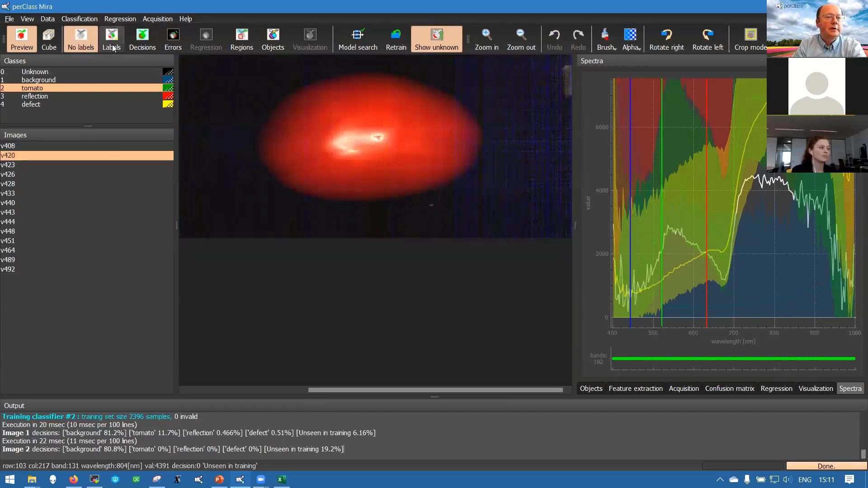
click(139, 46)
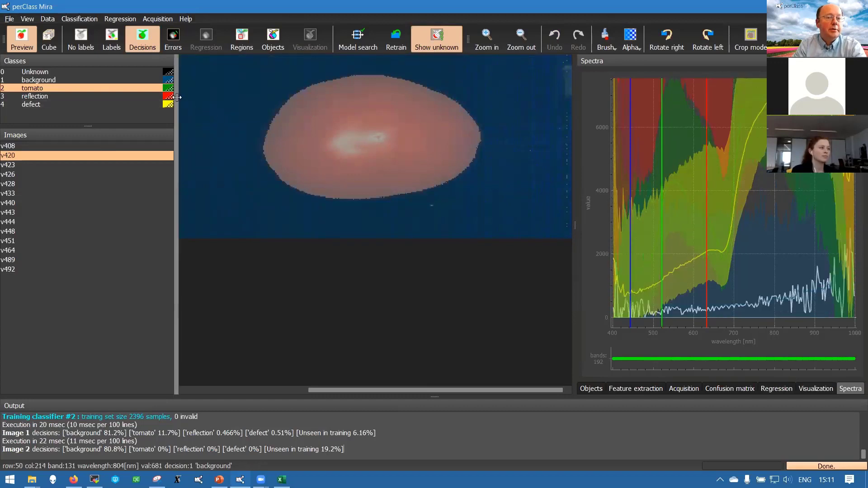
- Label v420's bright tomato centre as tomato, retrain, and compare decisions on v408 and v420
key(l)
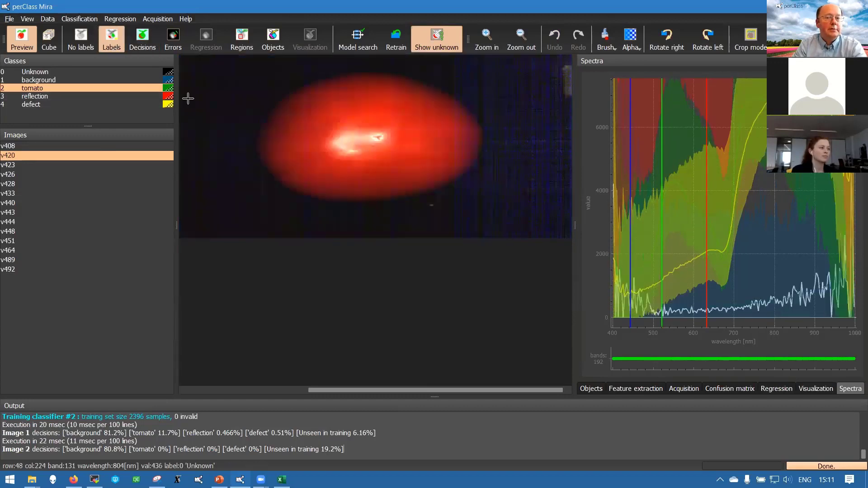
mouse_move(320, 116)
mouse_down()
mouse_move(424, 147)
mouse_move(307, 151)
mouse_up()
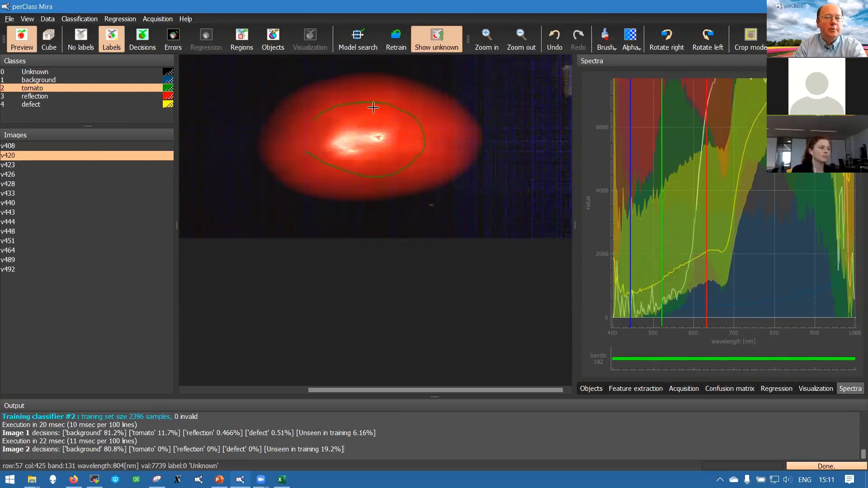
click(396, 43)
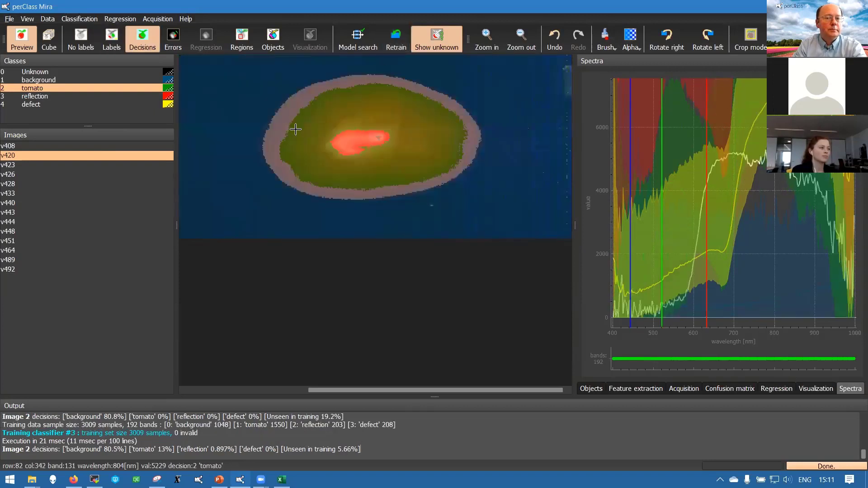
click(150, 145)
click(136, 156)
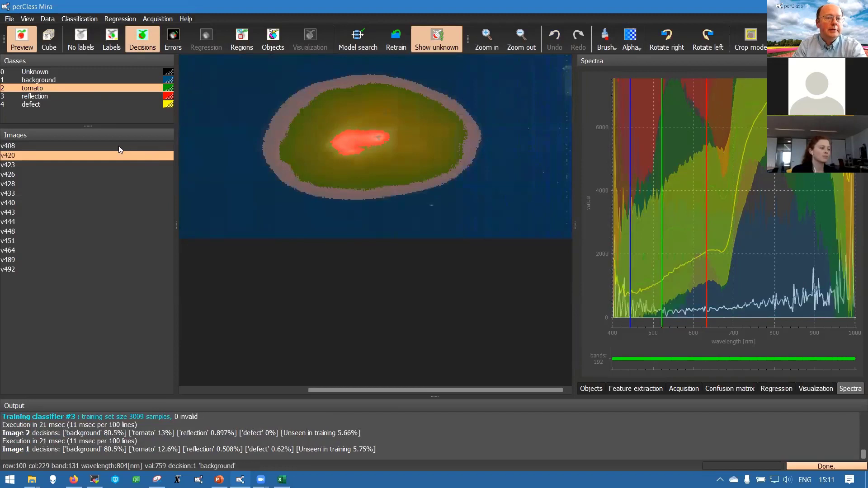
click(117, 146)
click(109, 155)
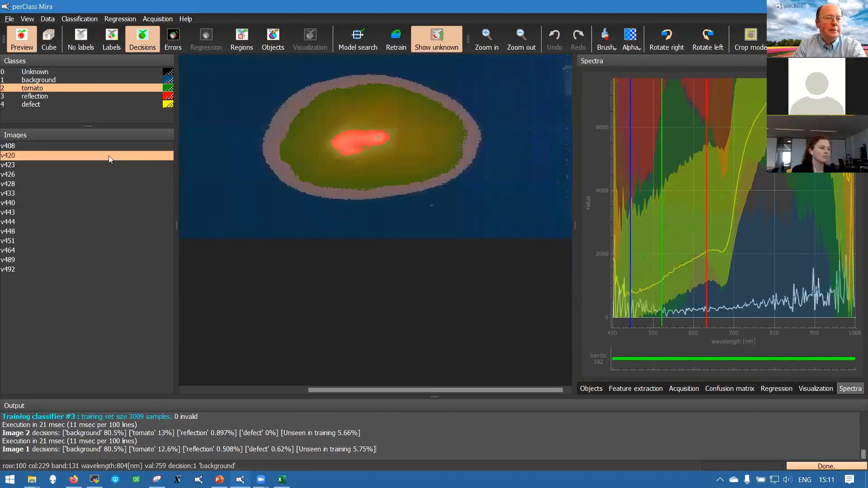
- Check images v423 and v426, then paint a tomato label across v428's tomato top and retrain
click(88, 165)
click(76, 175)
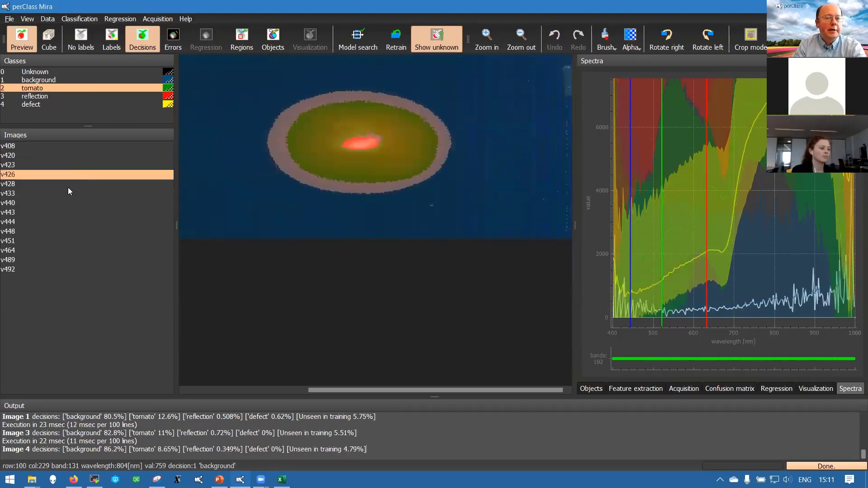
click(68, 185)
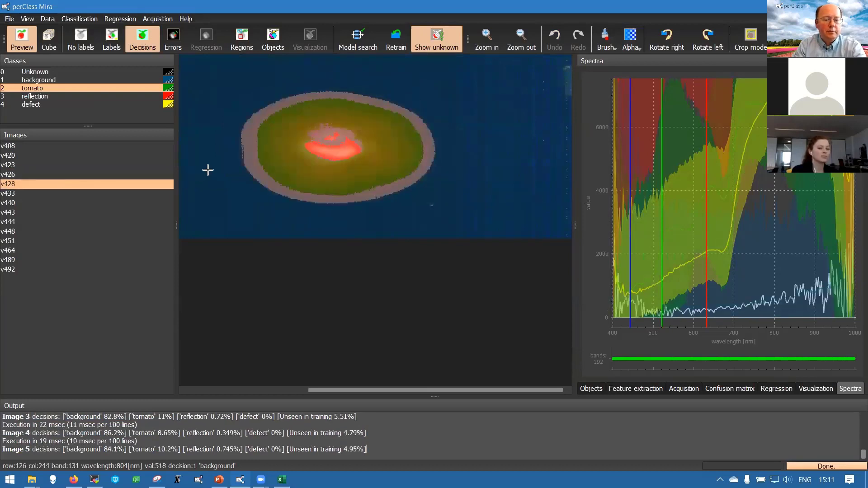
key(l)
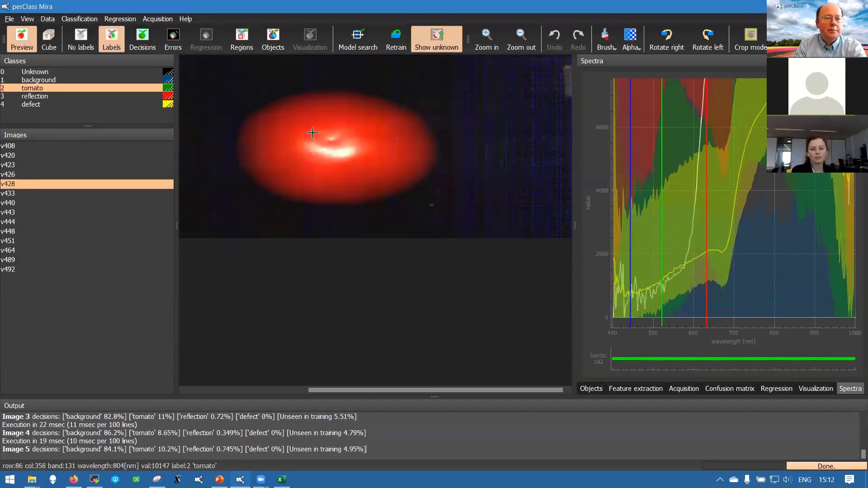
drag(307, 134, 332, 129)
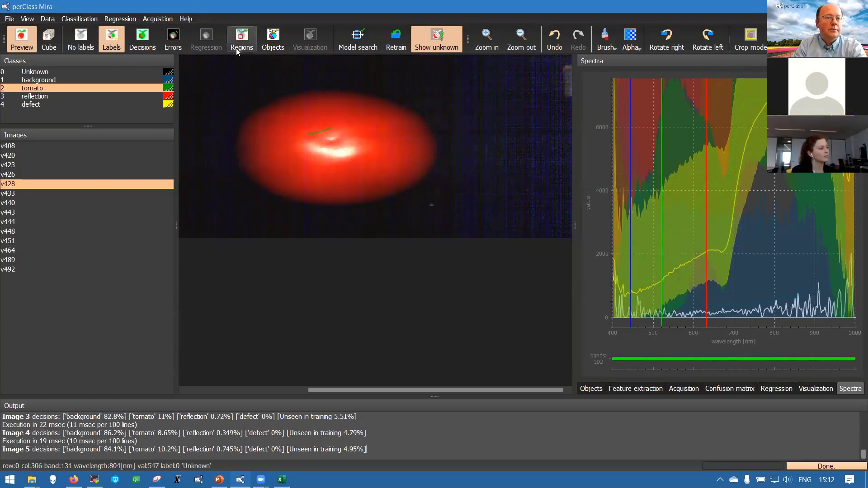
click(392, 42)
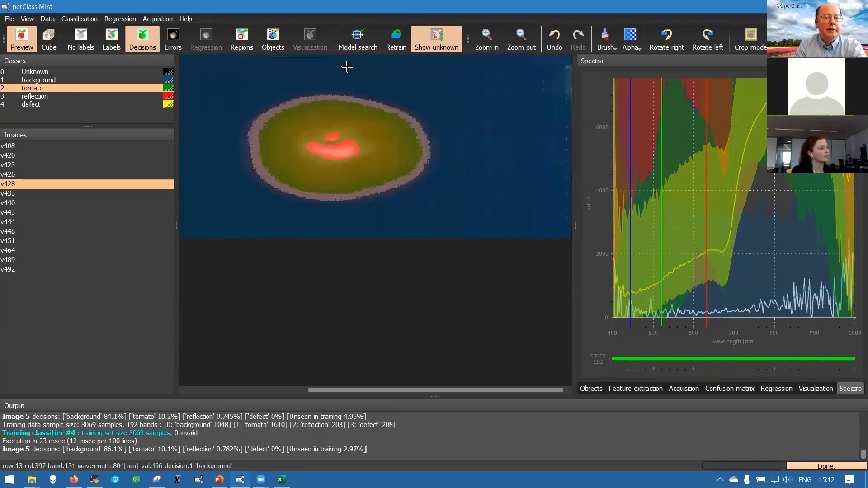
- Review decisions on images v433 through v492, then return to v408
click(63, 195)
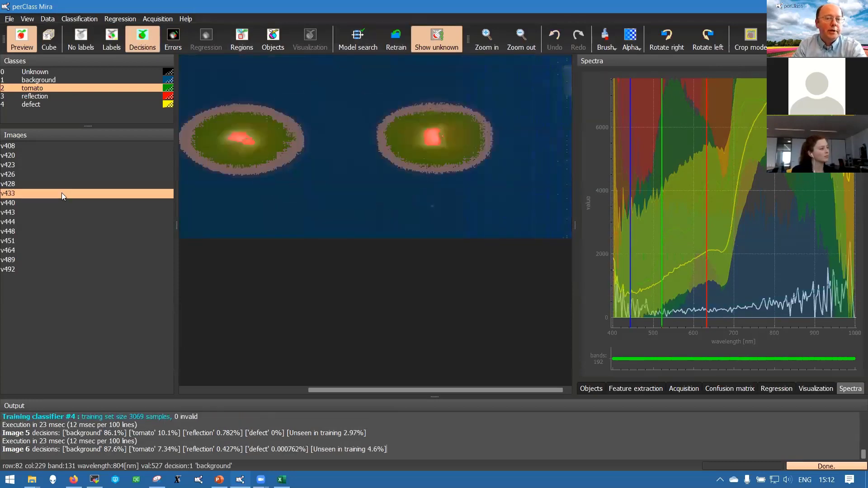
click(31, 203)
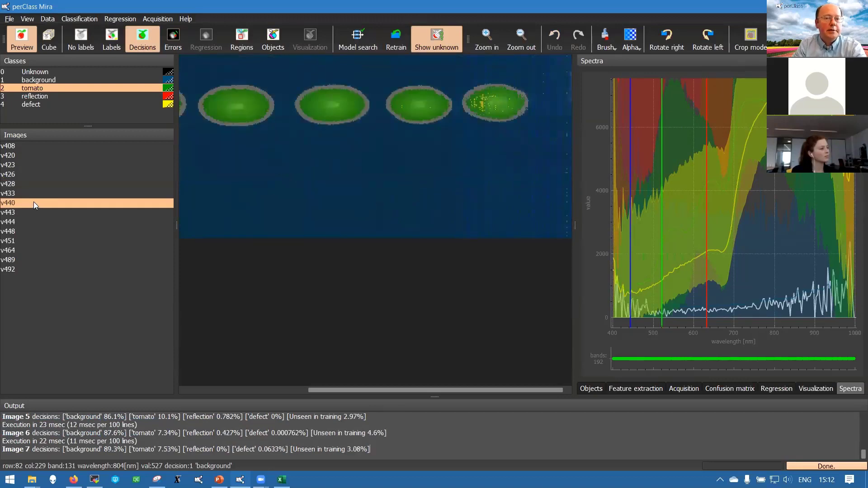
click(23, 211)
click(17, 222)
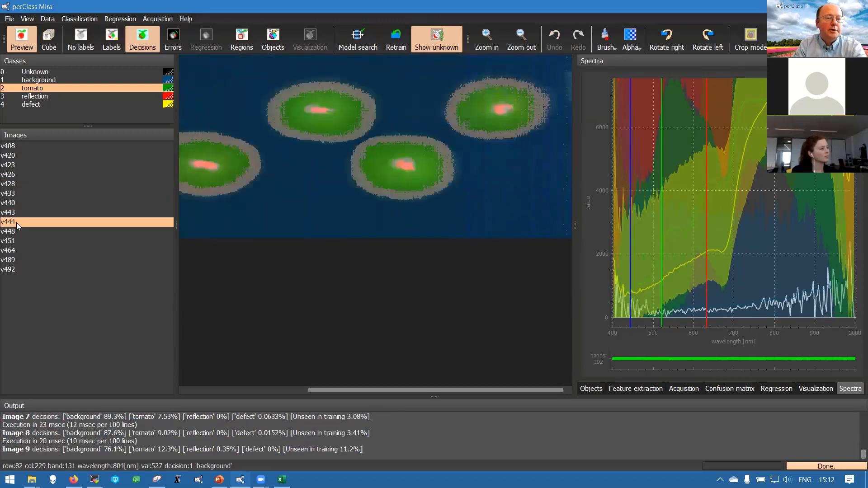
click(17, 233)
click(15, 242)
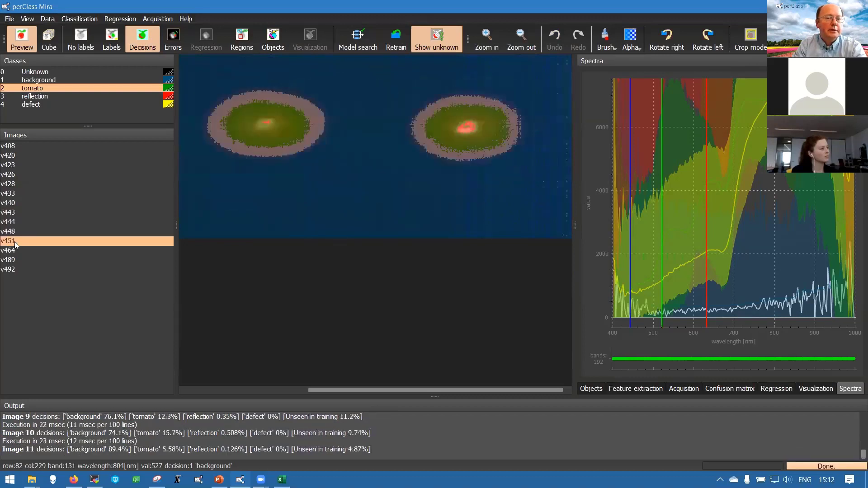
click(15, 250)
click(18, 258)
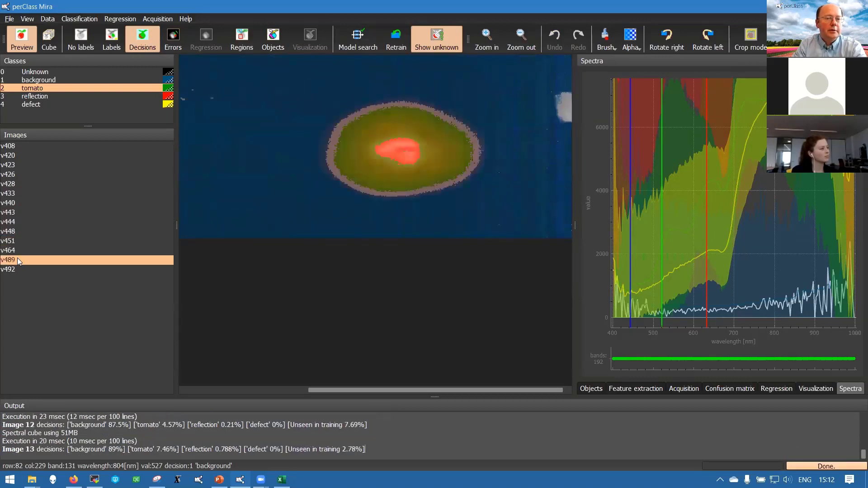
click(13, 268)
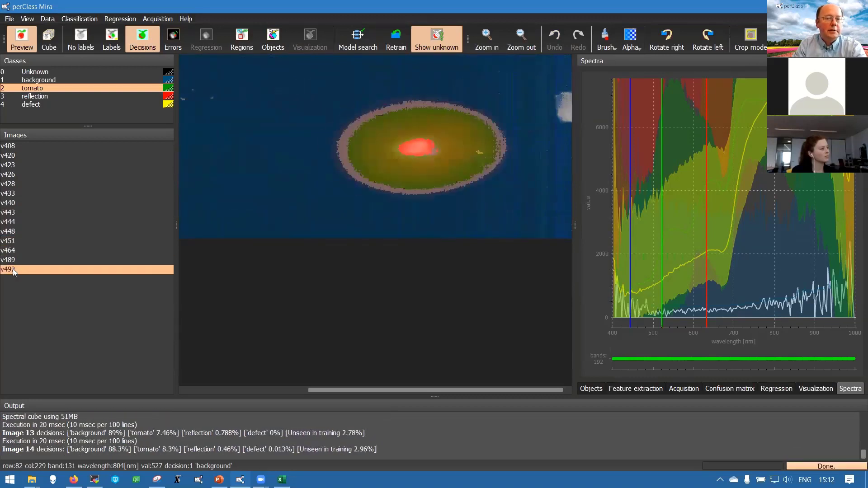
click(35, 146)
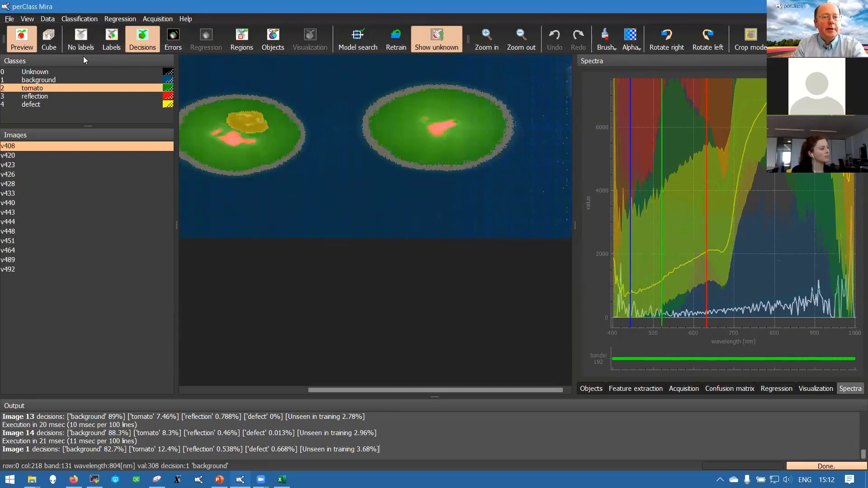
- Turn off Show unknown and set the tomato class as the foreground class
click(437, 38)
scroll(242, 145, down, 1)
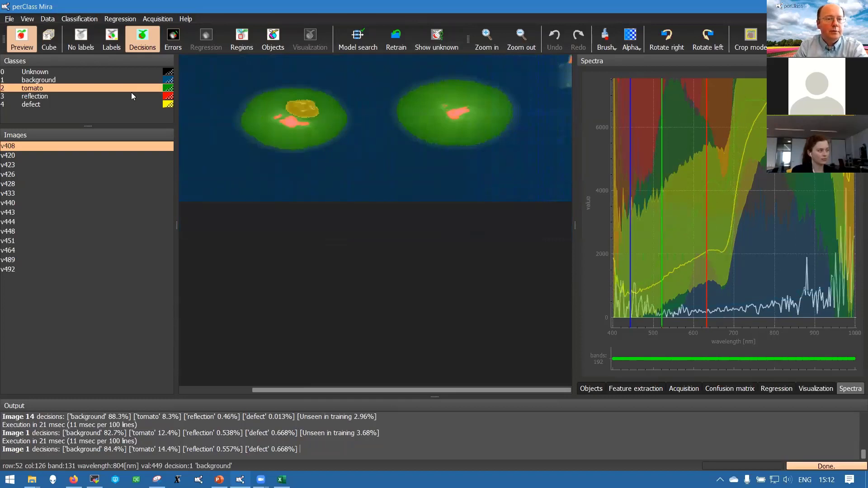
right_click(105, 88)
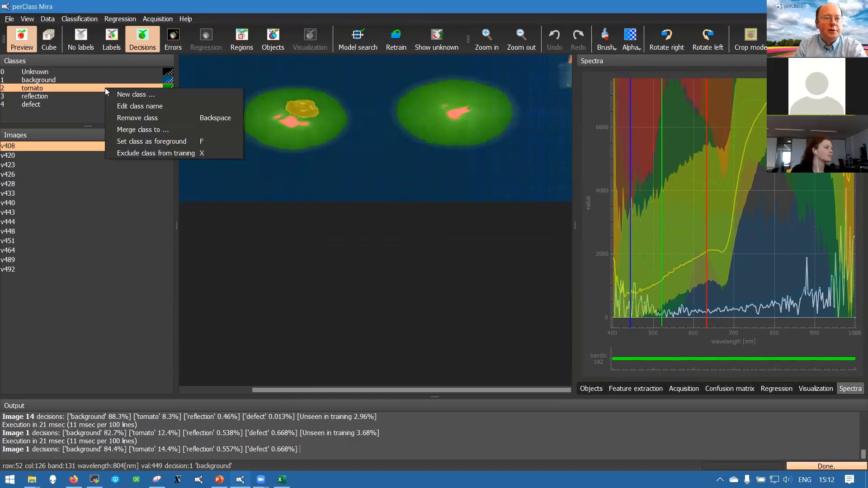
click(145, 142)
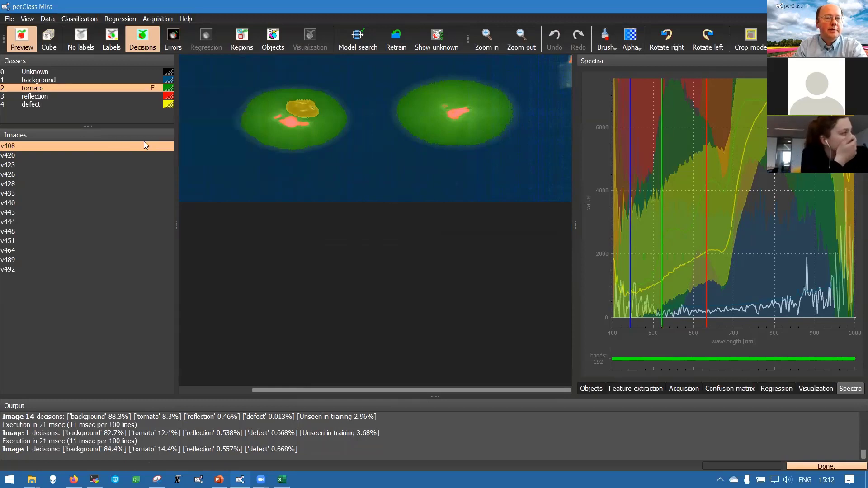
right_click(134, 87)
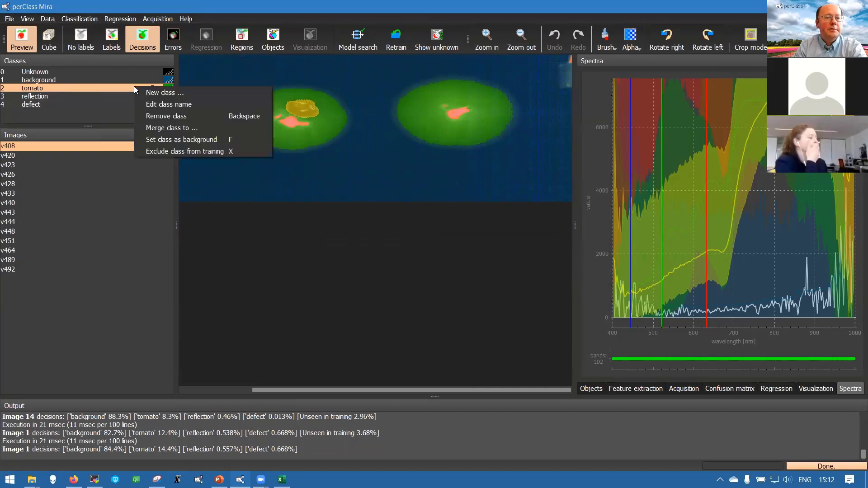
click(322, 102)
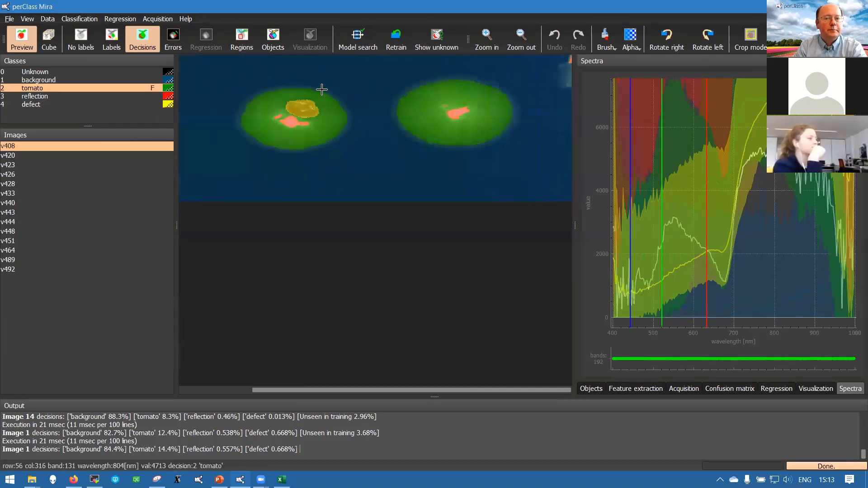
- Show v408 as segmented objects with 2 tomatoes found, then open the Objects settings tab
click(274, 43)
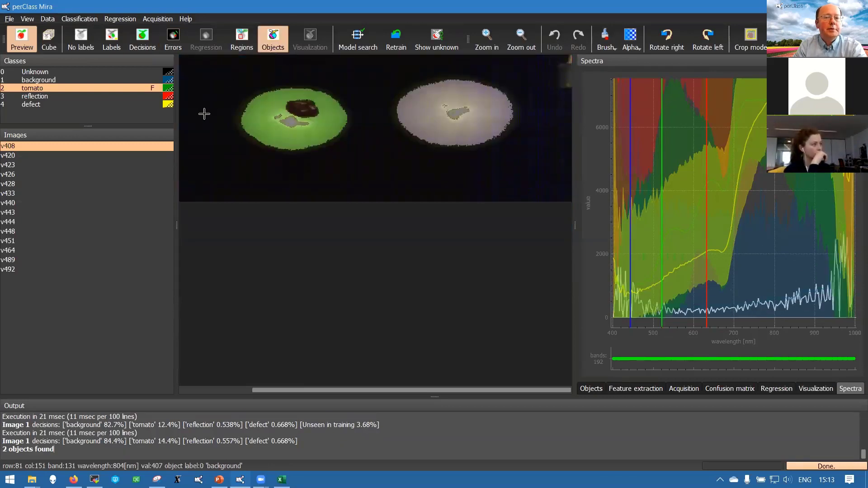
click(143, 40)
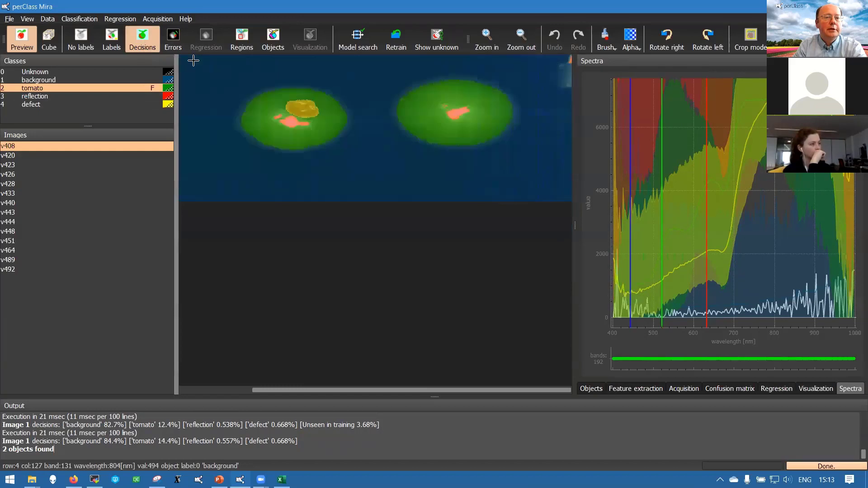
click(274, 43)
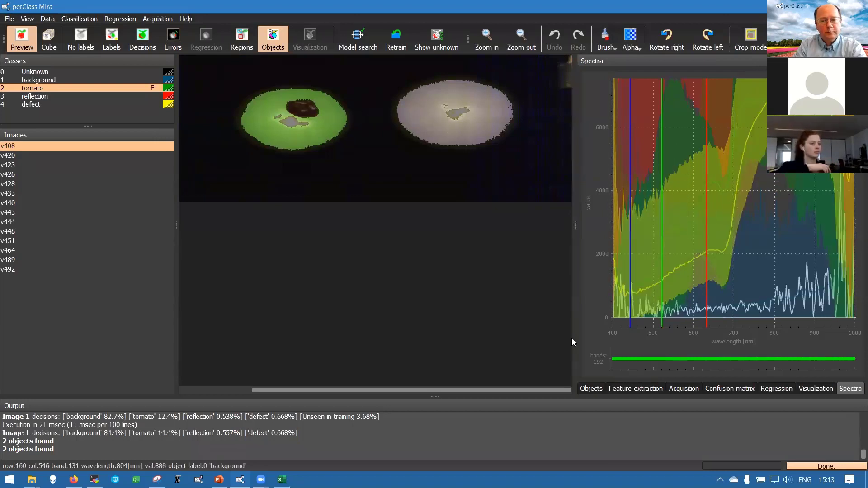
click(584, 388)
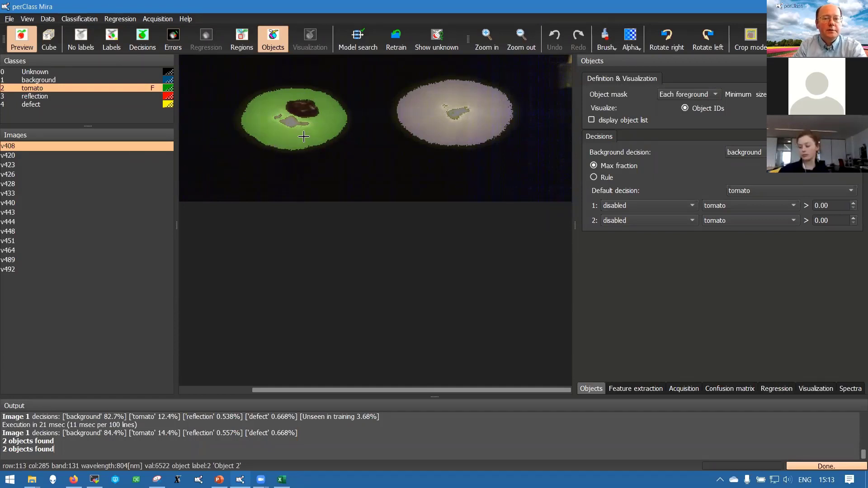
click(601, 120)
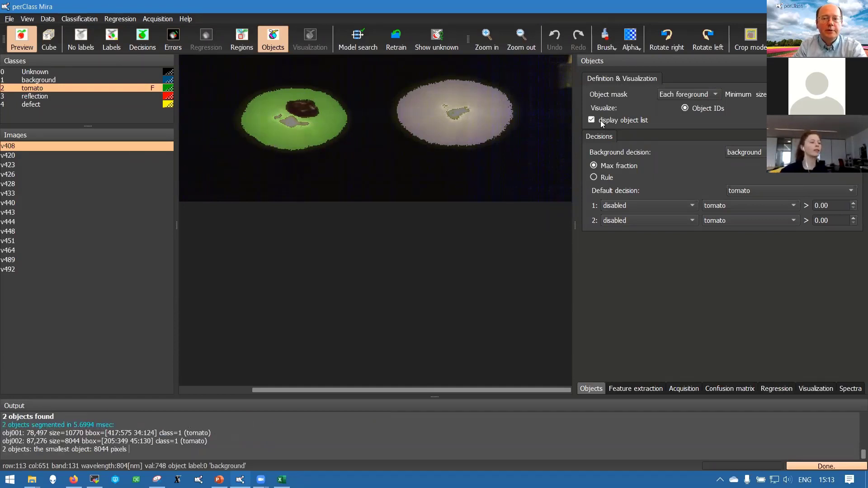
scroll(231, 428, up, 2)
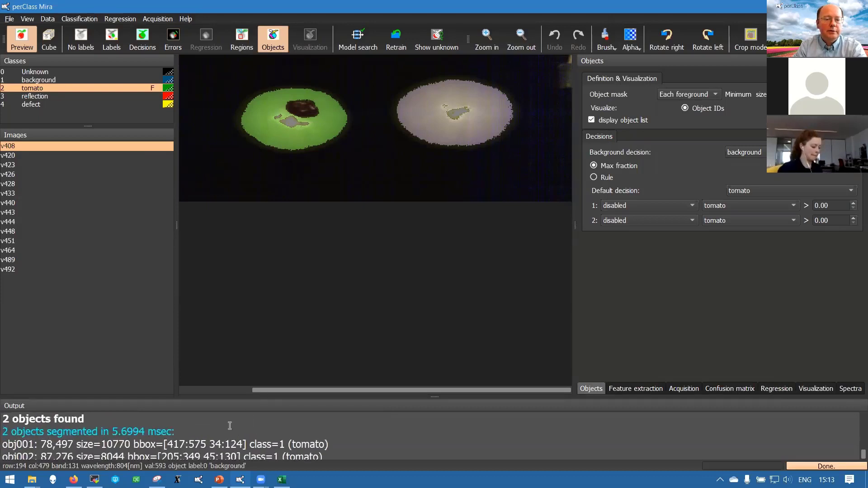
drag(237, 400, 208, 346)
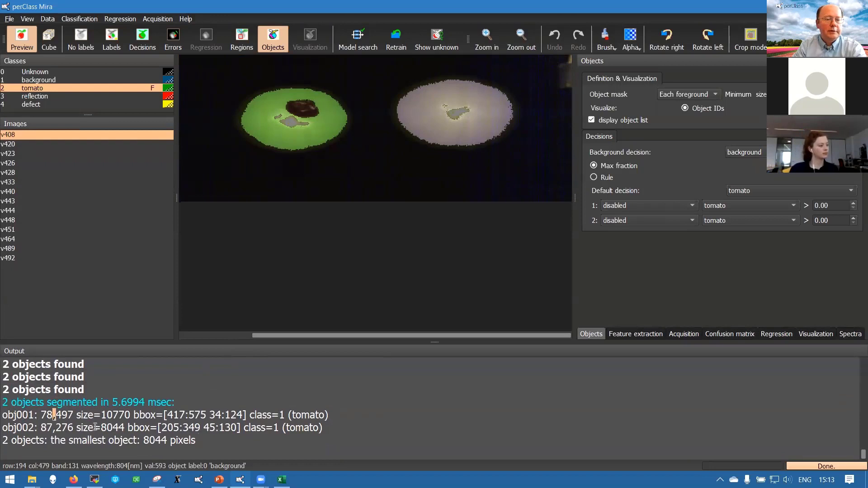
double_click(113, 416)
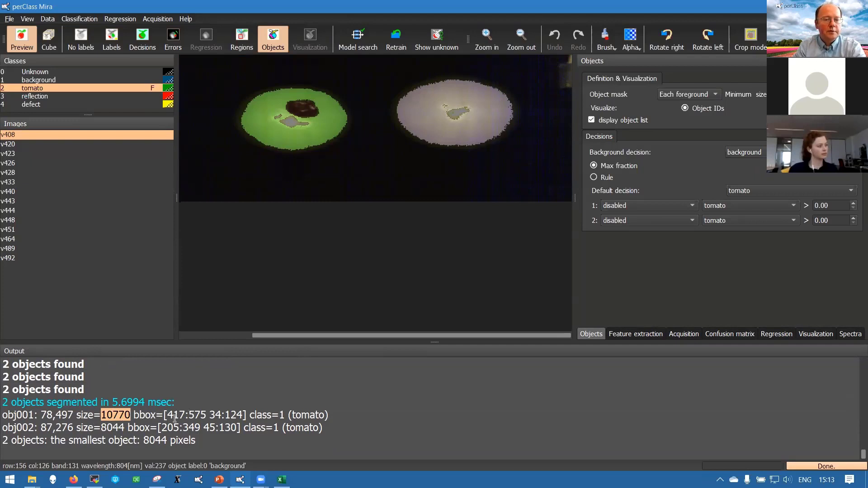
click(57, 417)
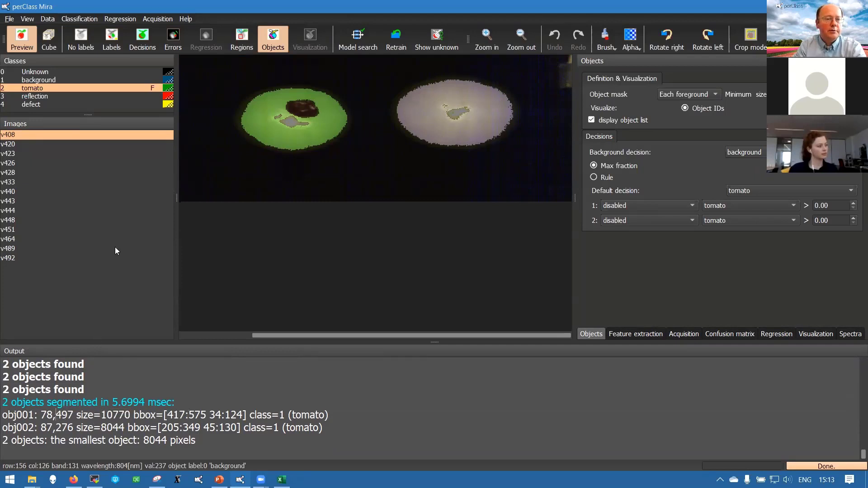
click(77, 144)
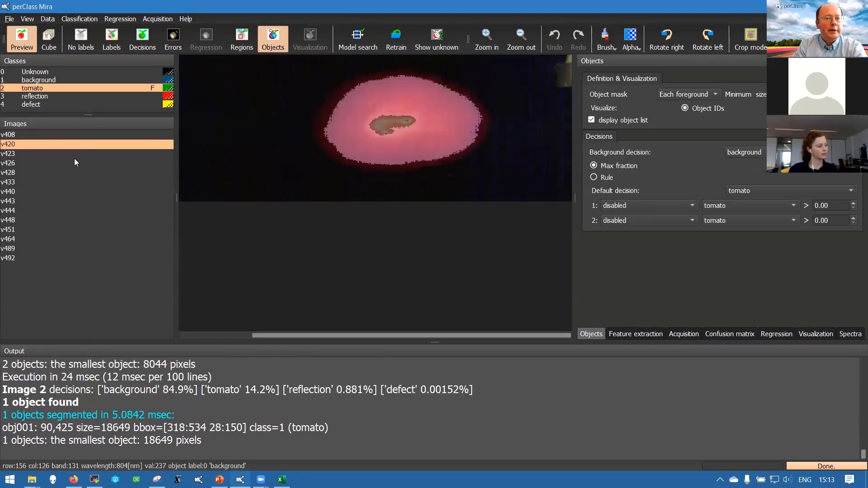
click(73, 162)
click(71, 177)
click(66, 195)
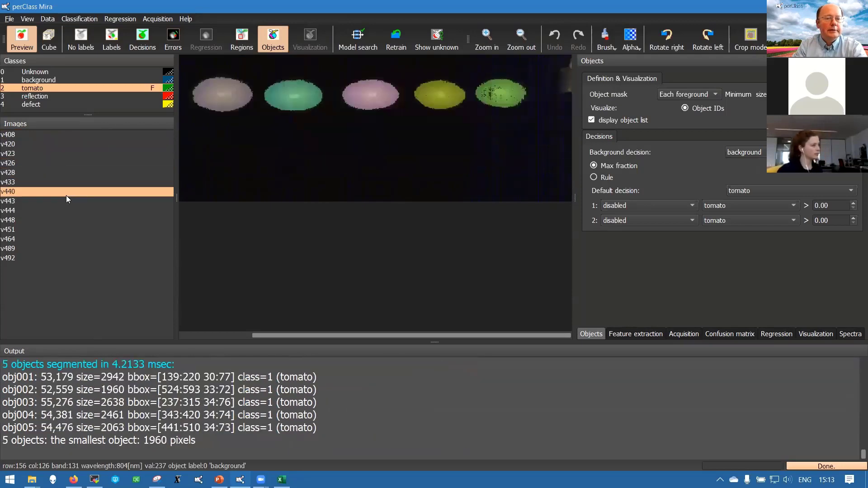
click(57, 211)
click(54, 228)
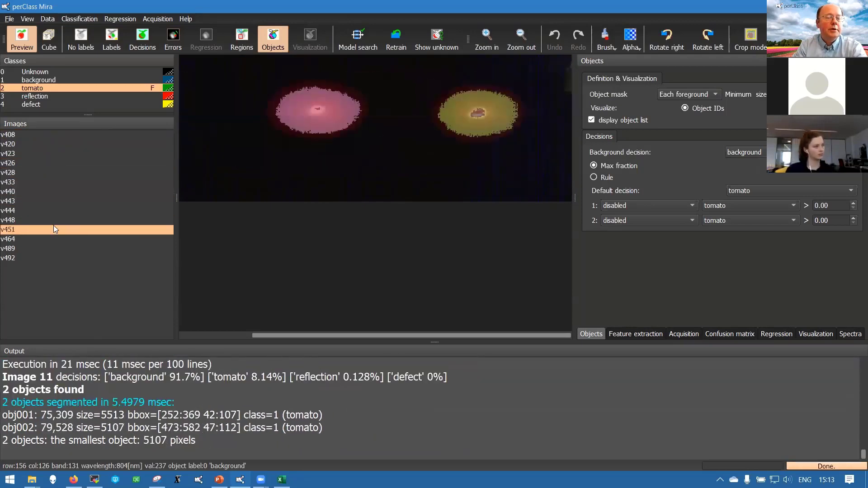
click(40, 192)
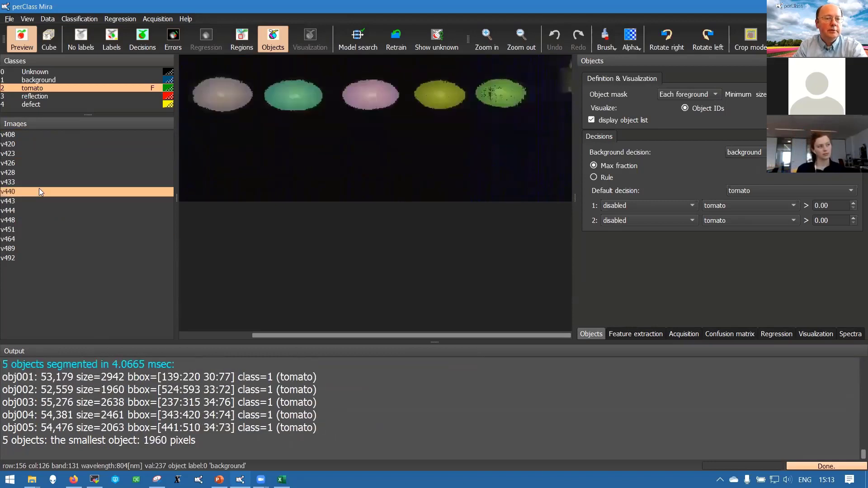
click(43, 164)
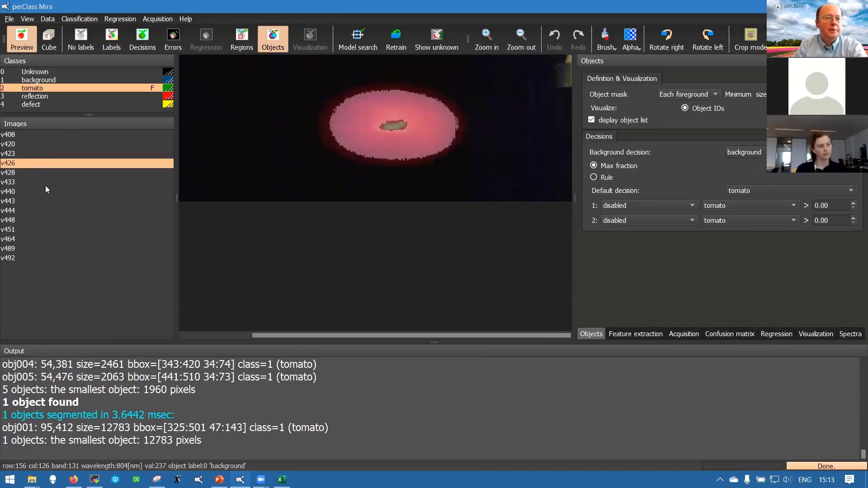
click(51, 136)
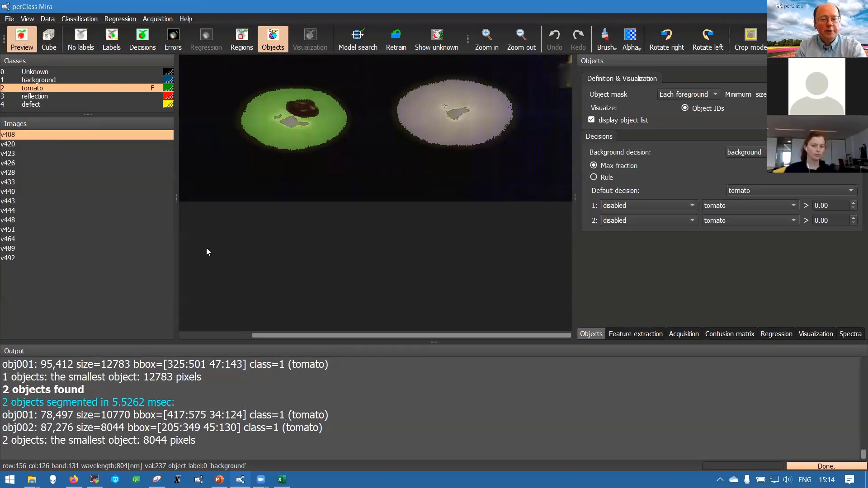
click(282, 479)
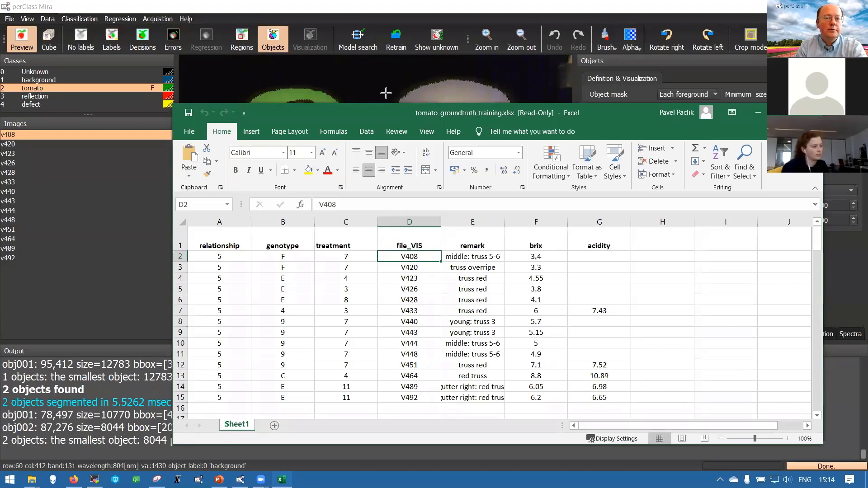
click(319, 96)
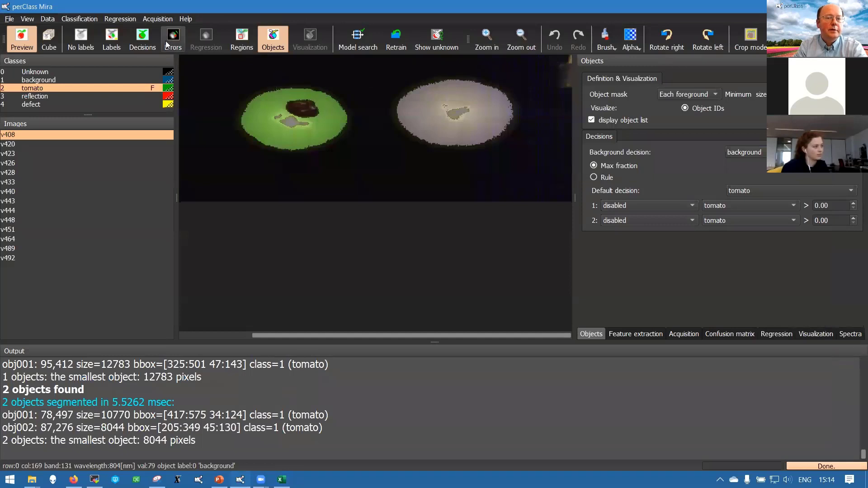
- Add a point annotation on v408's left tomato with var1 set to 3.4
click(142, 38)
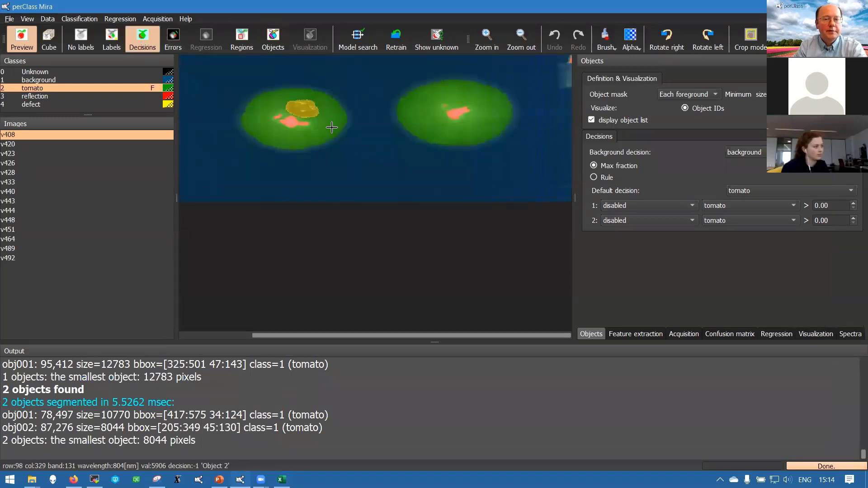
scroll(330, 126, up, 1)
right_click(322, 153)
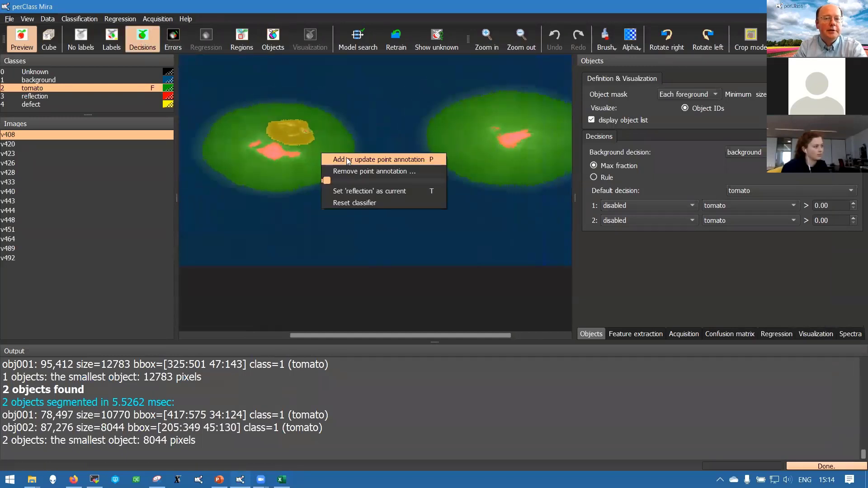
click(344, 159)
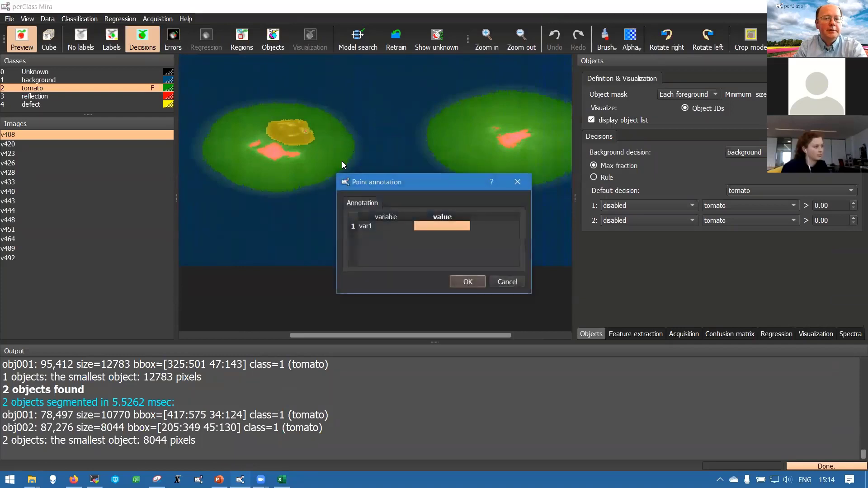
double_click(434, 230)
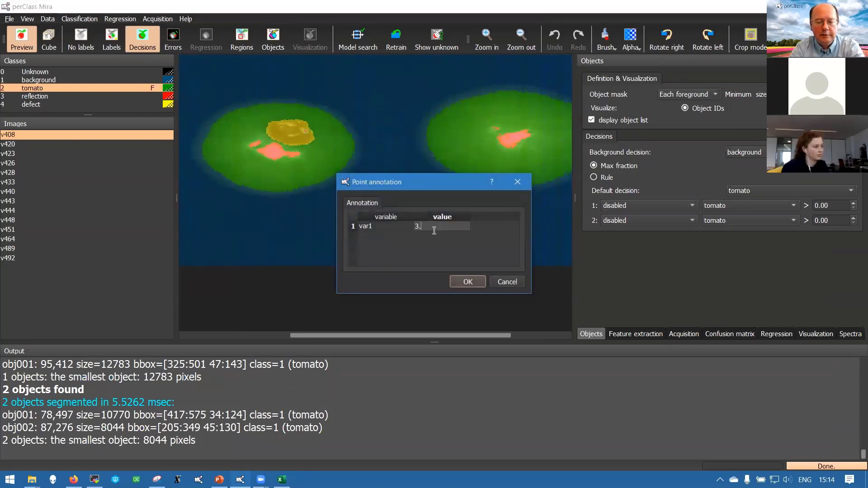
text(3.4)
key(Return)
key(Return)
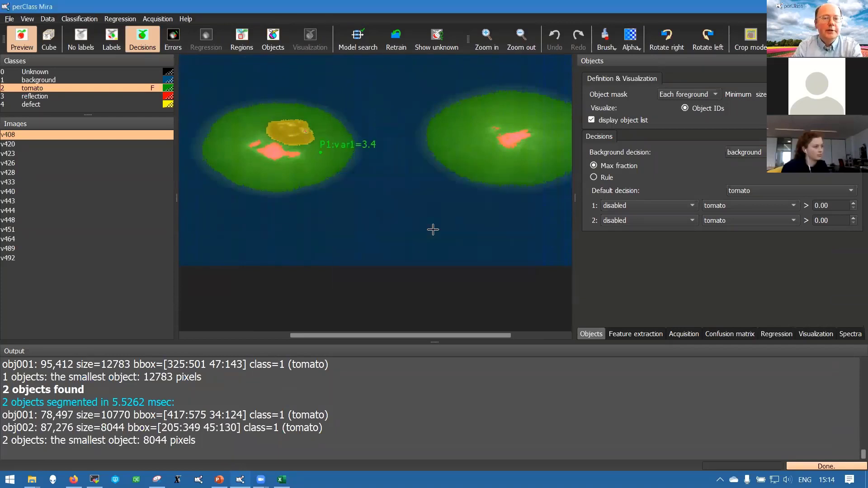
drag(322, 155, 324, 158)
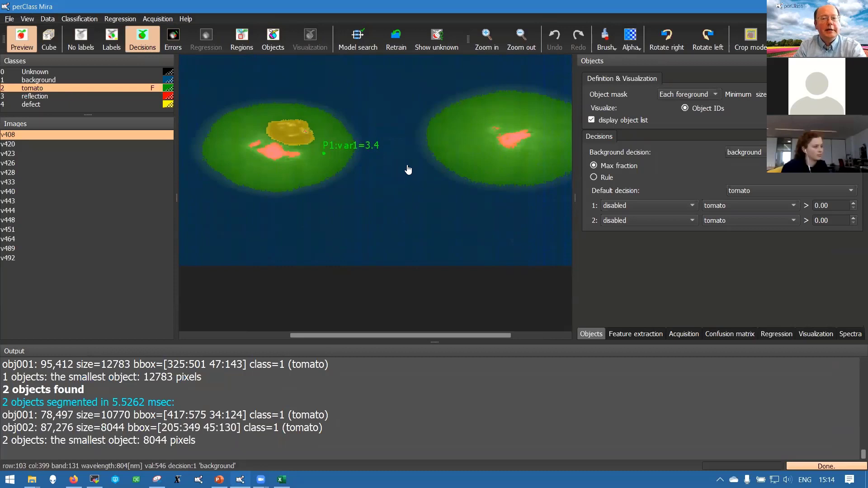
- Select every image in the Images list and check the brix ground-truth workbook
scroll(414, 169, down, 1)
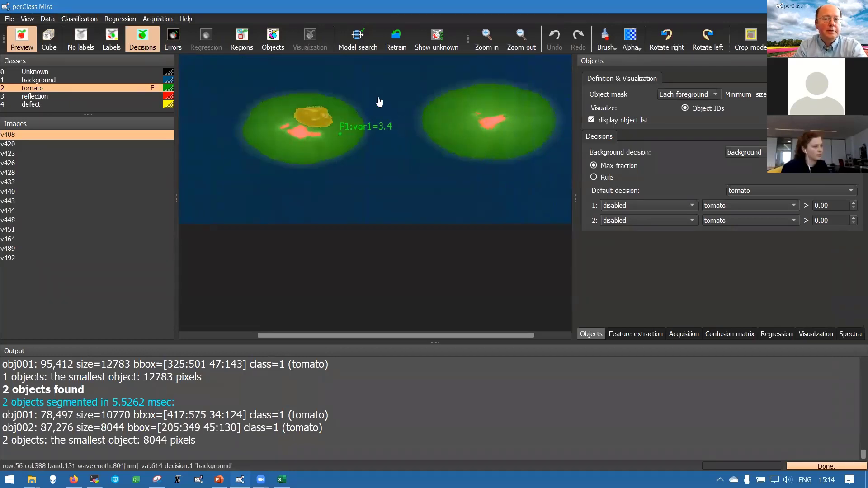
shift+click(106, 259)
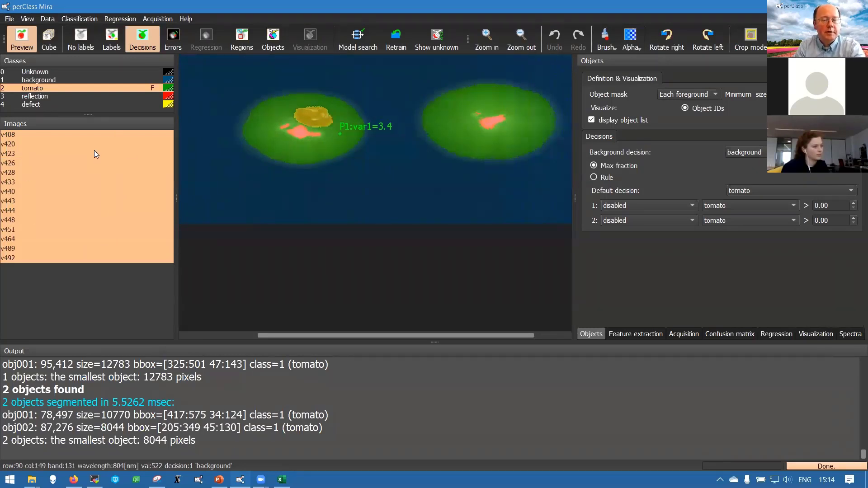
key(alt+Tab)
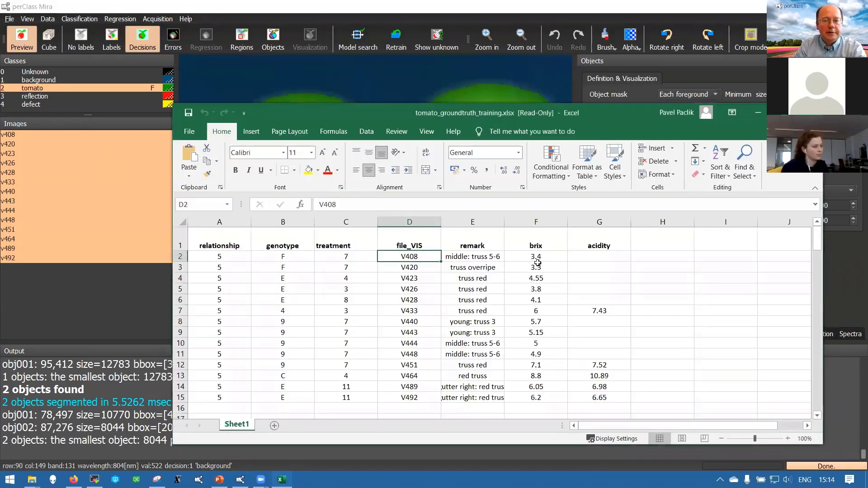
click(223, 19)
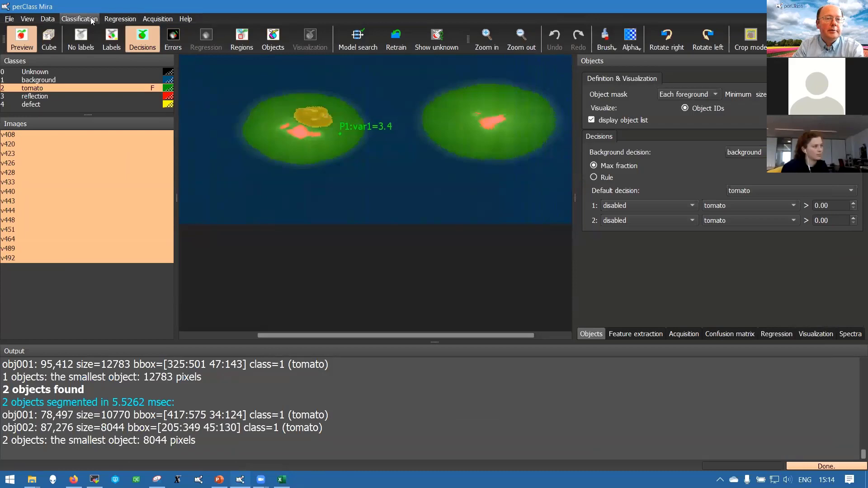
- Load tomato_groundtruth_training.xlsx into the point meta-data import dialog
click(119, 19)
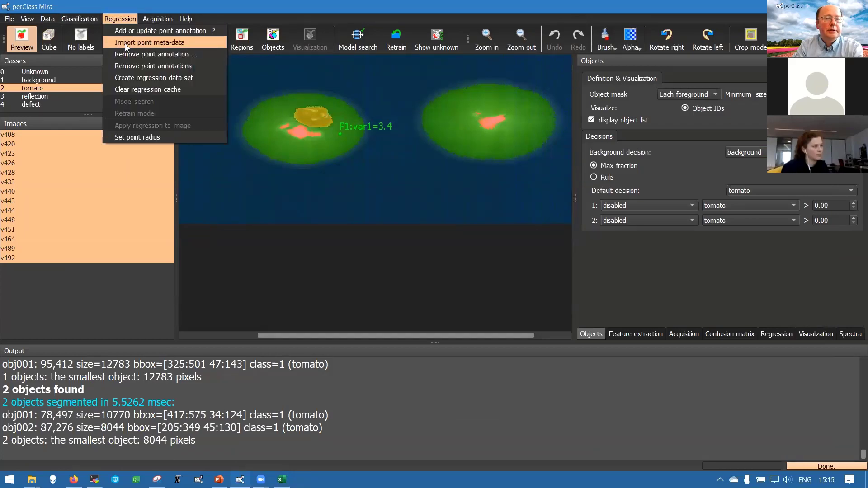
click(125, 43)
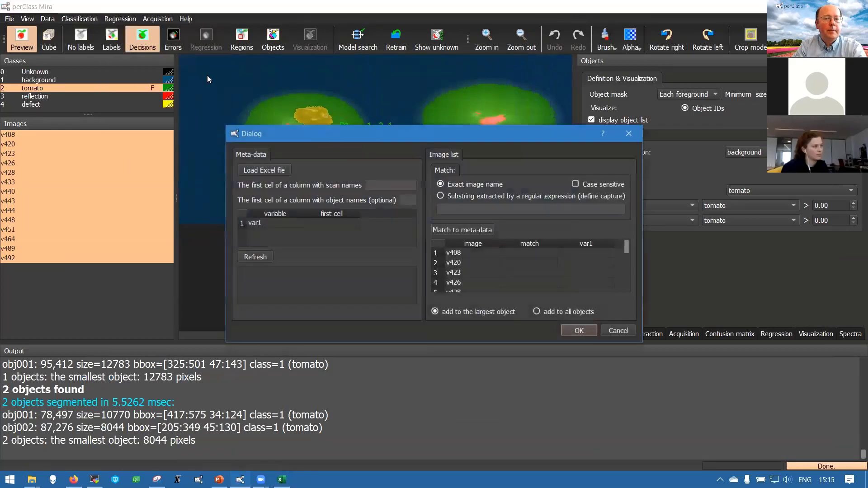
click(266, 170)
click(392, 237)
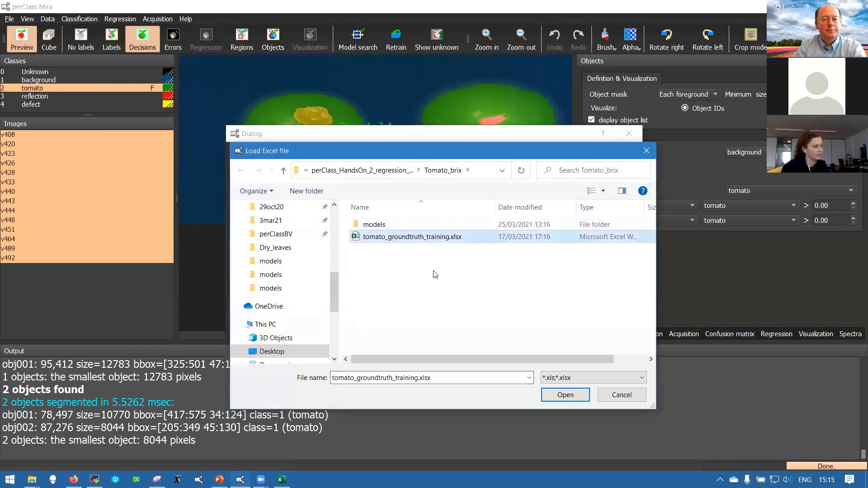
click(555, 395)
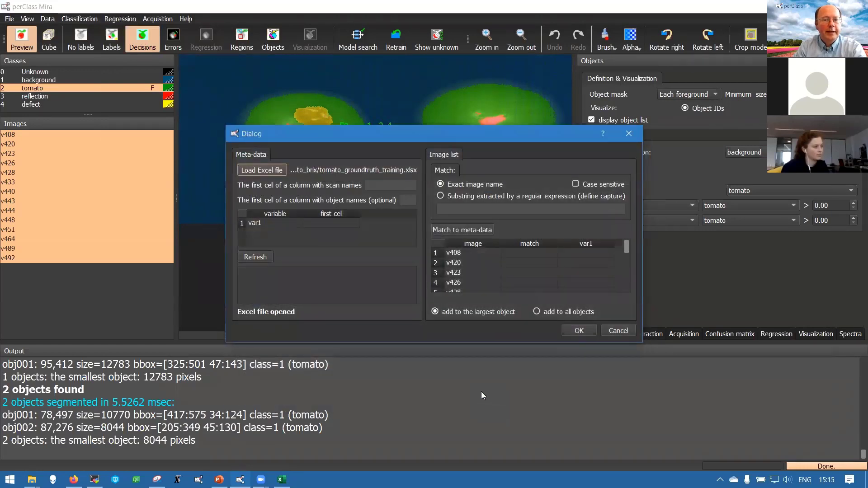
- Set scan names to start at cell D2 and var1 at F2, then refresh the import
click(376, 186)
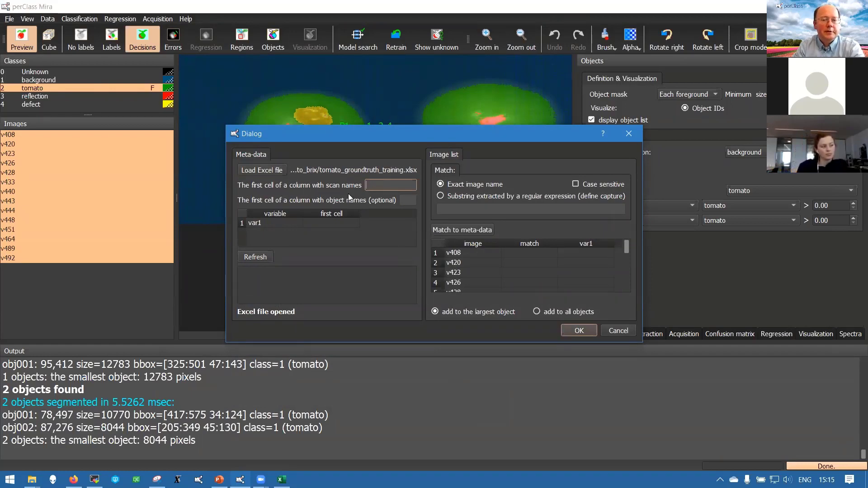
key(alt+Tab)
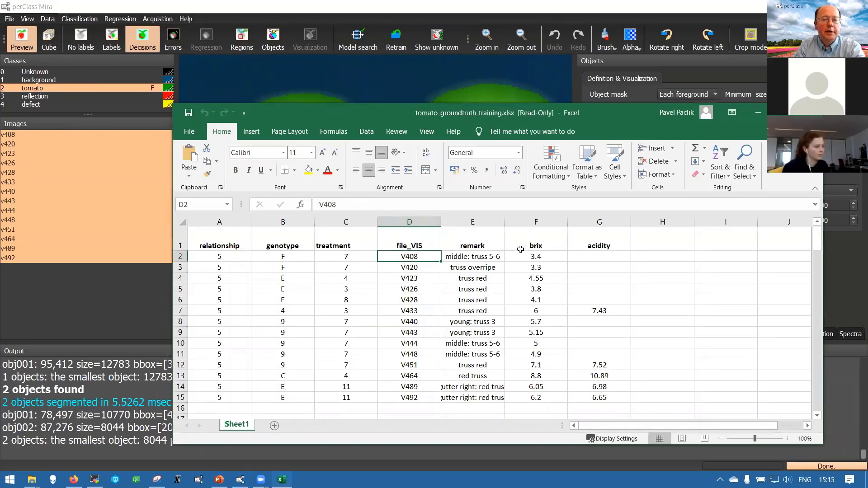
click(545, 259)
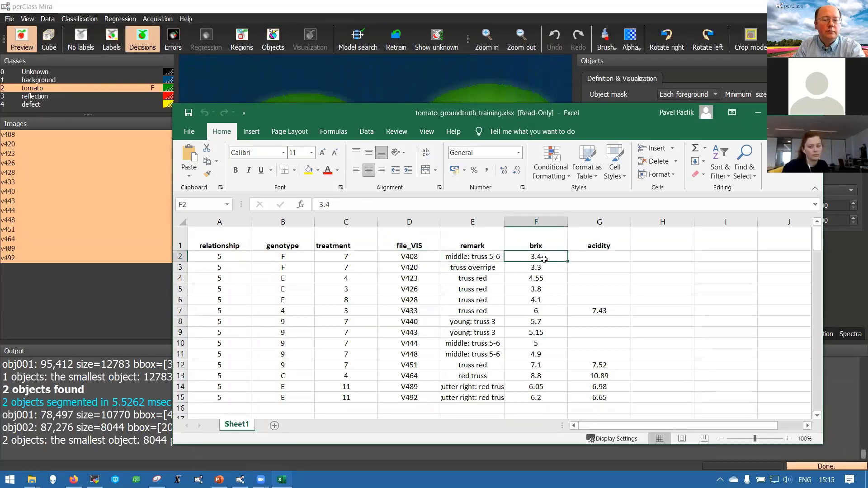
key(alt+Tab)
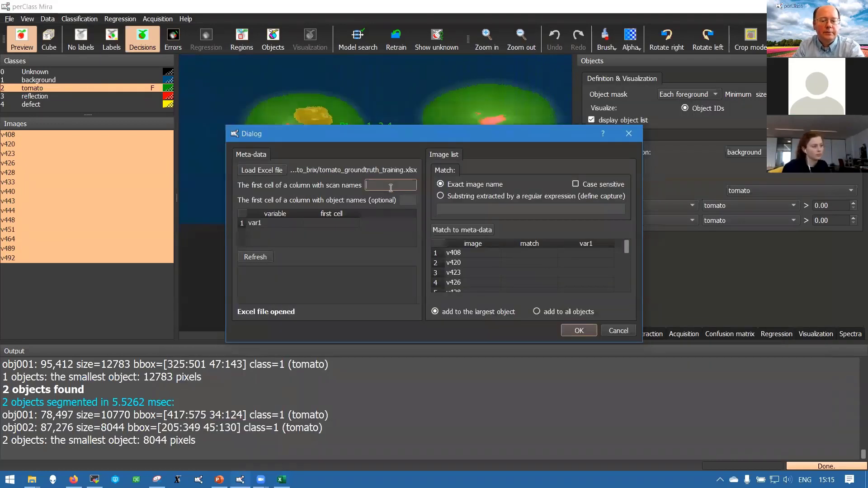
text(D2)
click(330, 222)
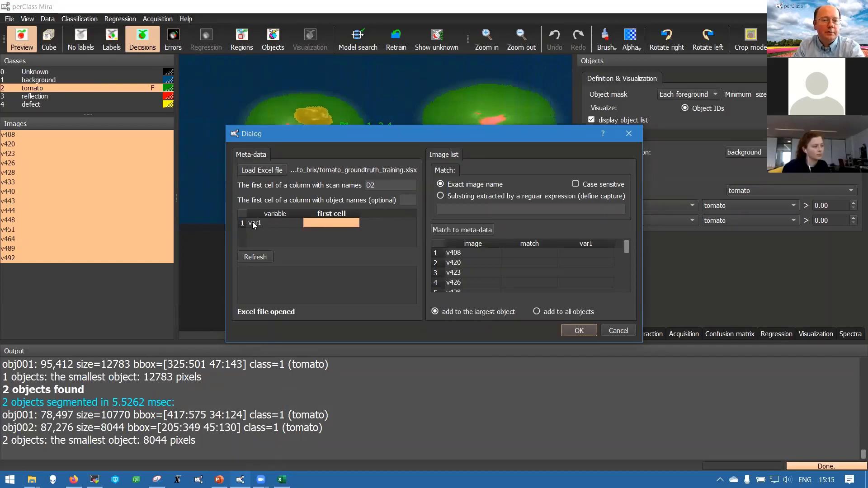
double_click(324, 225)
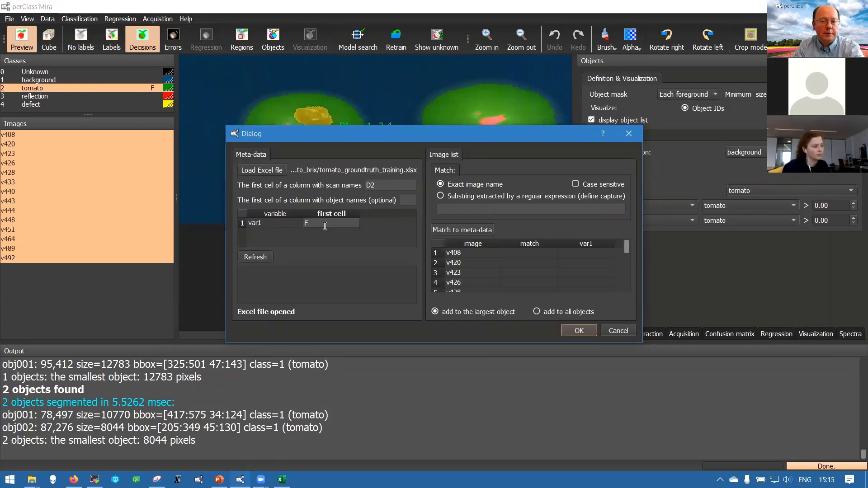
text(F2)
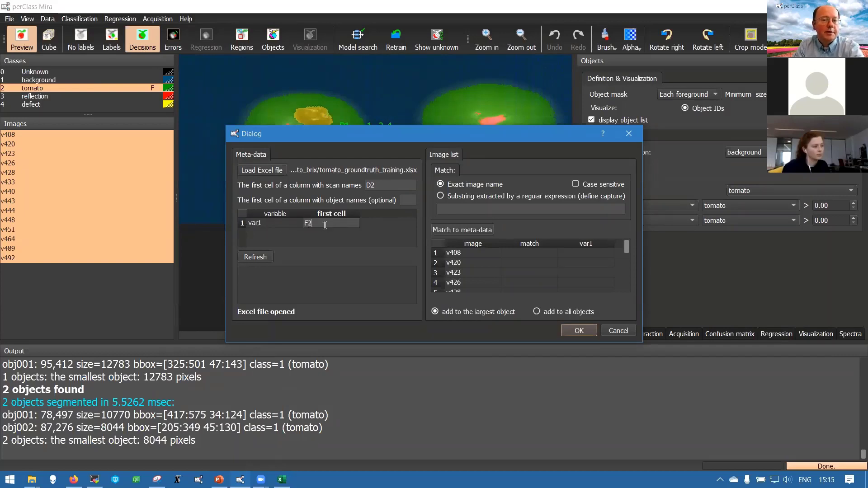
click(266, 257)
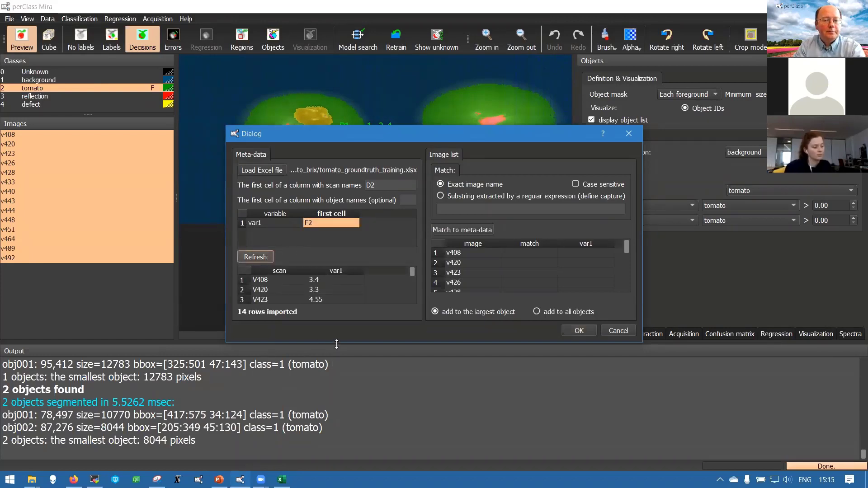
- Match the 14 images to the spreadsheet scans and add var1 to all objects
drag(337, 345, 337, 436)
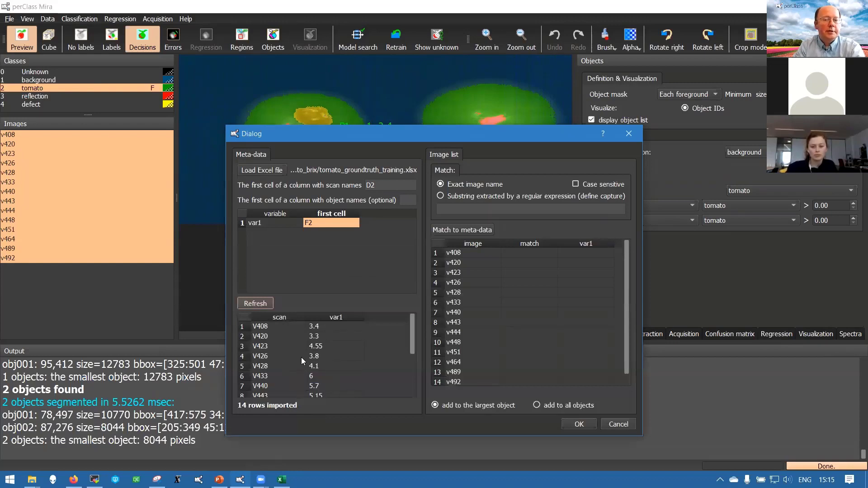
scroll(269, 338, down, 3)
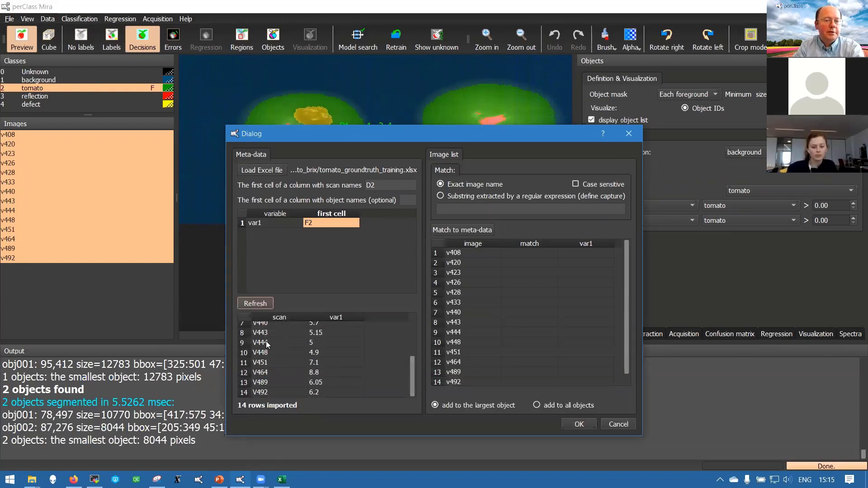
scroll(268, 343, up, 3)
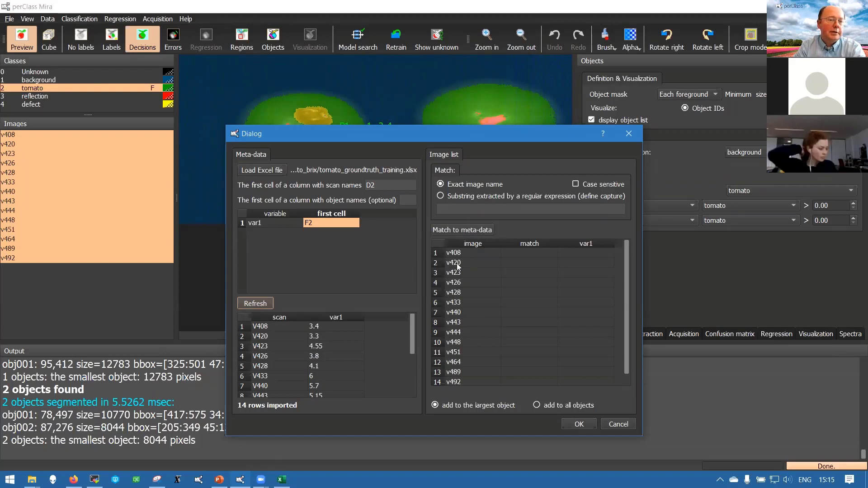
click(471, 228)
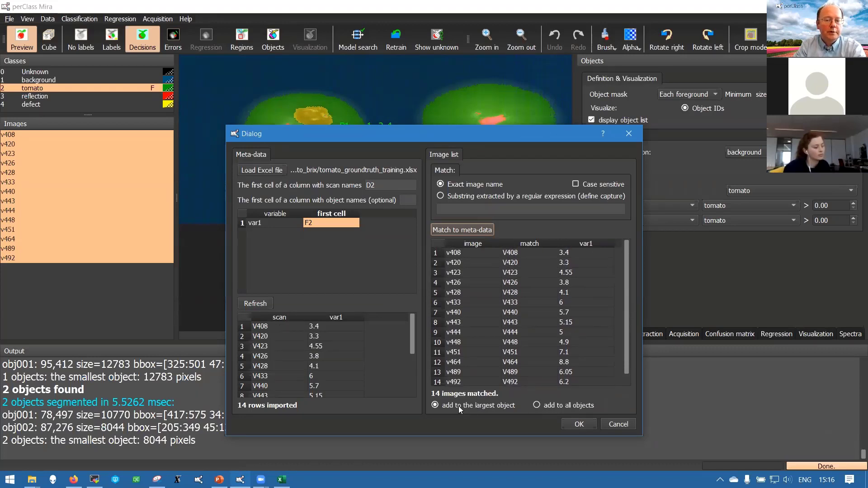
click(538, 405)
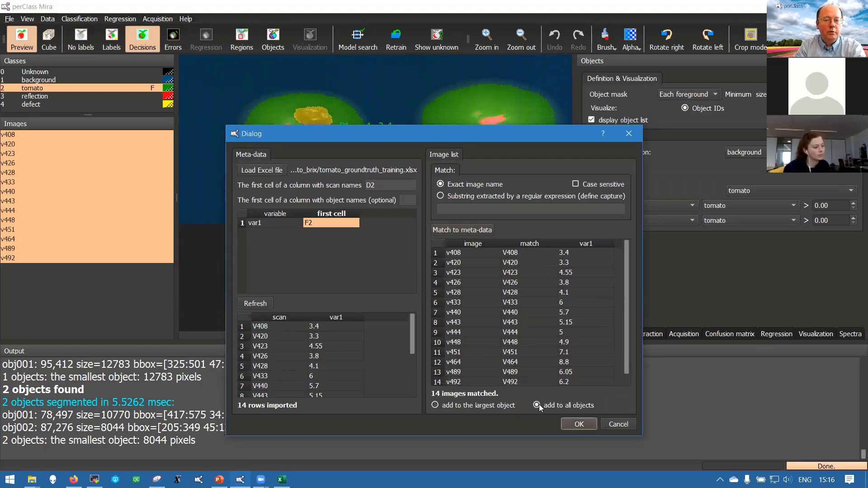
click(570, 425)
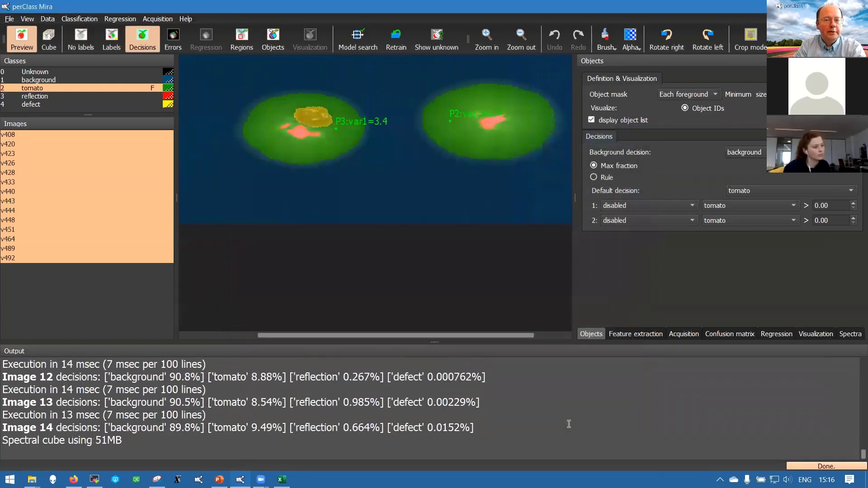
- Review Brix labels on scans v420, v423, v428, v440 and v444, nudging P22's label, then view v408
click(81, 145)
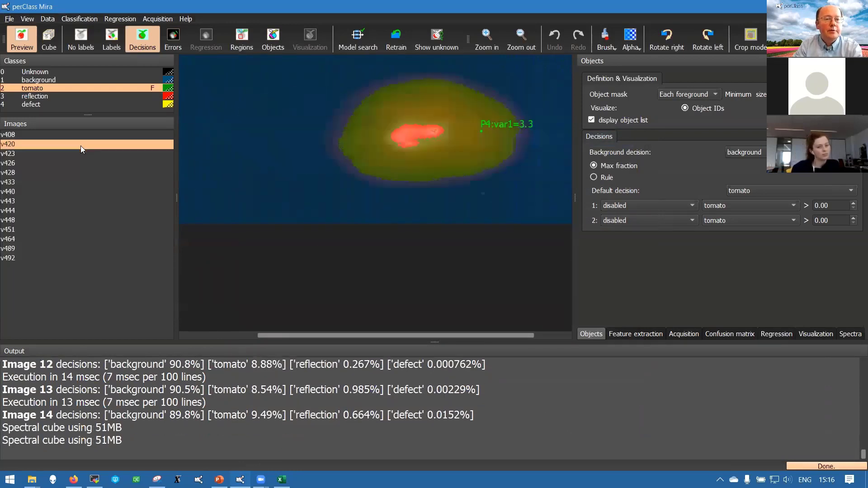
click(71, 155)
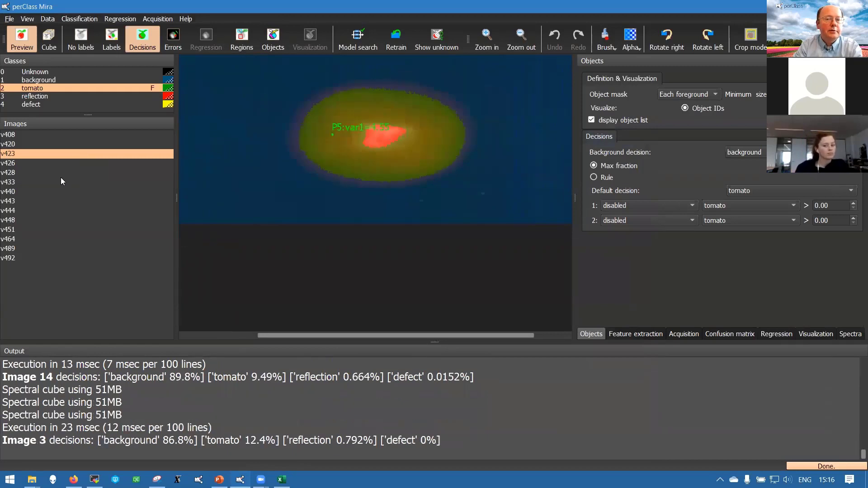
click(63, 173)
click(67, 194)
click(63, 210)
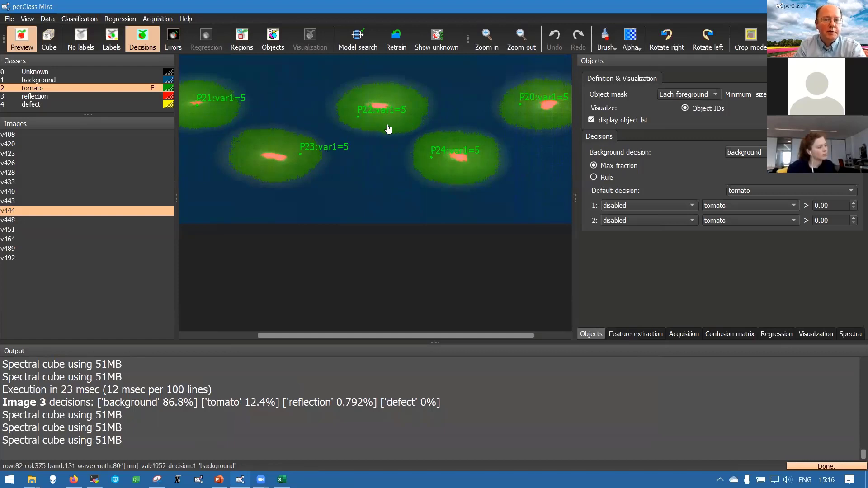
drag(358, 117, 355, 113)
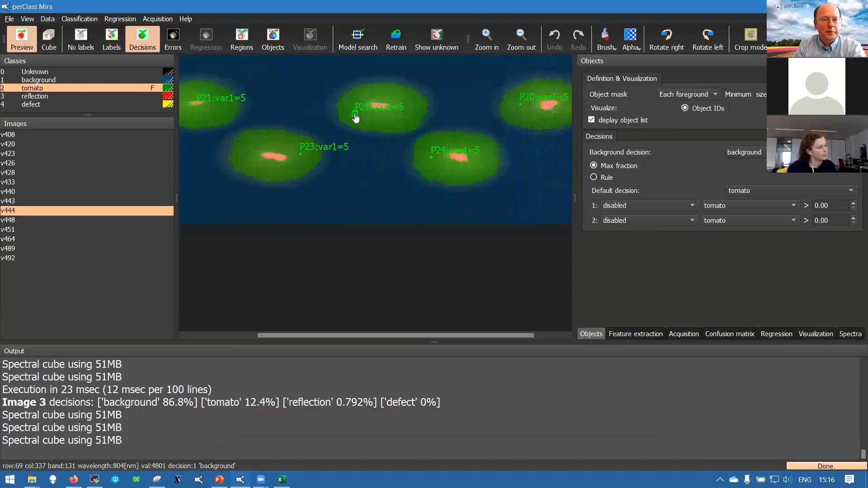
click(110, 134)
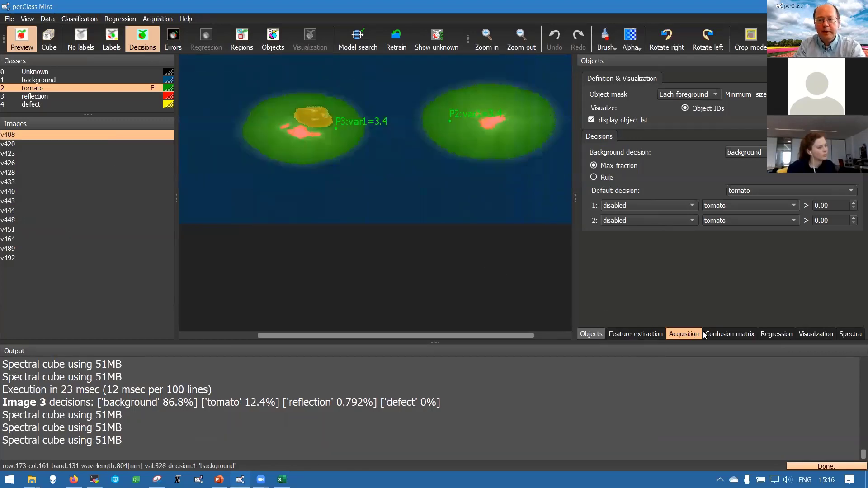
- Run a Brix regression model search on all scans, reaching training R² 0.998 with 192 features
click(768, 337)
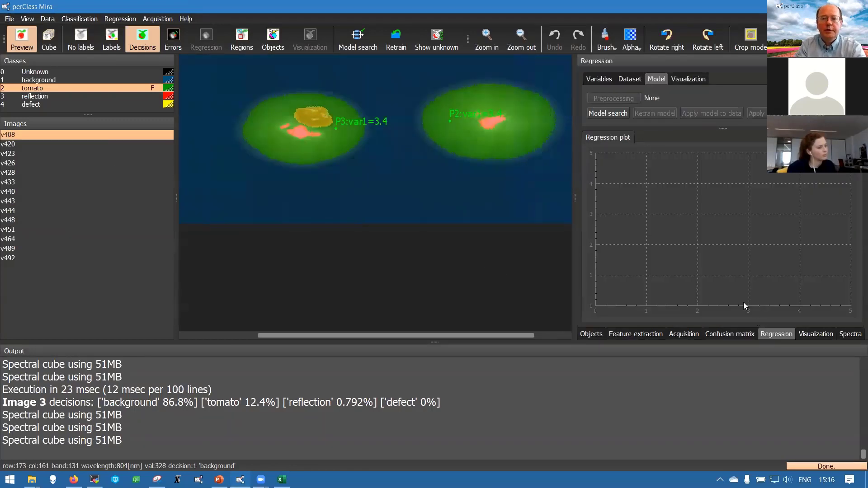
click(611, 113)
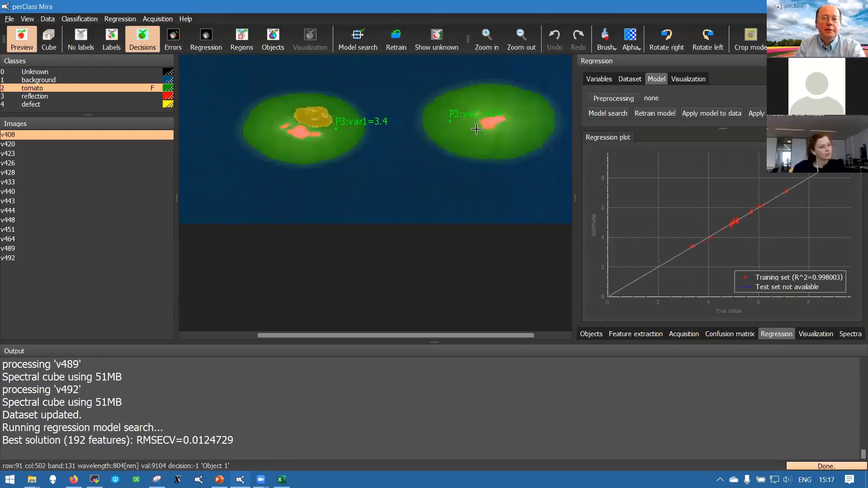
scroll(479, 129, down, 1)
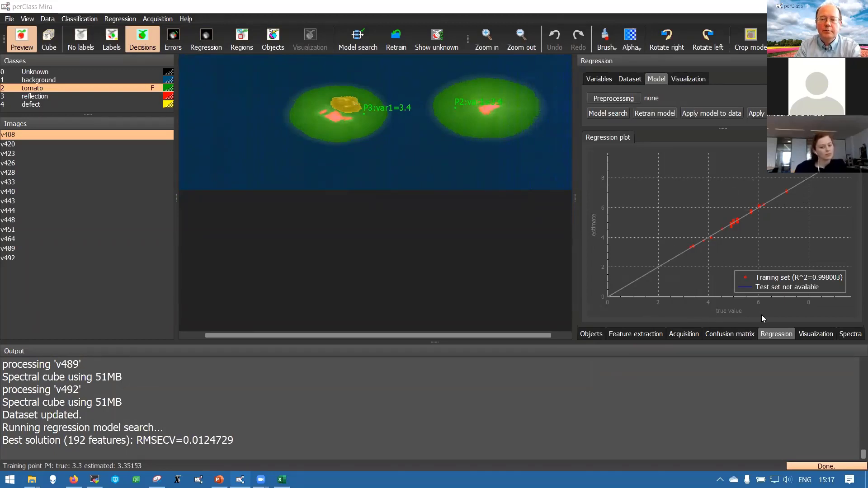
- Enlarge the image and plot area and select scans v423 and v443
drag(687, 342, 651, 381)
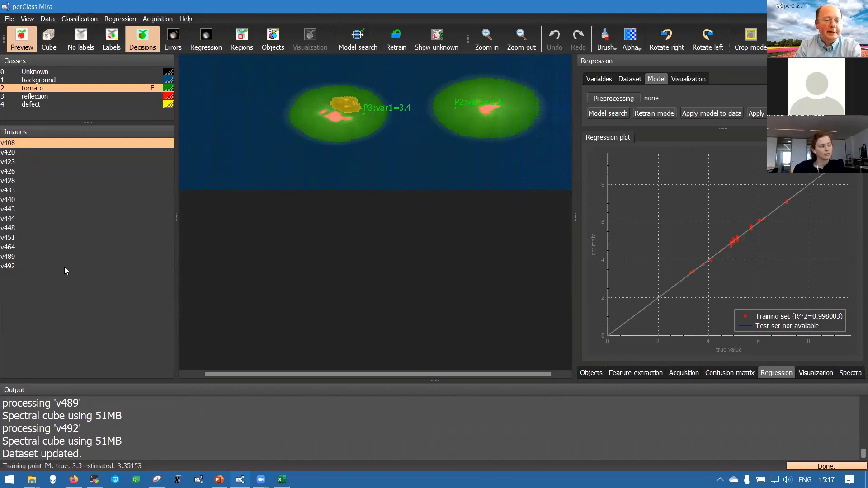
click(44, 164)
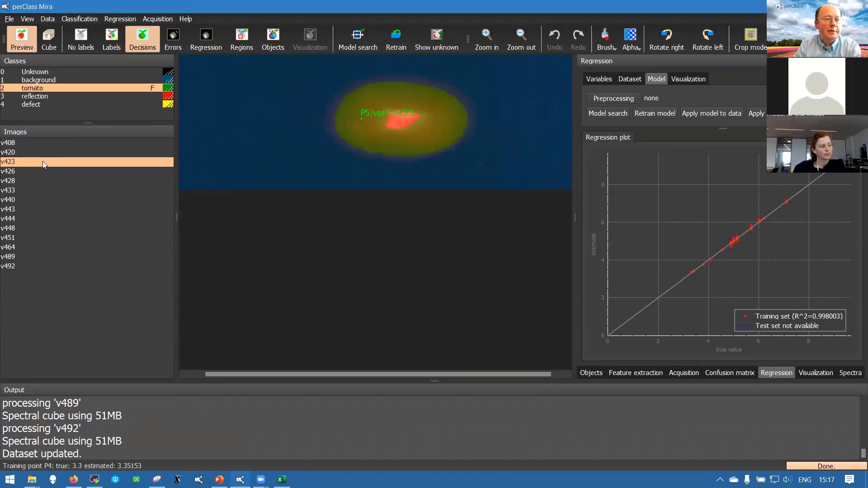
ctrl+click(39, 211)
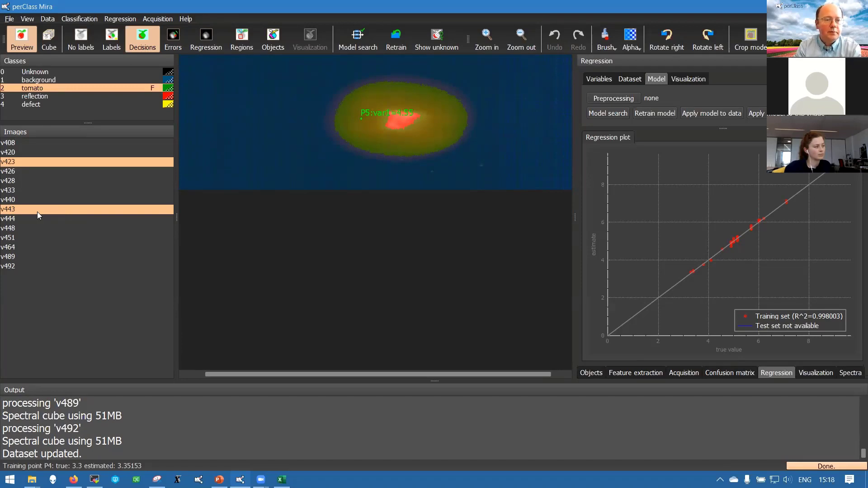
- Hold out v423 and v443 as test images, review them, and refit to test Q² 0.990397
right_click(37, 216)
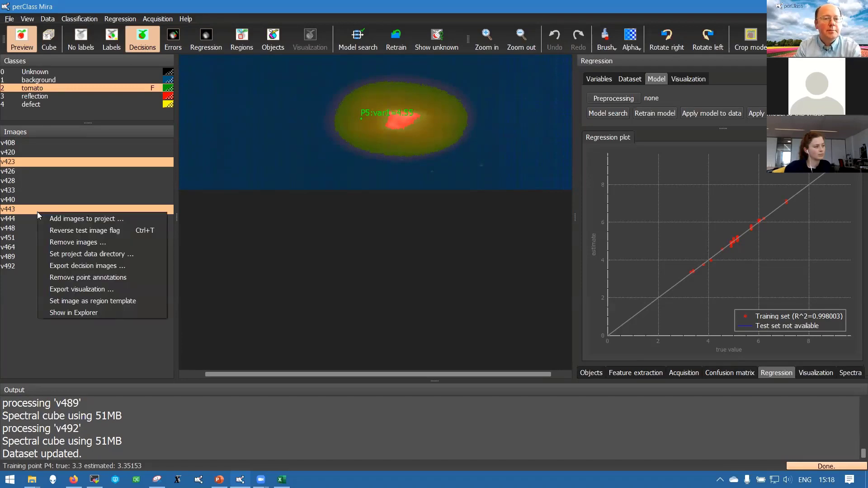
click(55, 233)
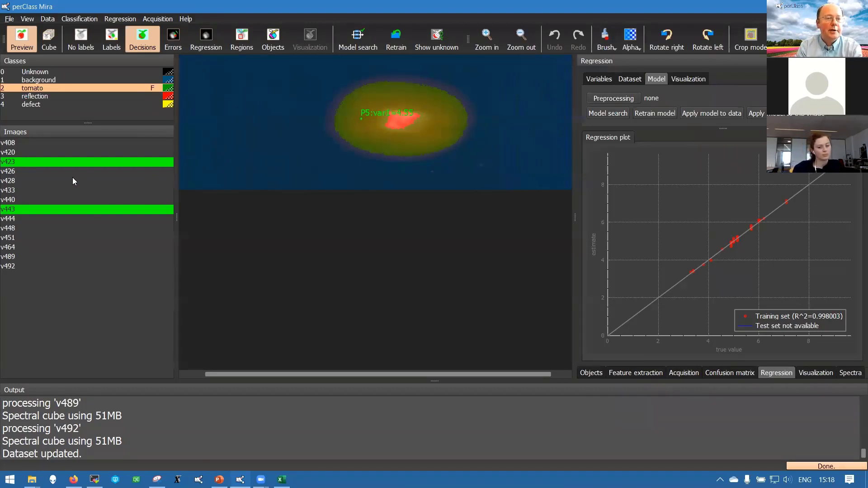
click(60, 238)
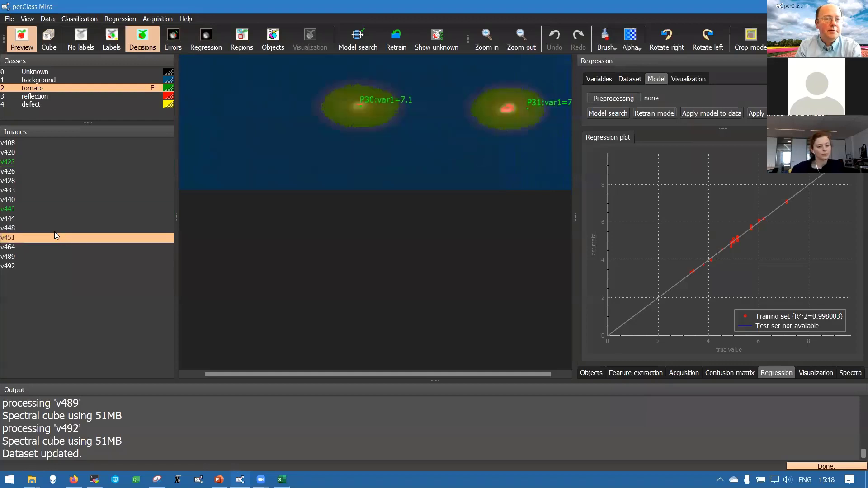
click(61, 210)
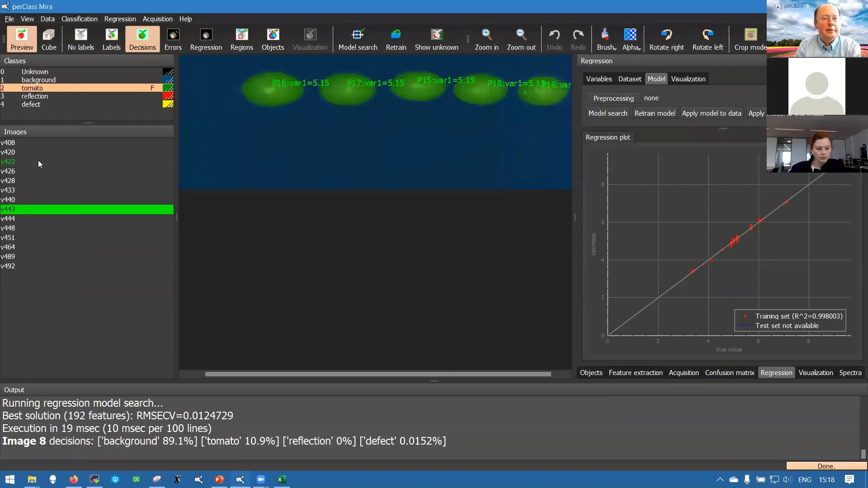
click(38, 161)
click(42, 208)
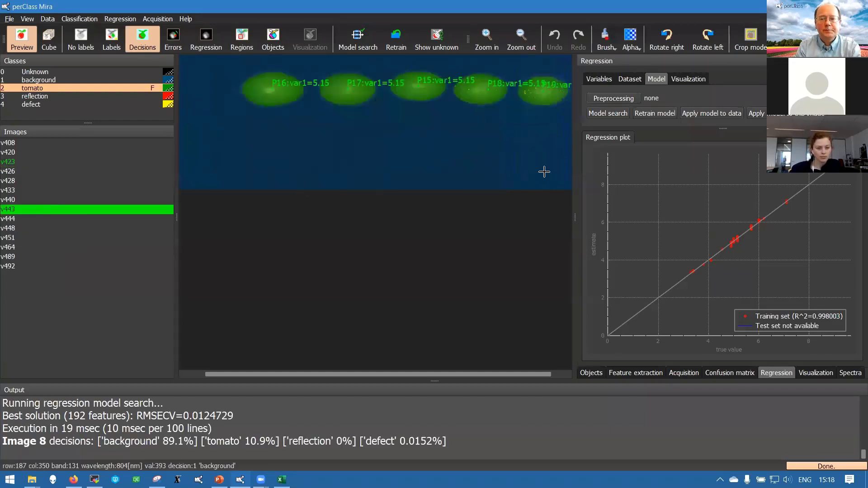
click(618, 114)
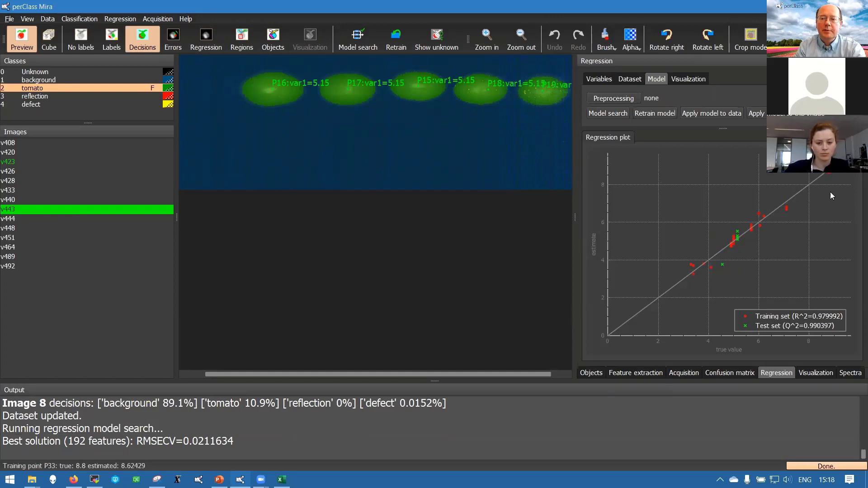
- Trace test point P5 to scan v423, view v443, then reselect all images v408–v492
right_click(724, 266)
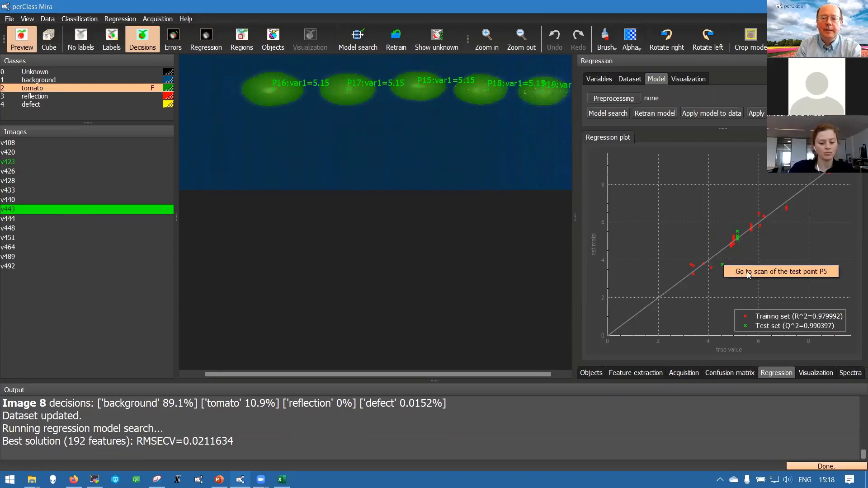
click(794, 272)
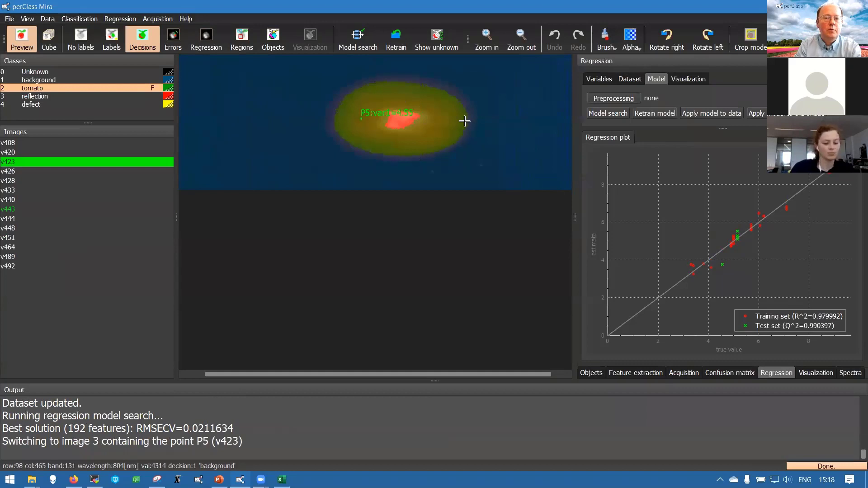
click(86, 209)
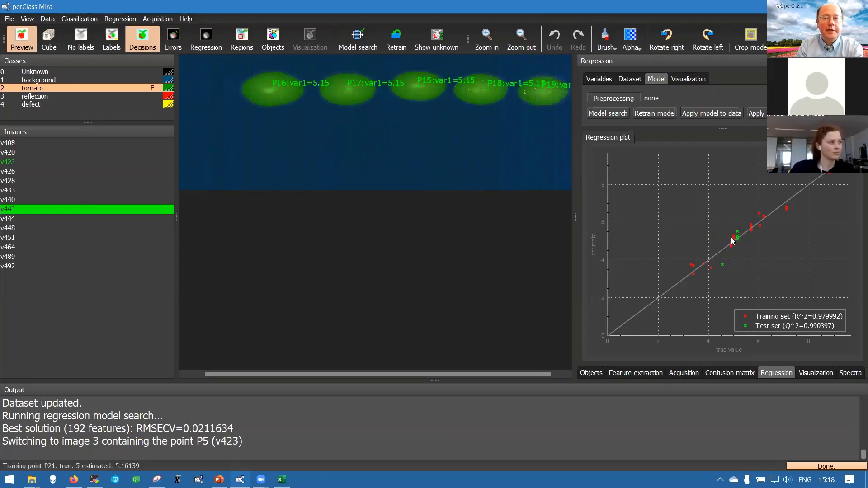
click(134, 143)
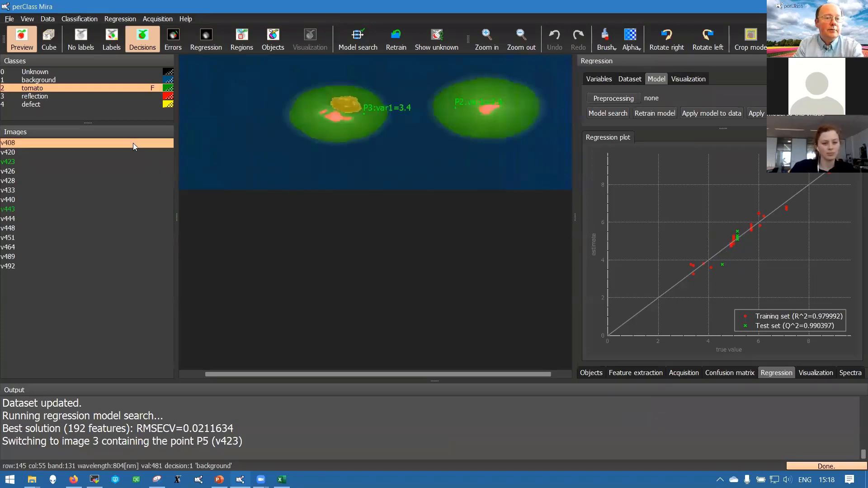
shift+click(77, 264)
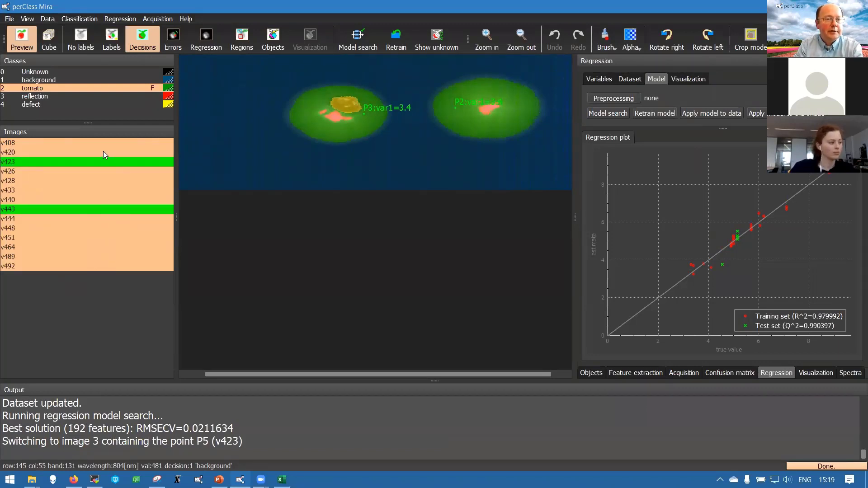
- Move the test flag from v423 and v443 to v451 and retrain the model
click(68, 171)
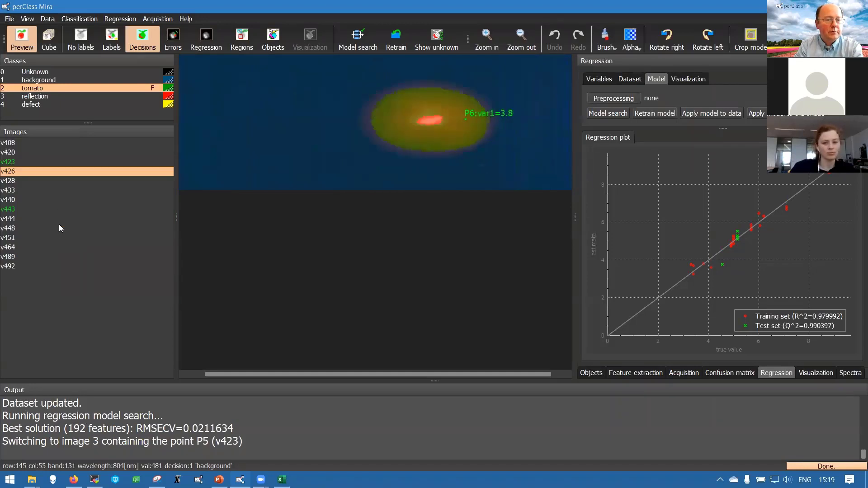
click(43, 164)
ctrl+click(38, 210)
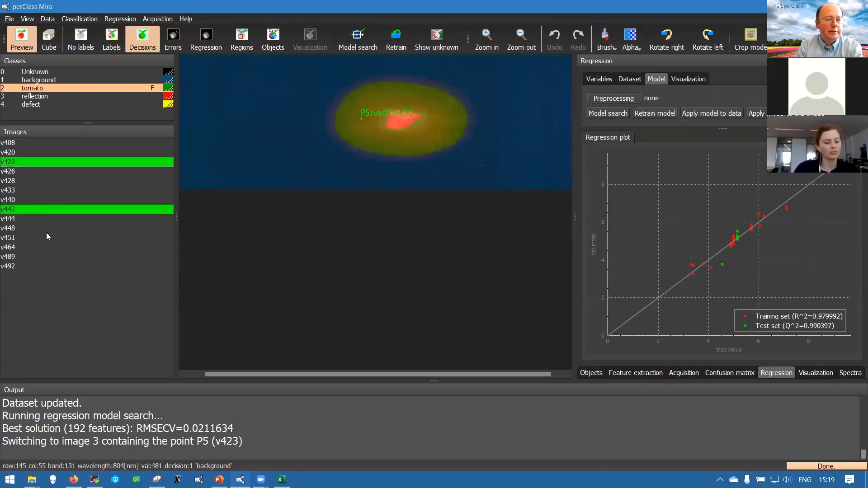
ctrl+click(45, 238)
ctrl+click(44, 238)
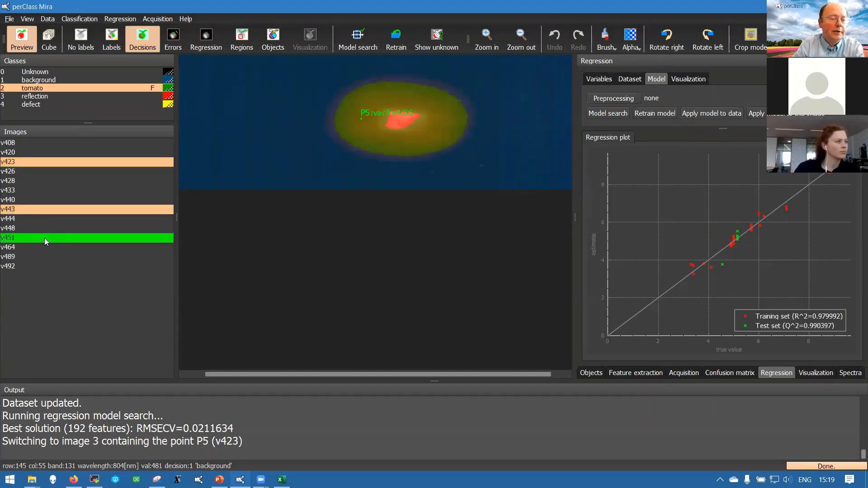
click(49, 220)
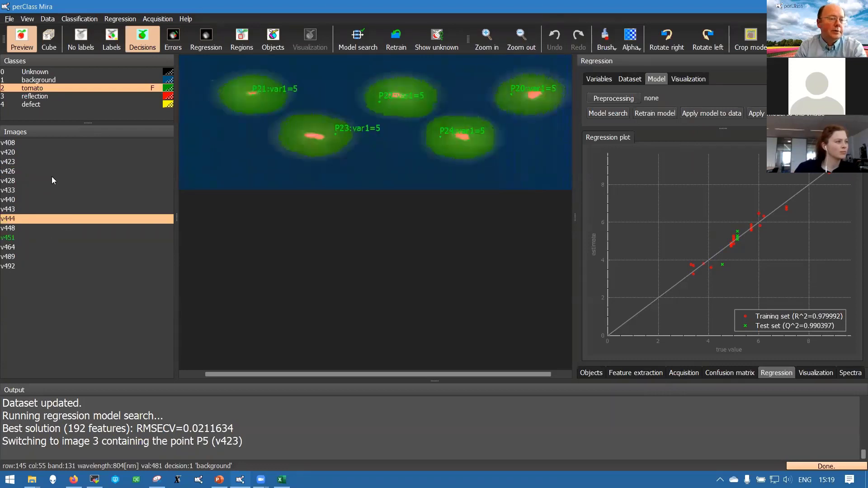
click(41, 143)
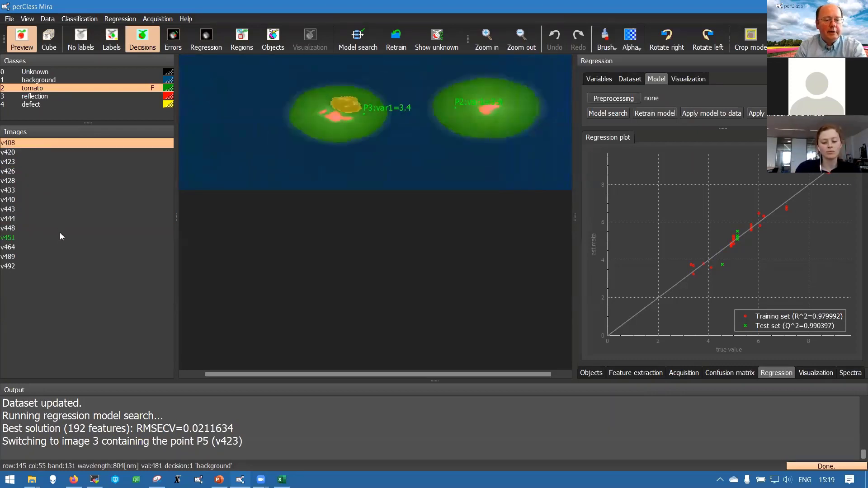
click(647, 114)
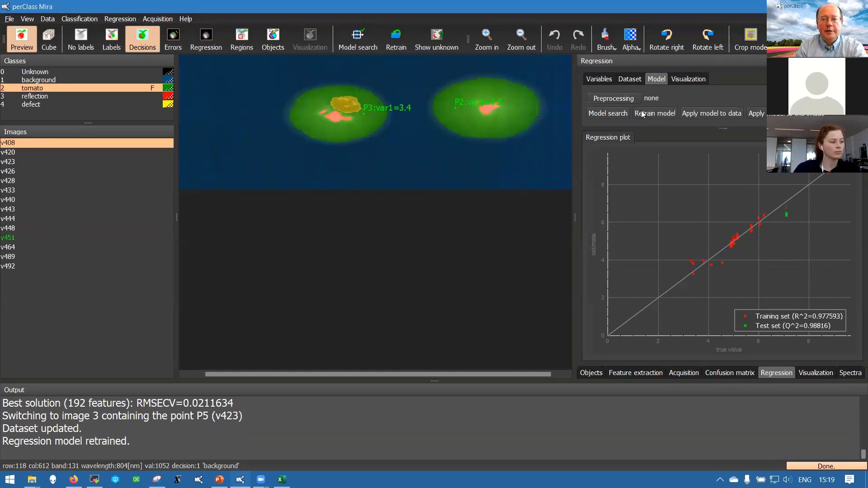
- Randomly flag 20% (0.2) of all 14 images as test and retrain, reaching test Q² 0.943645
shift+click(61, 266)
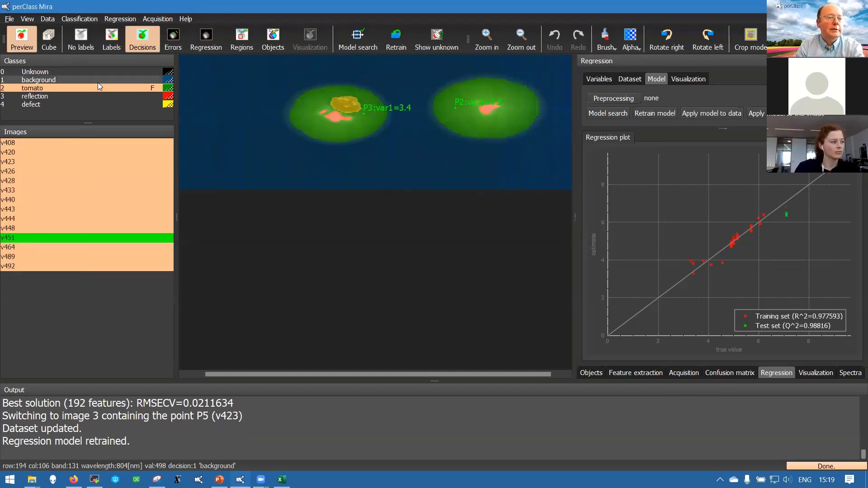
click(48, 19)
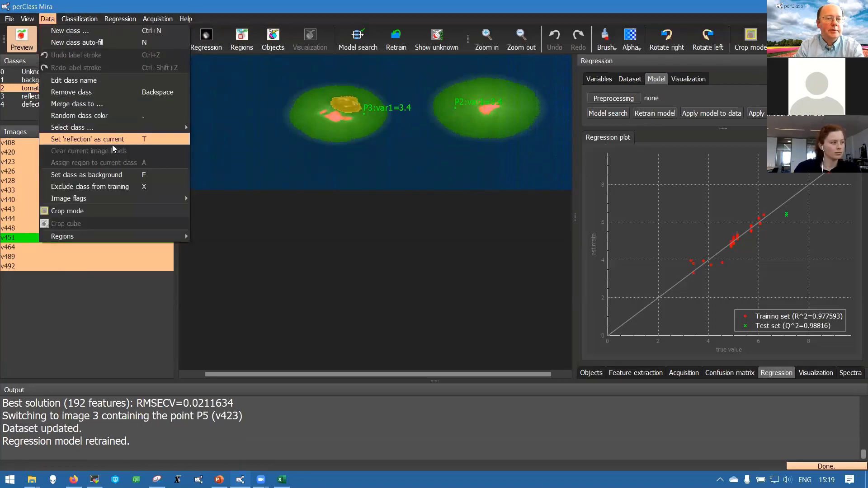
mouse_move(136, 198)
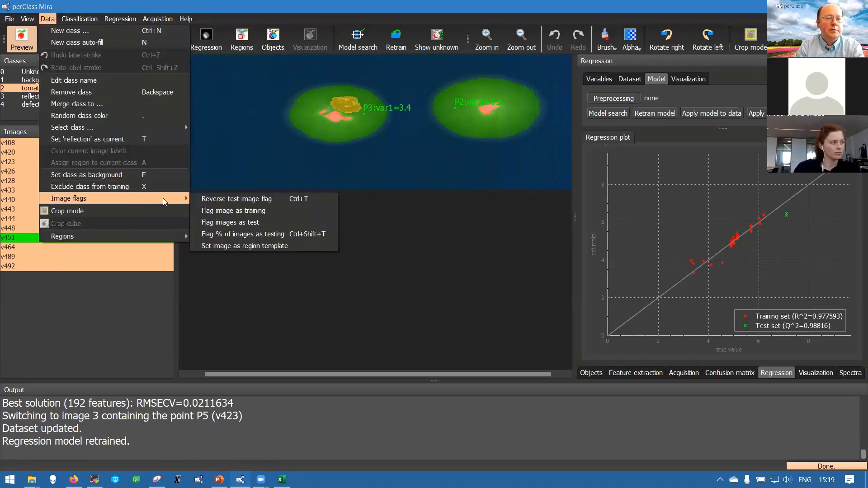
click(235, 234)
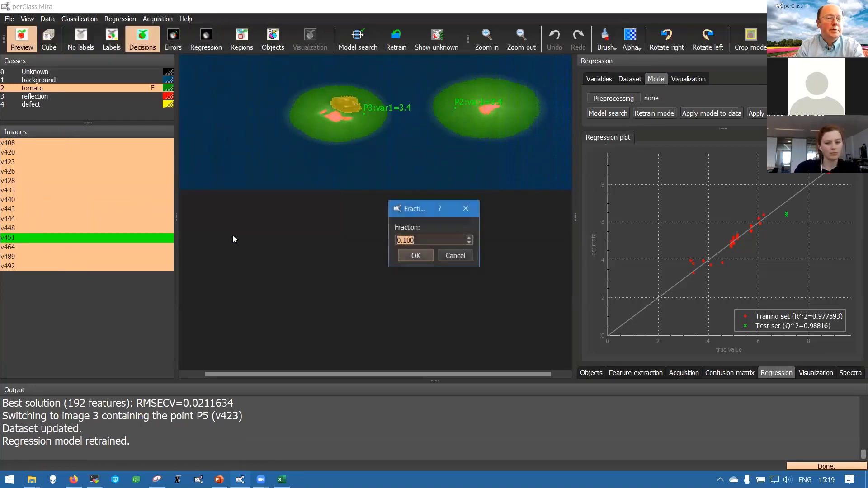
text(0.2)
key(Return)
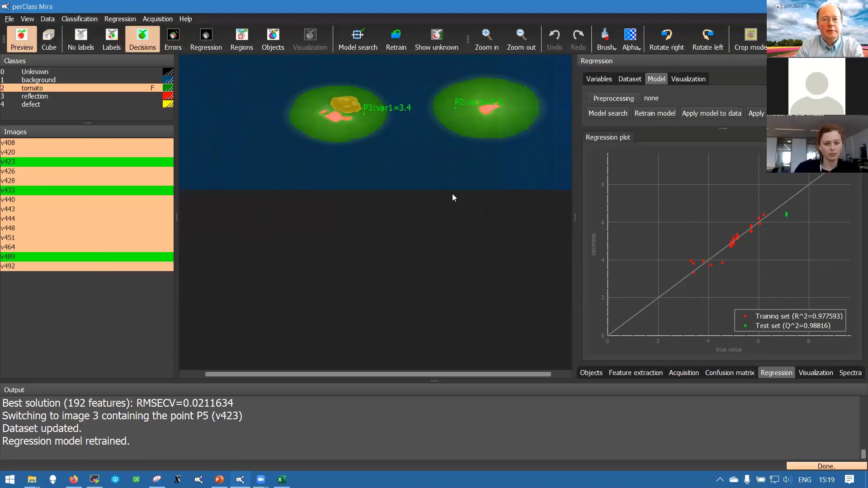
click(650, 114)
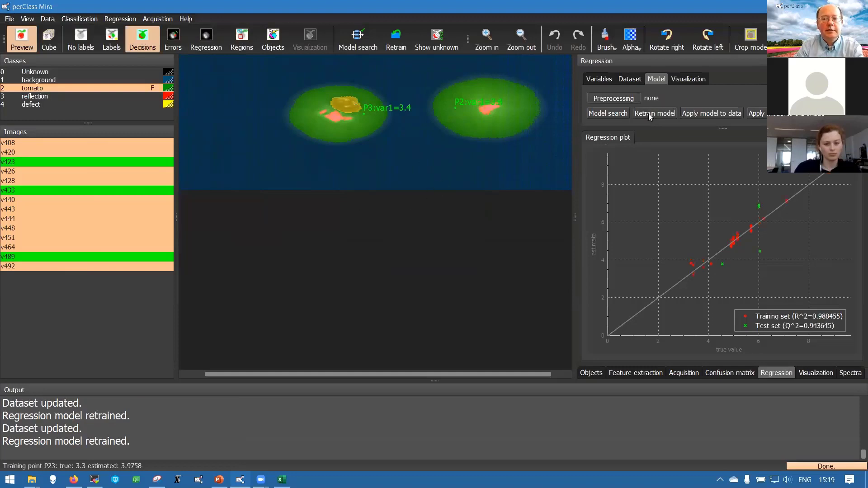
- Open image v489 from test point P37, inspect its spectra, and retrain to test Q² 0.935538
double_click(761, 252)
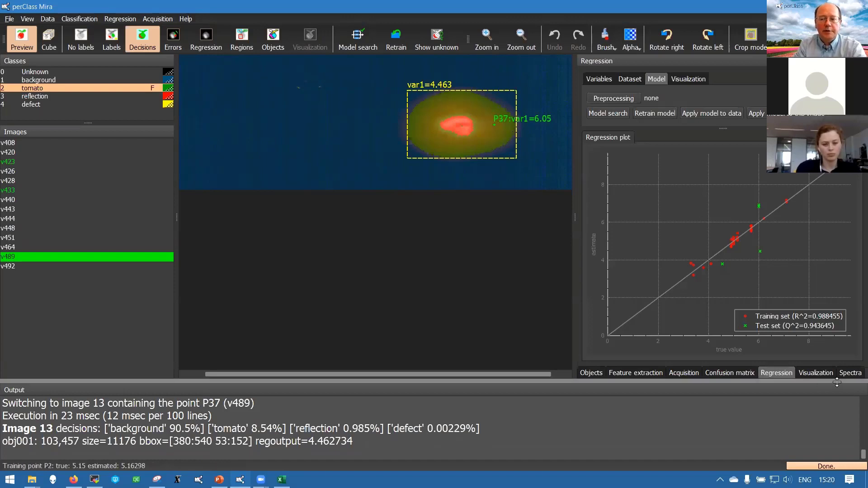
click(850, 374)
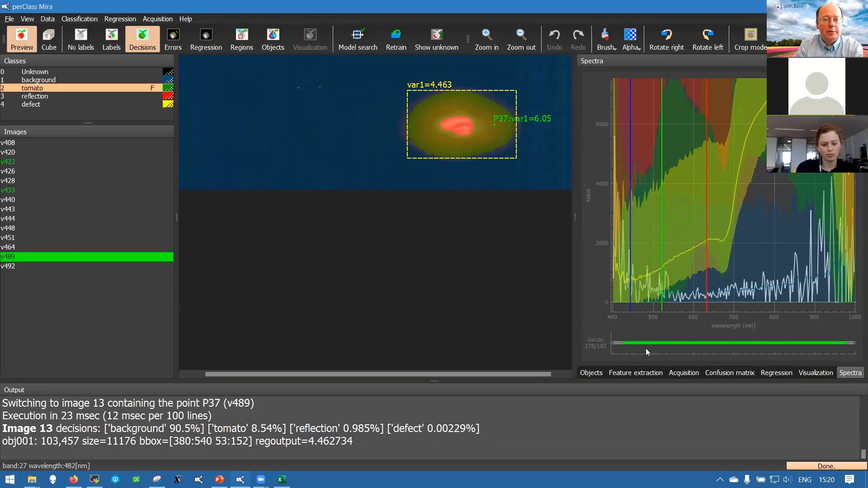
click(776, 374)
click(660, 113)
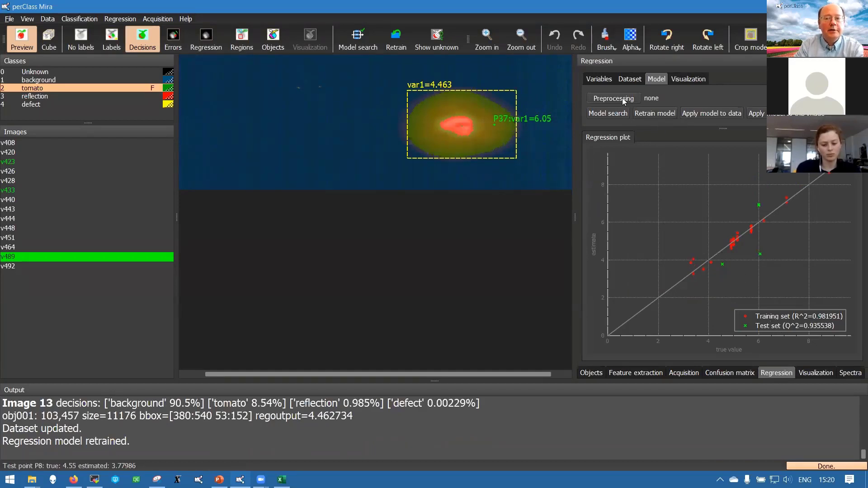
- Retrain the model with 9-pixel smoothing, then with 1st-derivative 15-pixel preprocessing
click(451, 234)
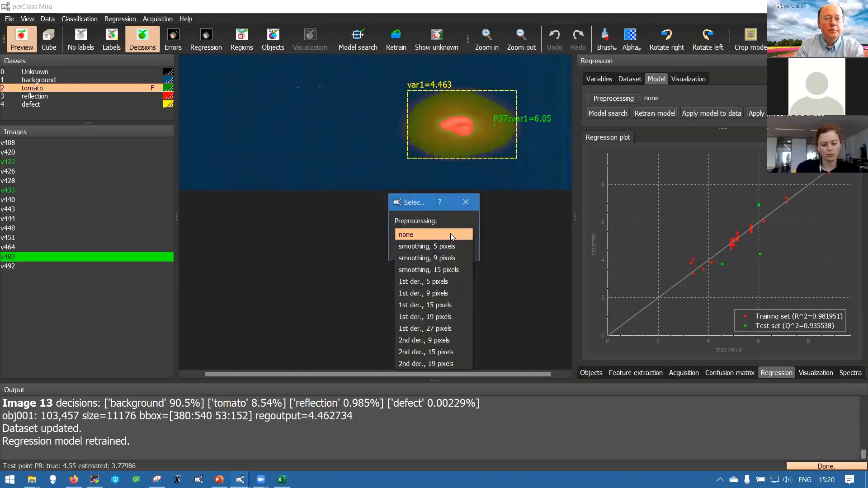
click(446, 258)
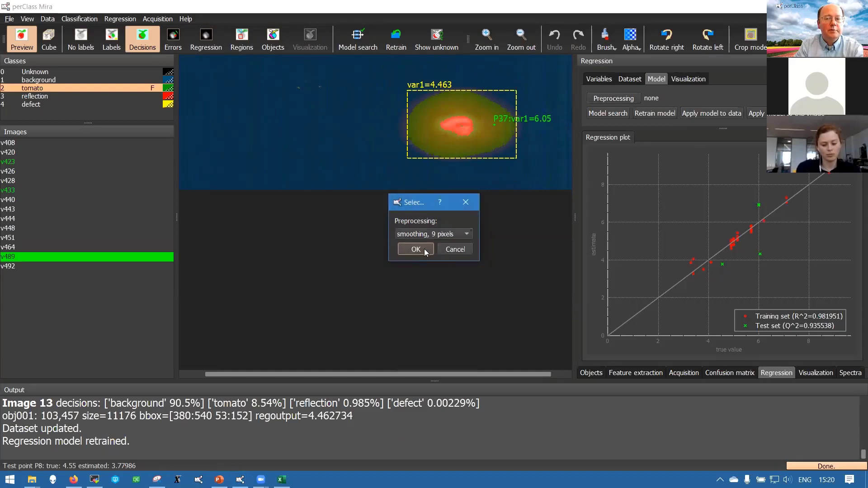
click(424, 248)
click(648, 113)
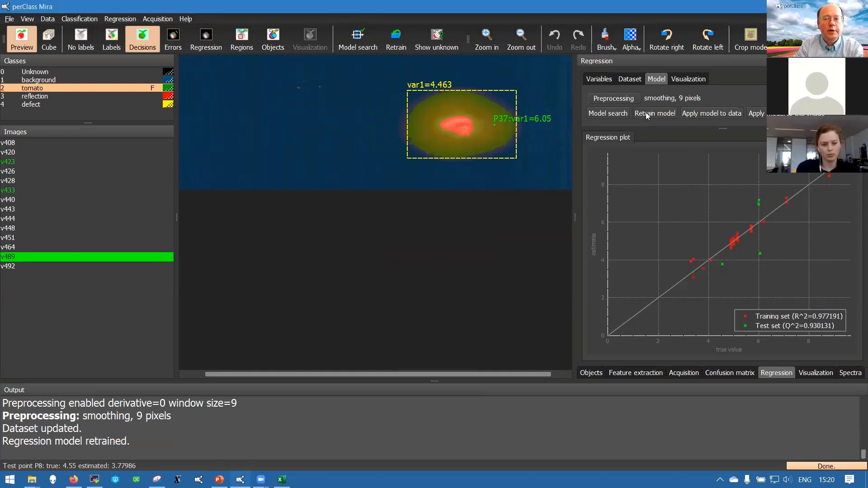
click(614, 98)
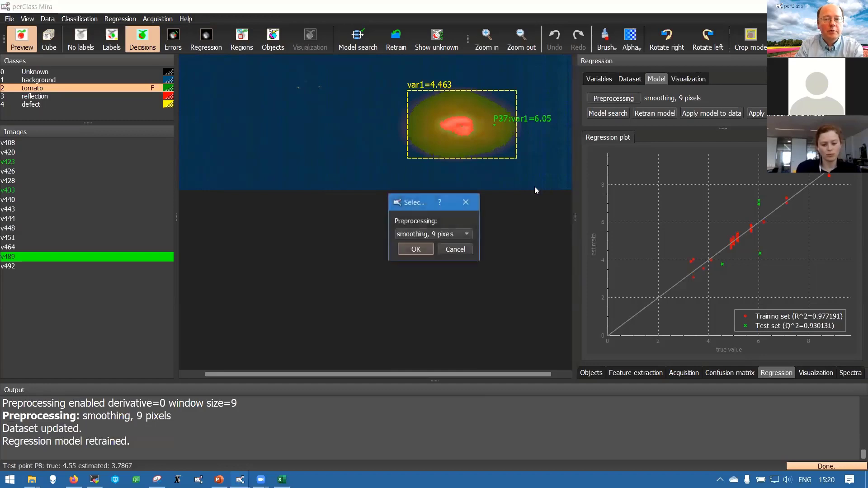
click(459, 233)
click(423, 282)
click(417, 249)
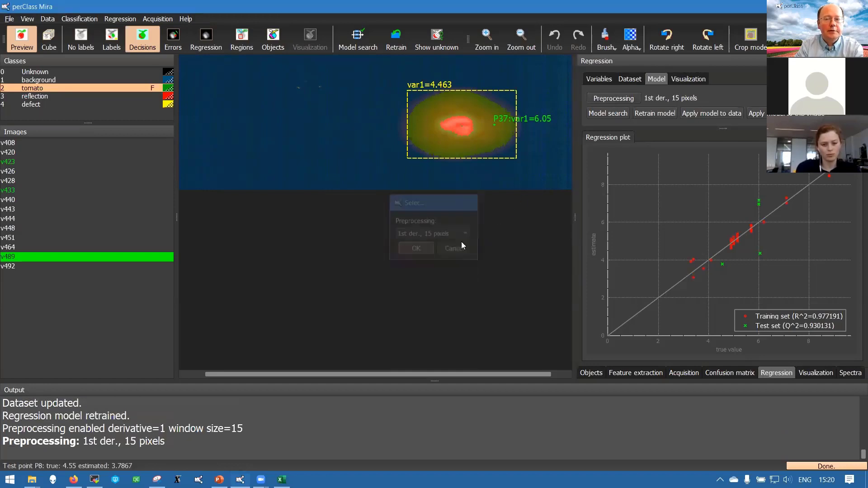
click(652, 114)
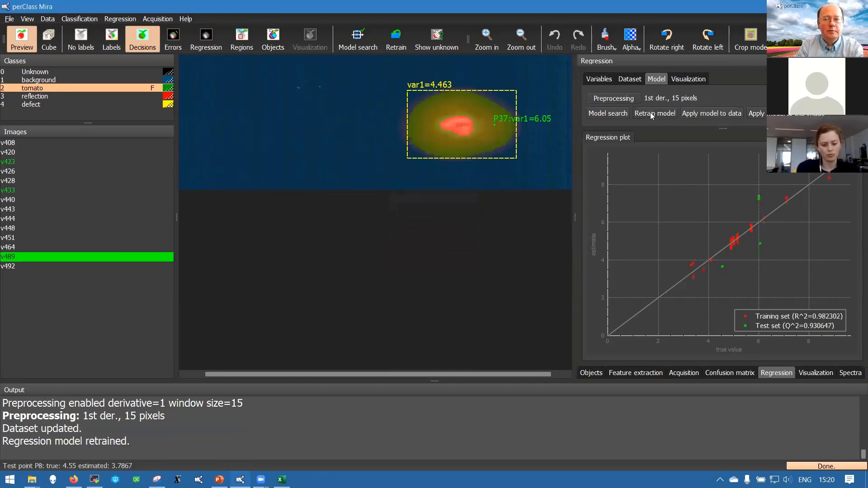
- Retrain with 1st-derivative 27-pixel, then 2nd-derivative 15-pixel preprocessing, reaching test Q² 0.966766
click(627, 99)
click(456, 232)
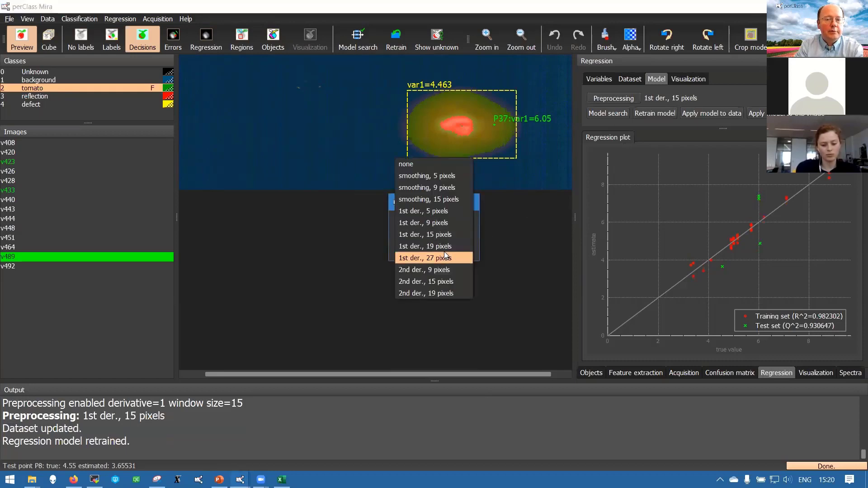
click(425, 258)
click(417, 249)
click(652, 113)
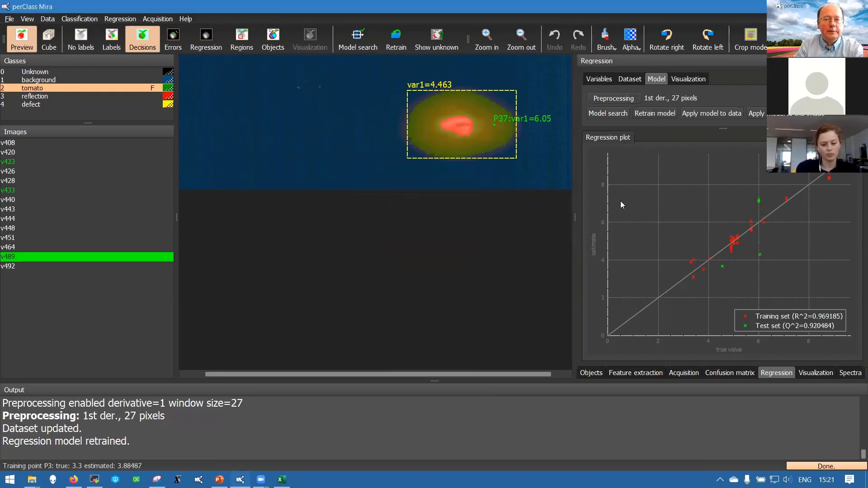
click(623, 99)
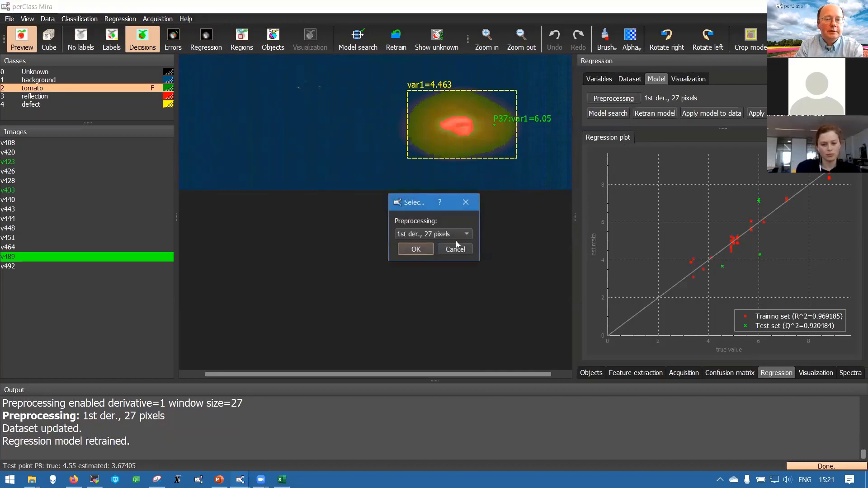
click(437, 235)
click(435, 260)
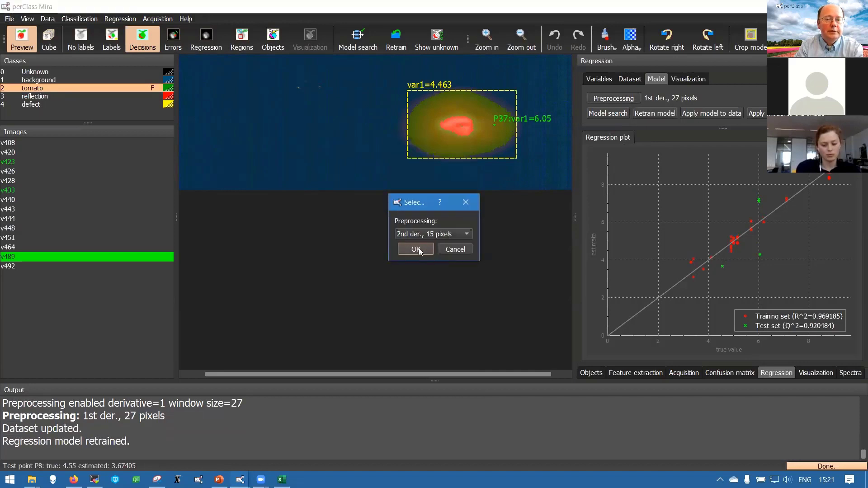
click(416, 249)
click(654, 114)
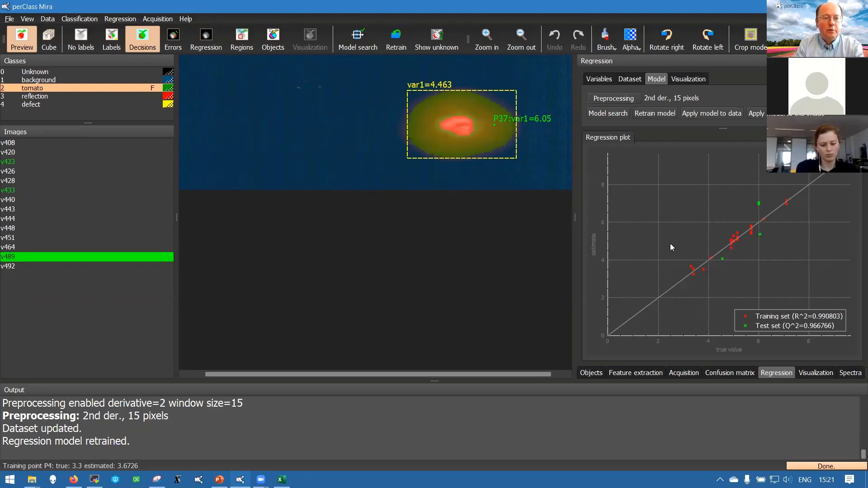
- Select all 14 images and export their per-object regression results to regresults.xls
click(132, 142)
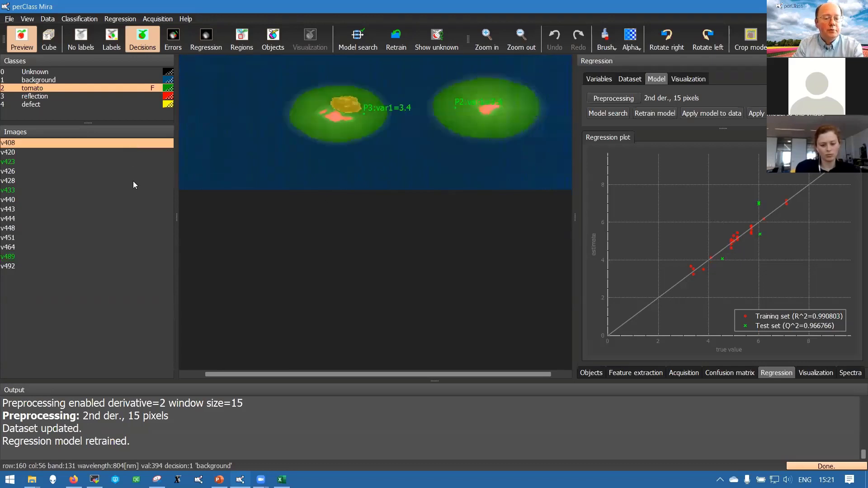
shift+click(86, 265)
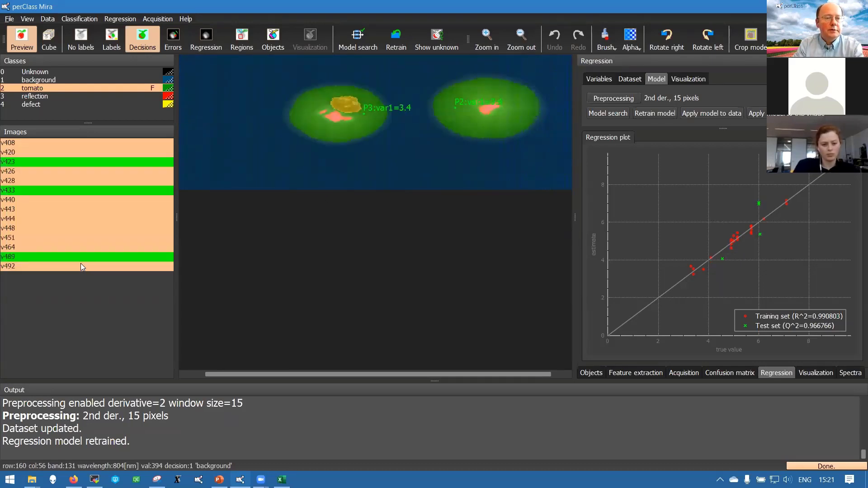
click(9, 19)
mouse_move(114, 126)
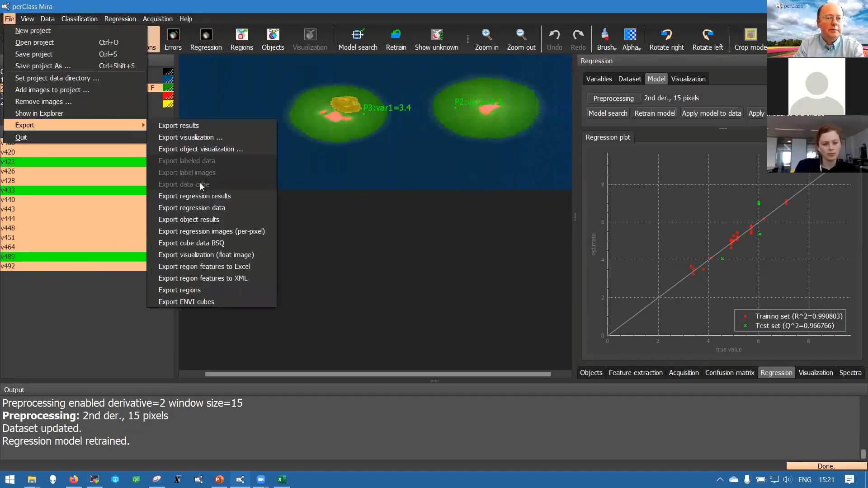
click(204, 195)
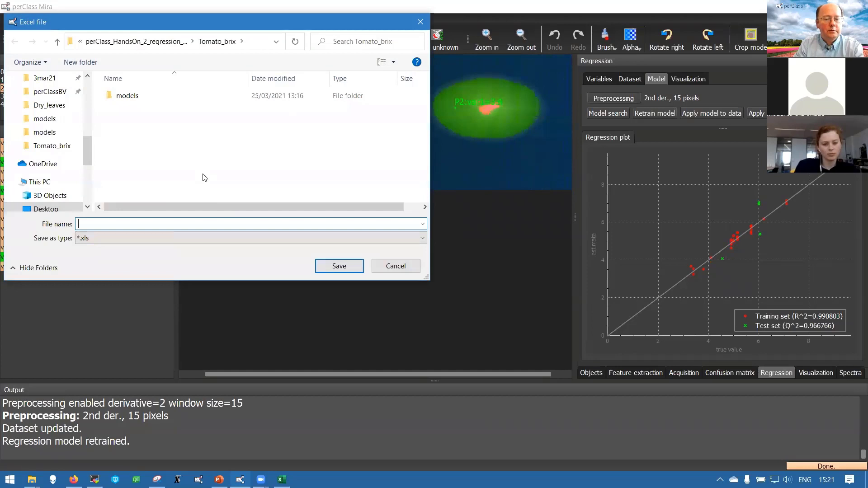
text(regression)
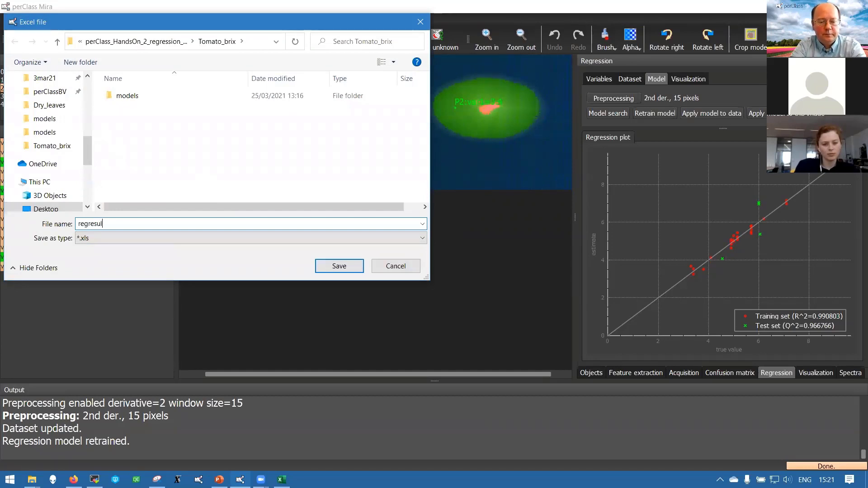
key(Return)
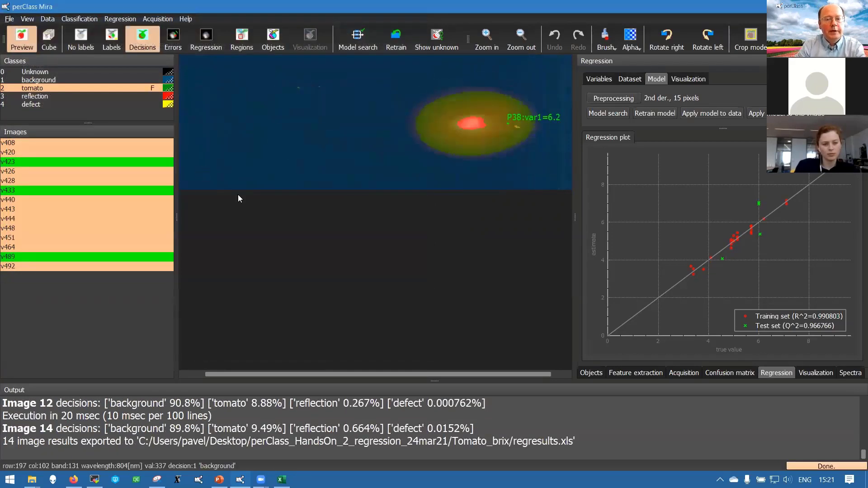
right_click(96, 269)
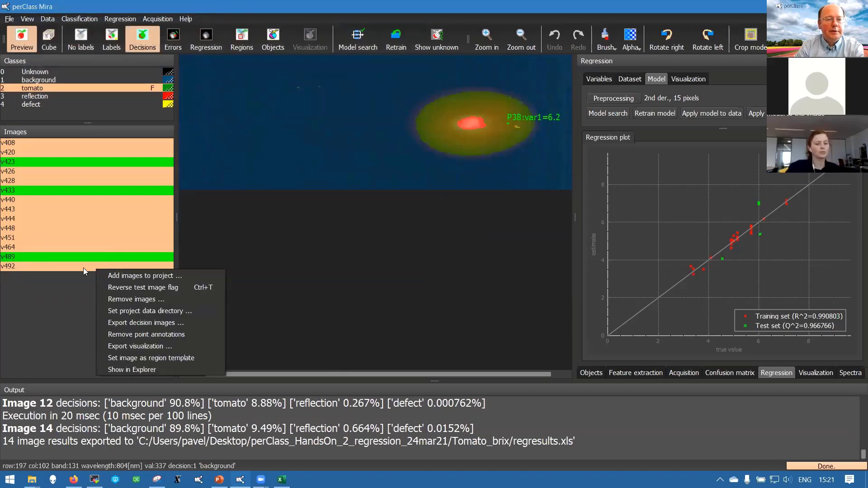
- Reveal the Tomato_brix folder in Explorer and open regresults.xls in Excel
click(129, 368)
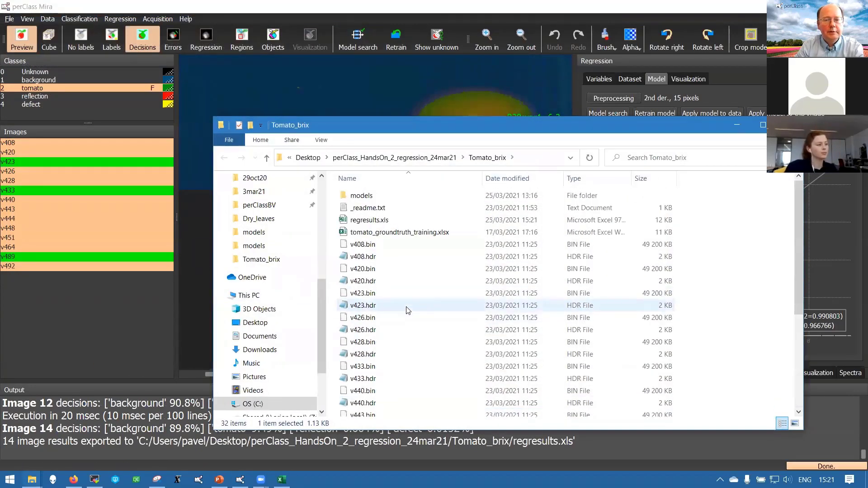
click(376, 223)
double_click(377, 222)
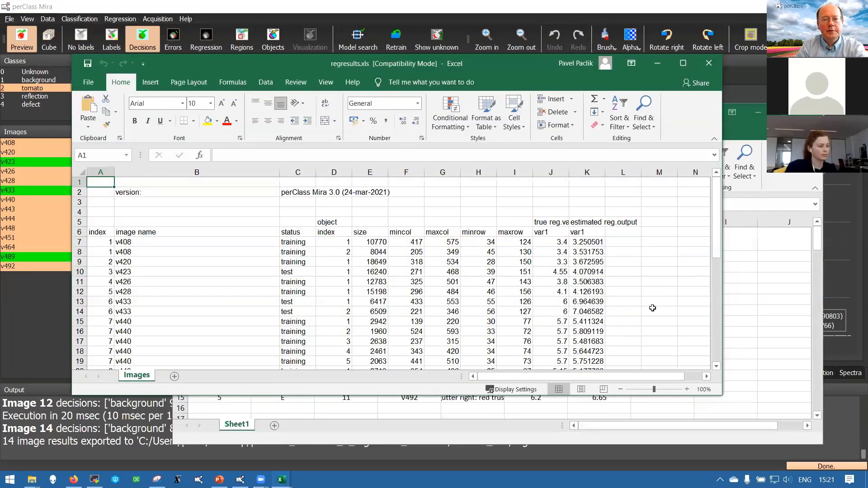
- Inspect the object index and true Brix values in the results sheet
scroll(660, 353, down, 1)
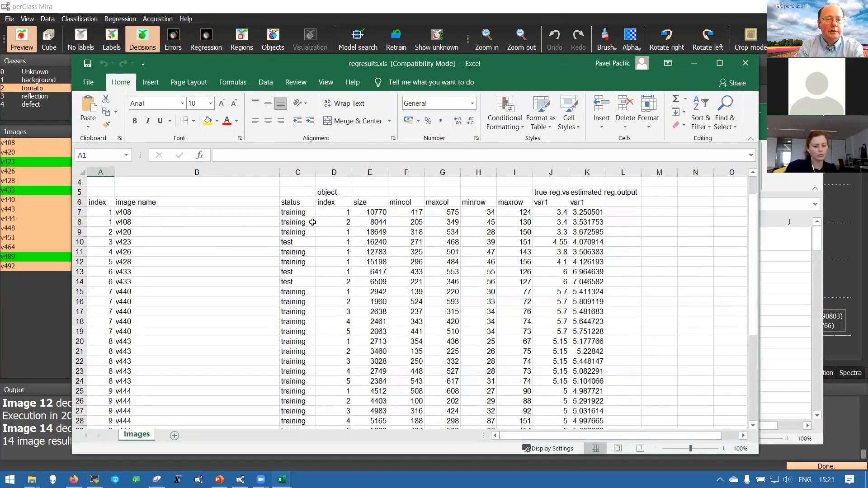
click(343, 210)
click(342, 222)
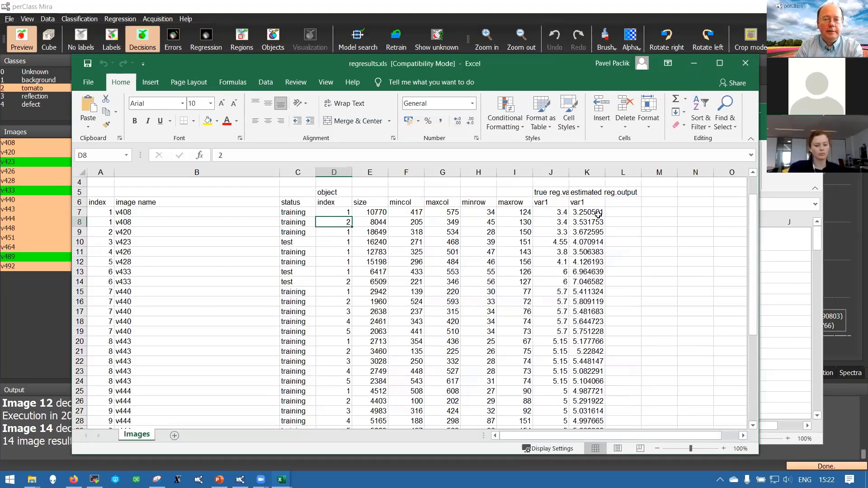
click(558, 214)
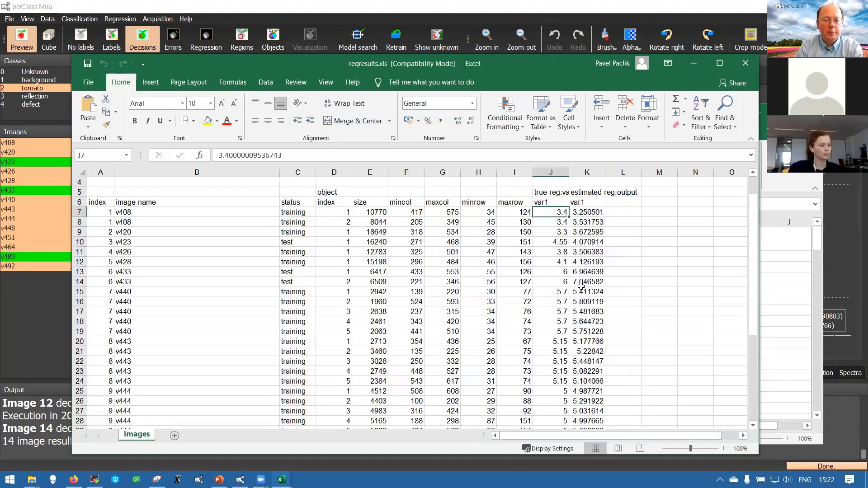
scroll(609, 348, down, 6)
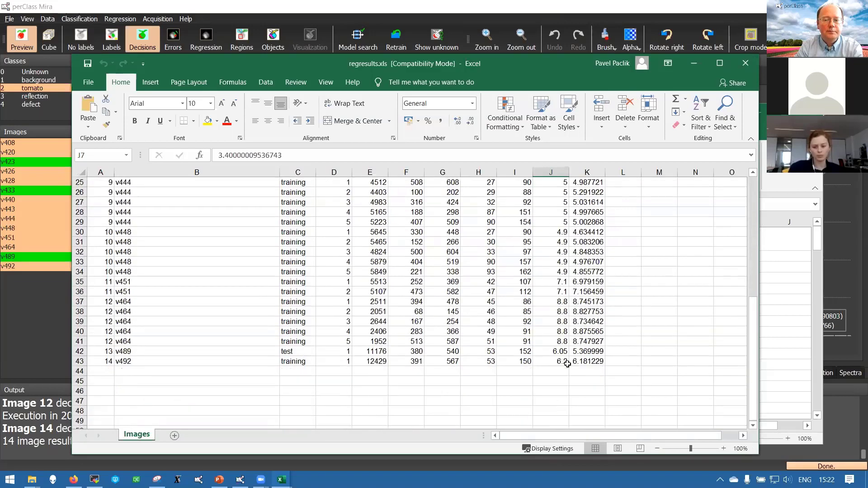
- Insert a scatter chart of true versus estimated Brix from J7:K43, placed over columns B–H
shift+click(591, 362)
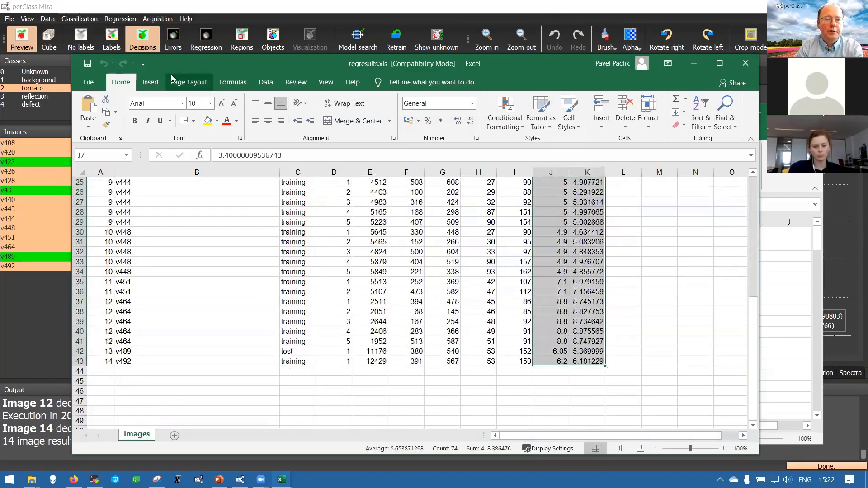
click(150, 82)
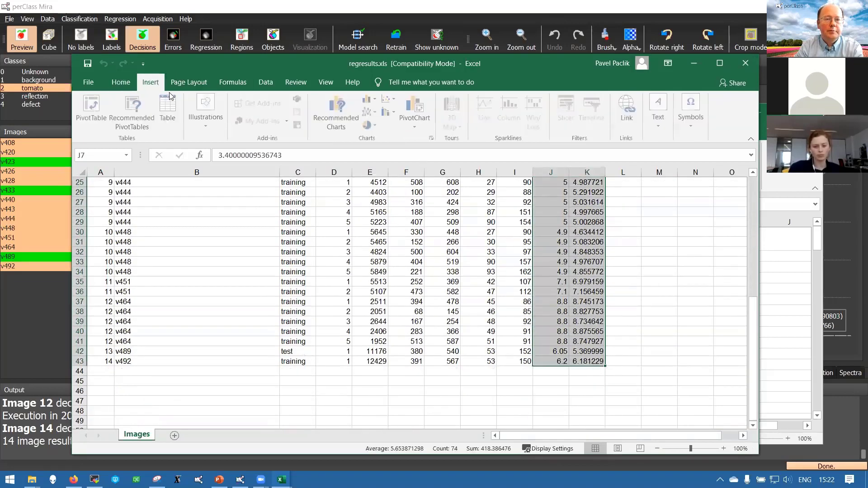
click(387, 113)
click(391, 129)
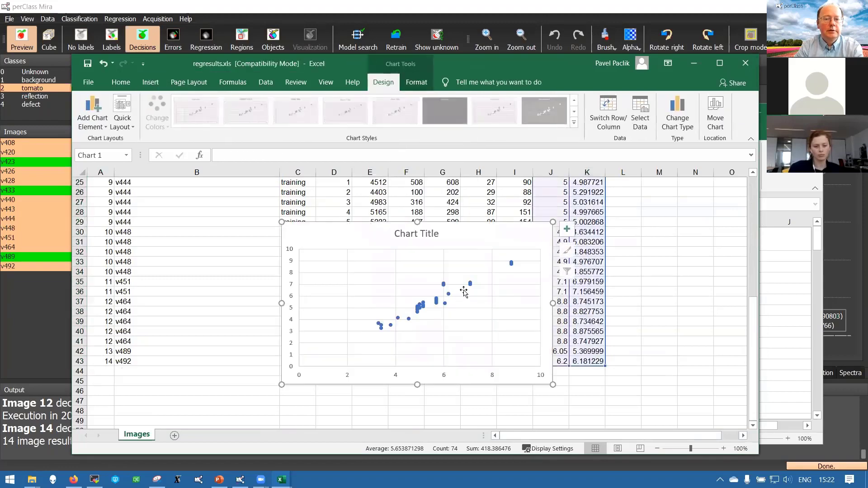
drag(446, 229, 373, 234)
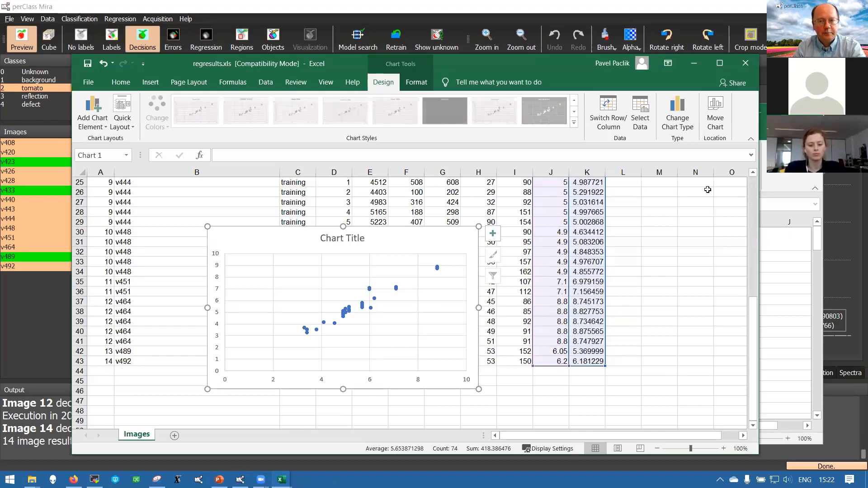
click(658, 19)
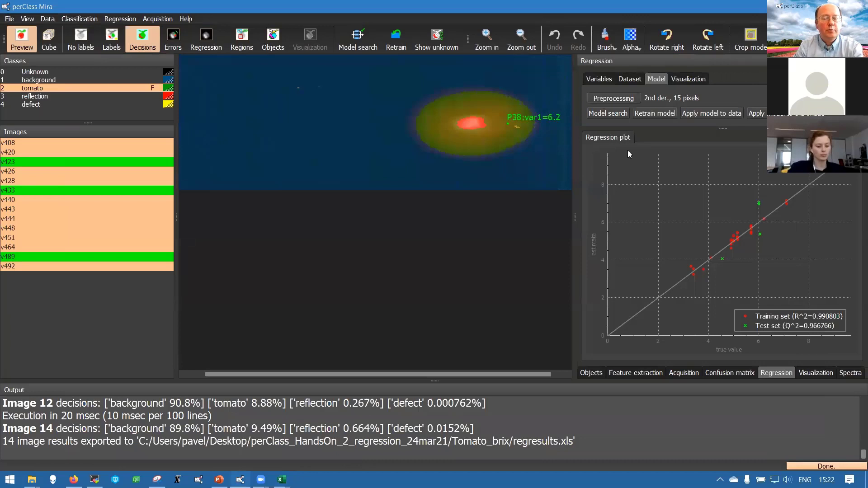
- Switch preprocessing to 9-pixel smoothing and retrain the regression model
click(621, 99)
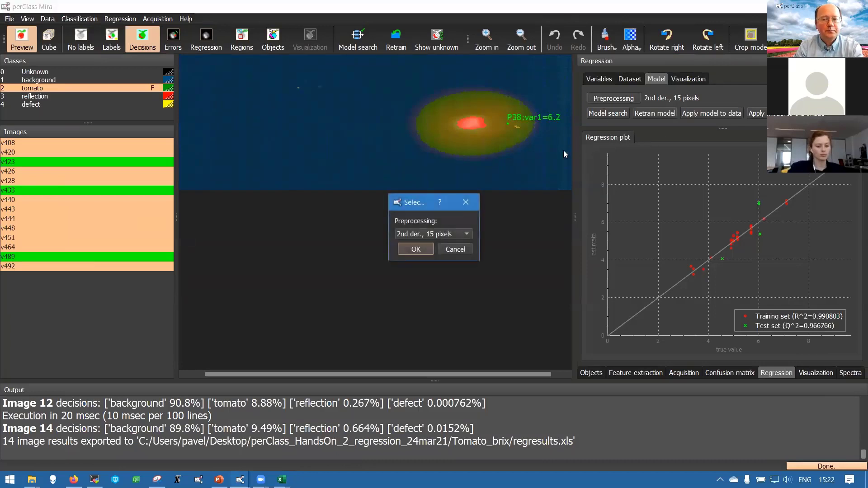
click(464, 234)
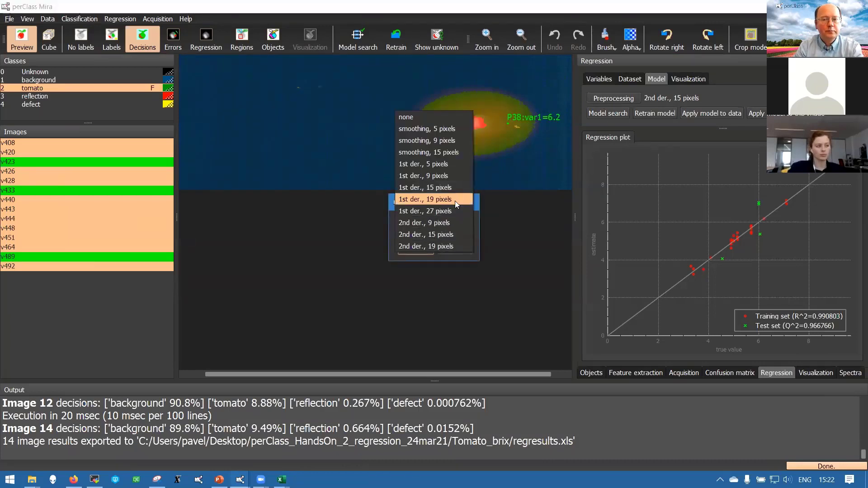
click(451, 141)
click(424, 250)
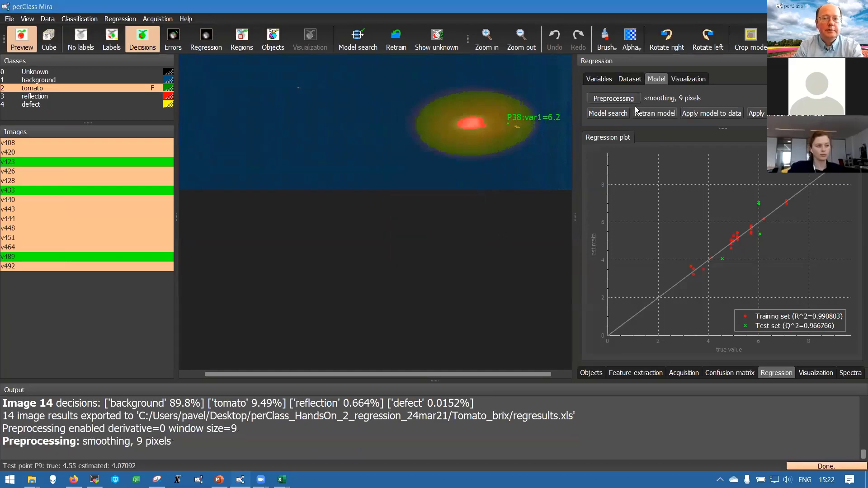
click(661, 114)
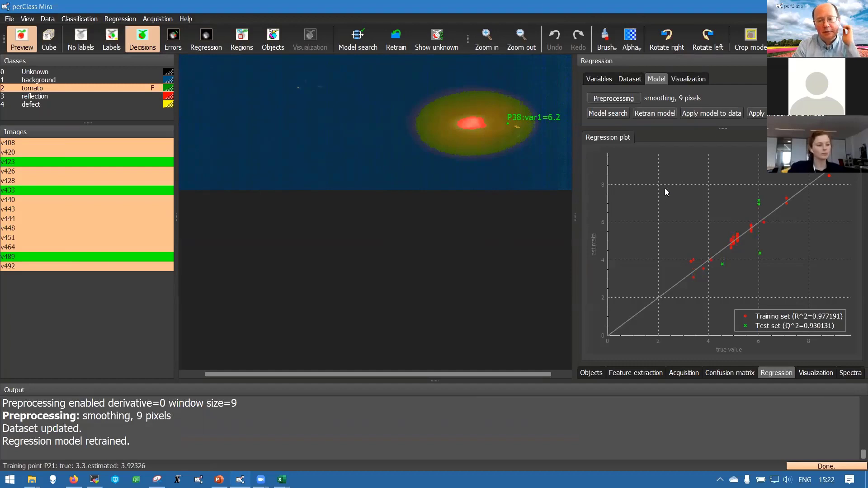
- Restrict the model to two spectral band ranges (52 of 192 bands) and retrain, reaching test Q² 0.947786
click(843, 373)
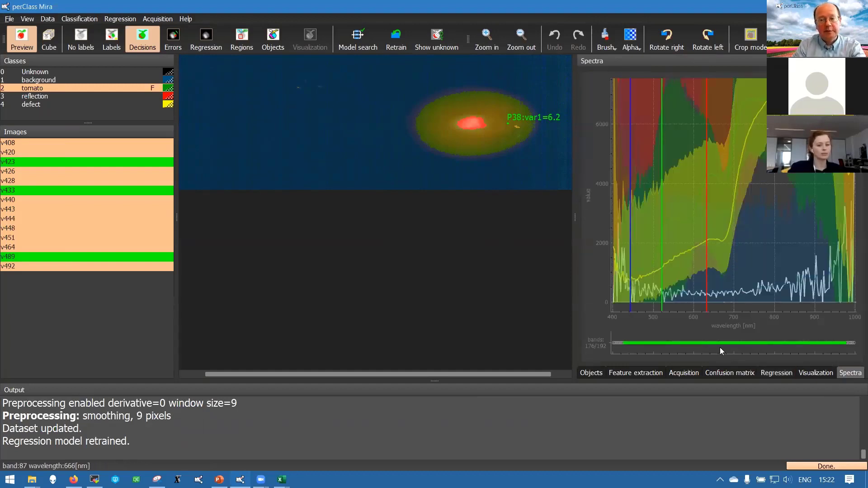
right_click(689, 346)
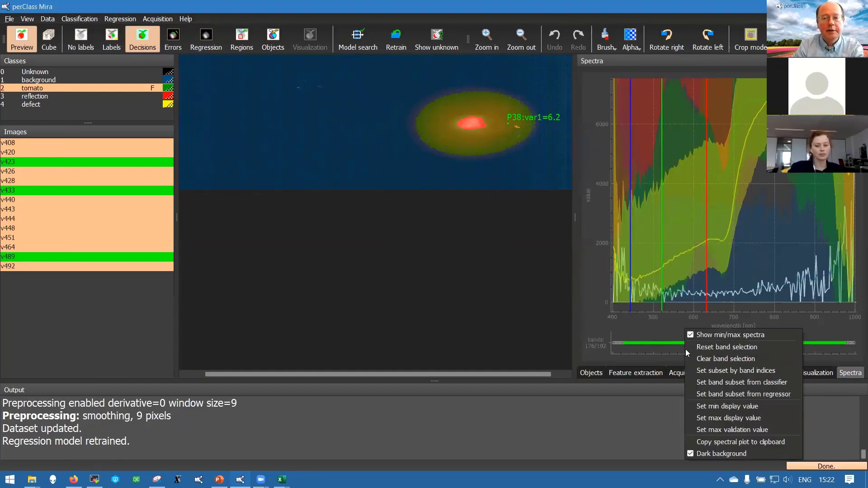
click(712, 361)
drag(648, 343, 669, 342)
drag(748, 344, 829, 345)
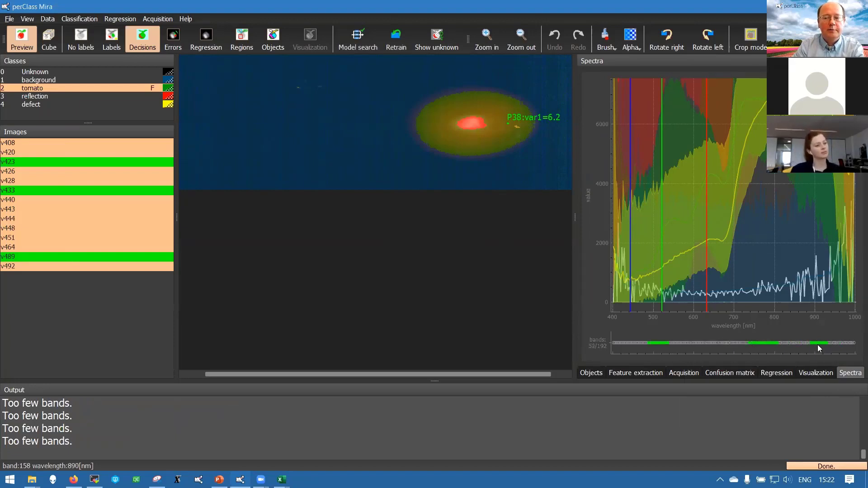
click(777, 372)
click(661, 114)
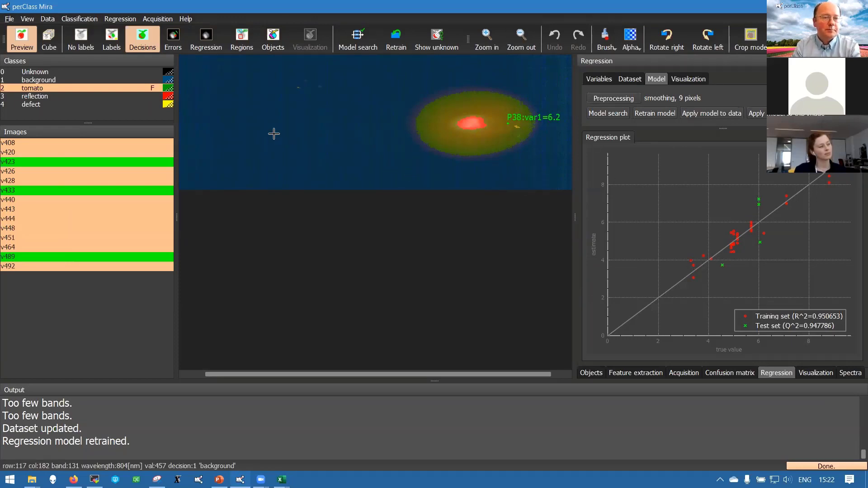
- Review image v408's annotated labels and its two segmented tomato objects, the left carrying var1=3.4
click(116, 47)
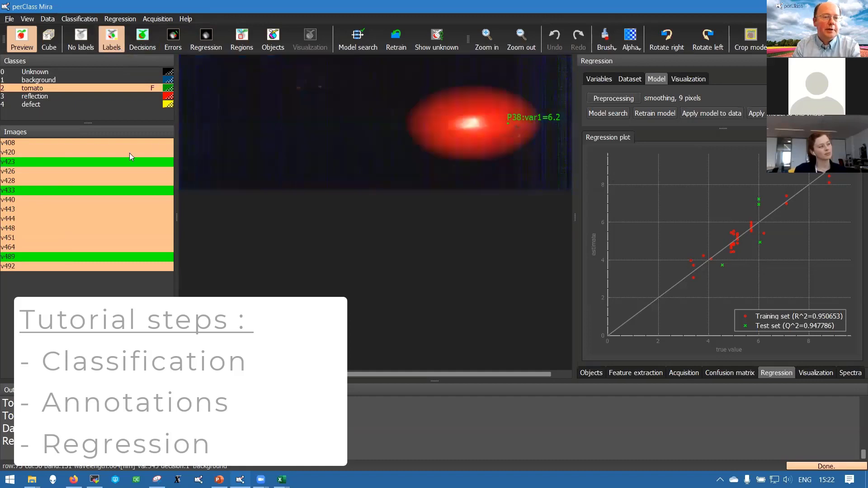
click(95, 142)
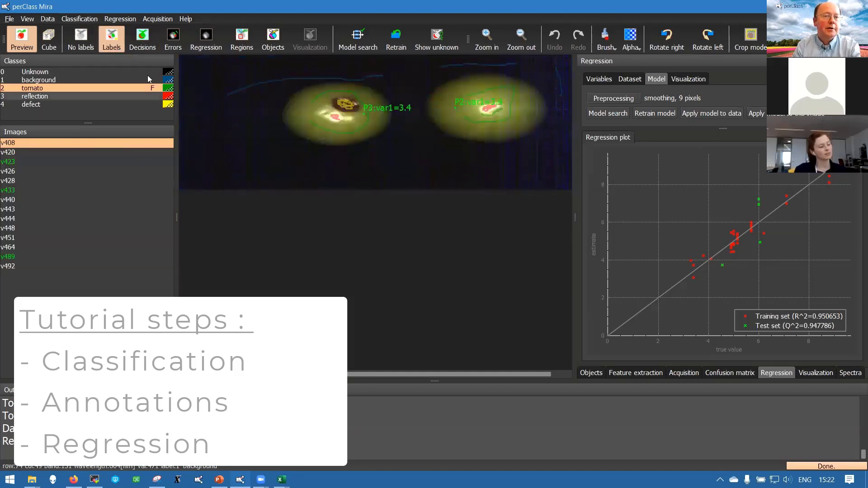
click(275, 43)
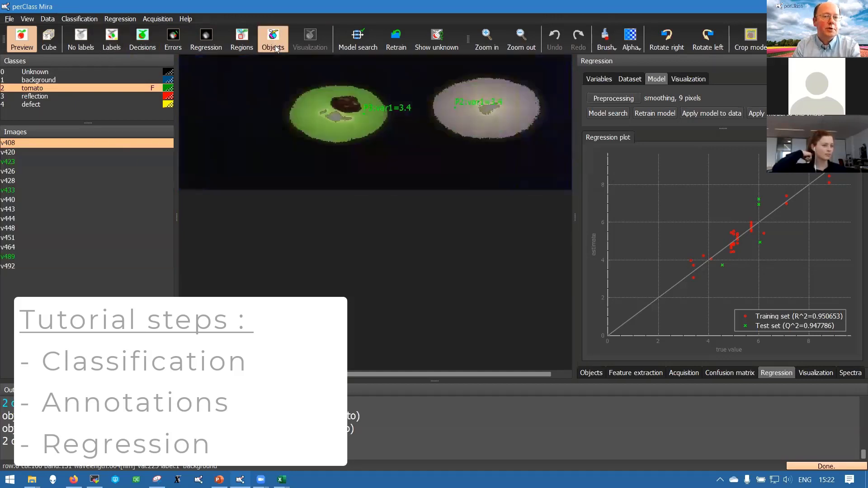